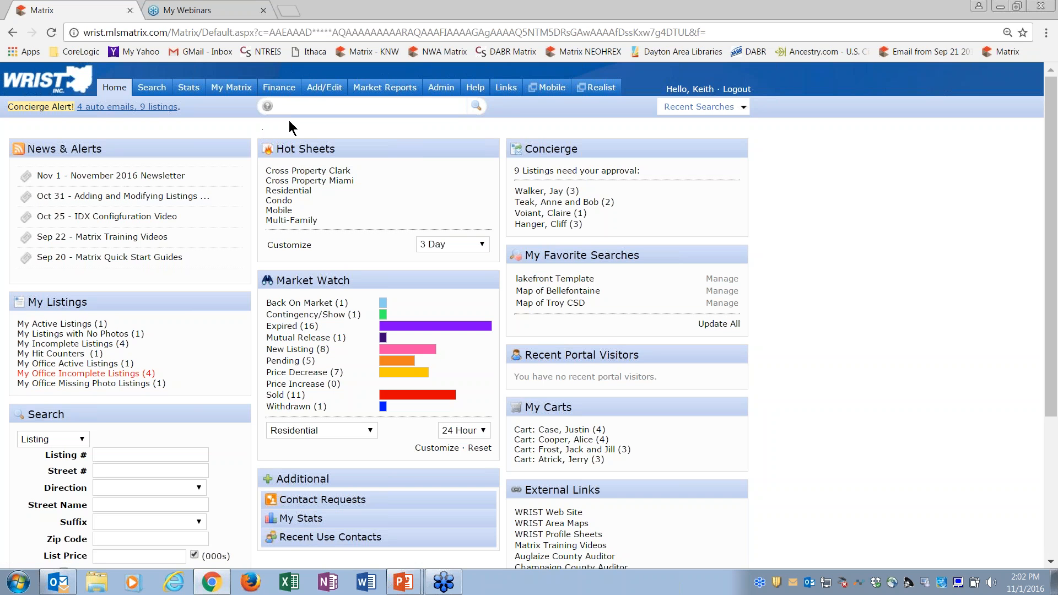
Step: Start adding a new Residential listing, using Realist Tax records as the source to fill from
mouse_move(329, 97)
left_click(323, 91)
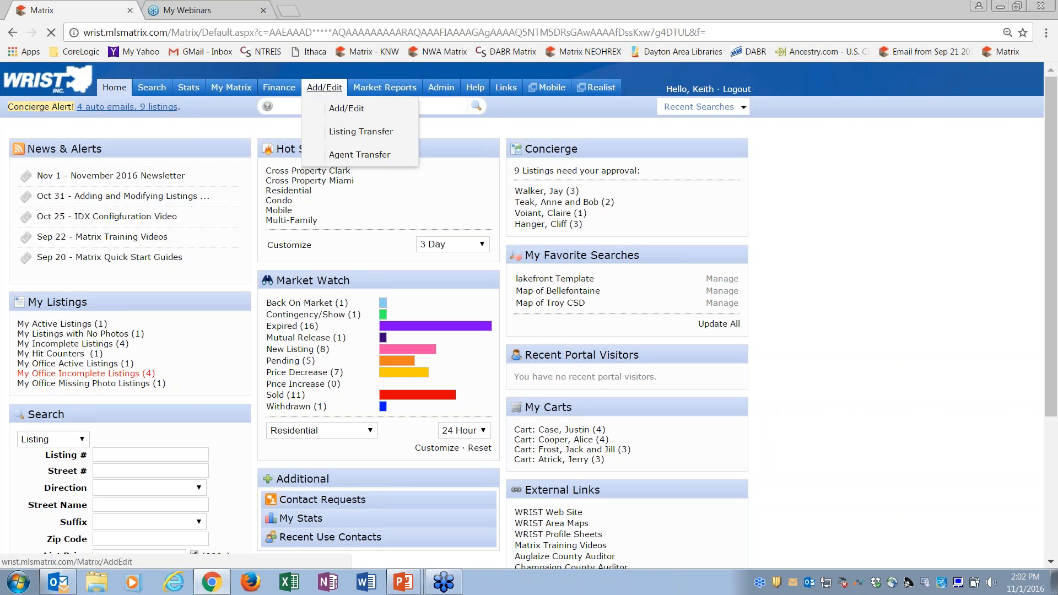
left_click(34, 182)
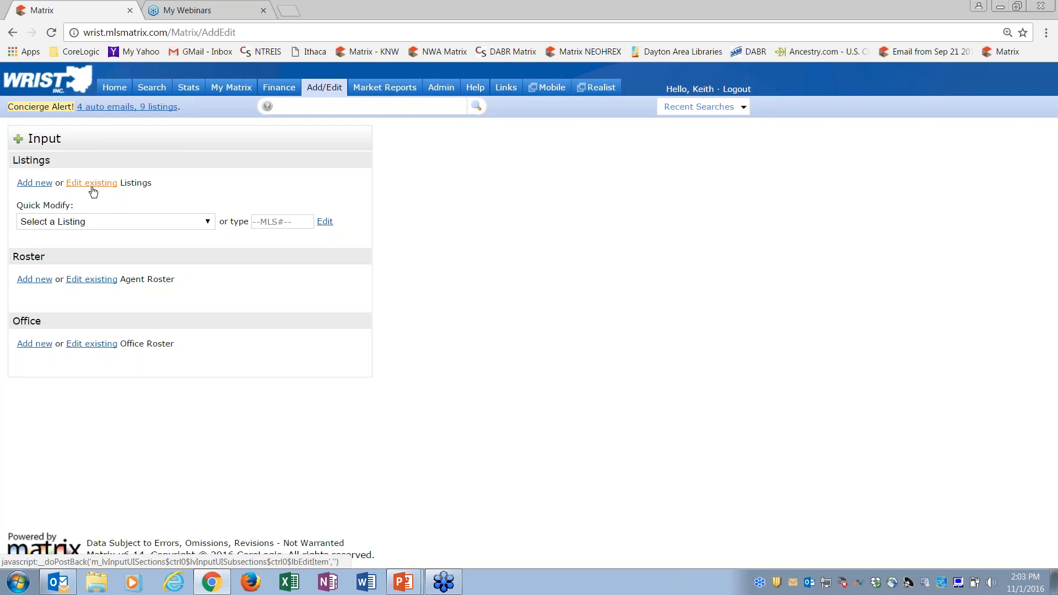
left_click(34, 184)
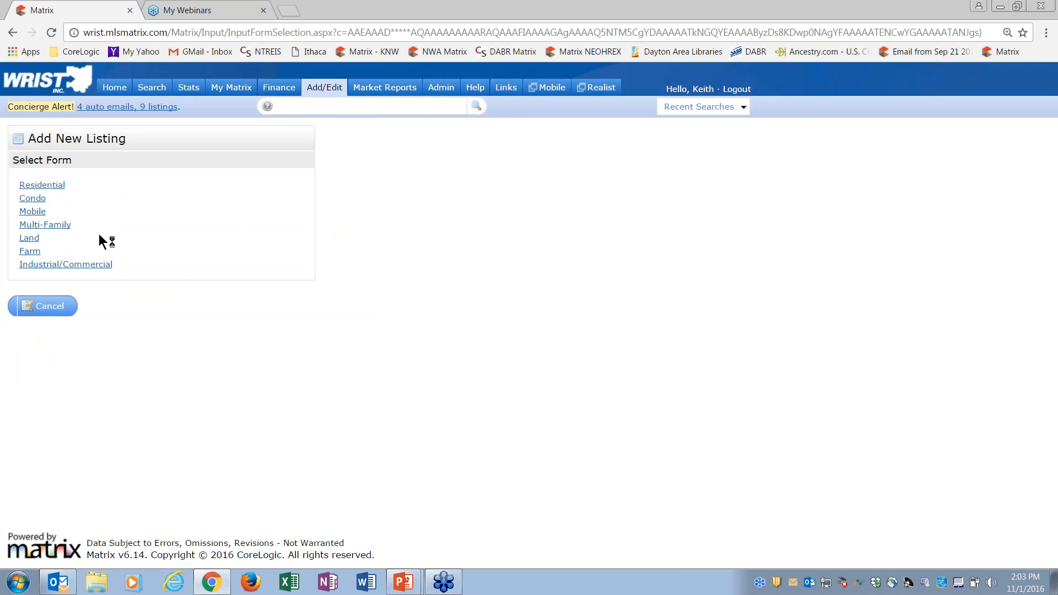
left_click(47, 185)
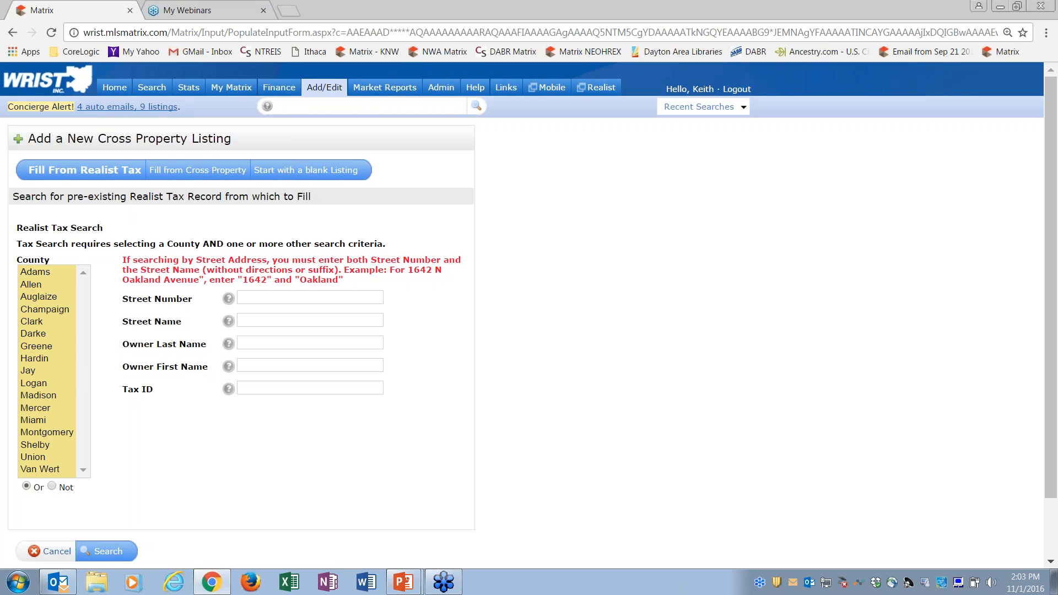
left_click(188, 176)
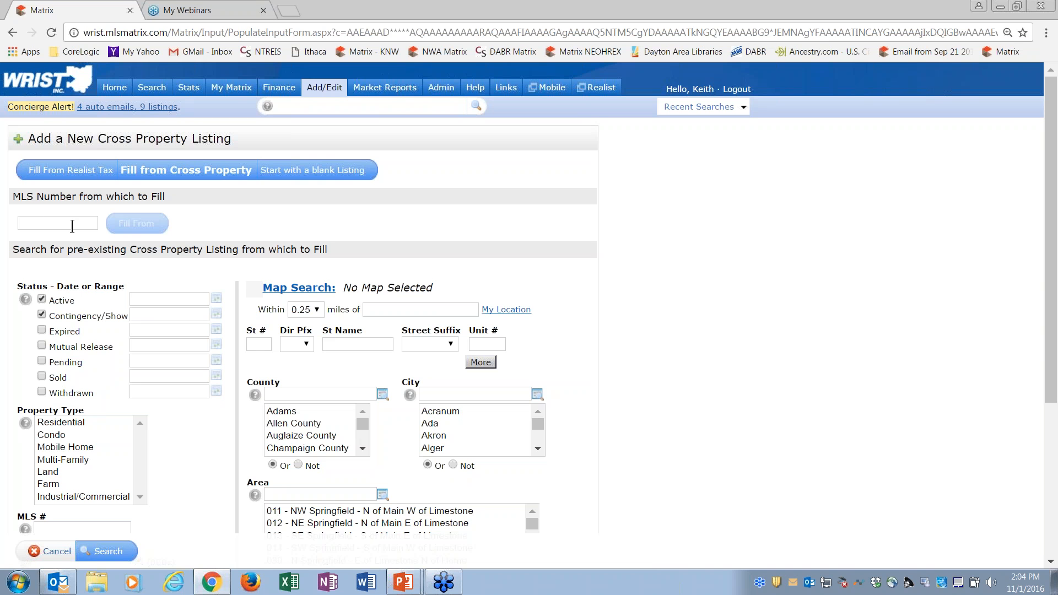
left_click(78, 175)
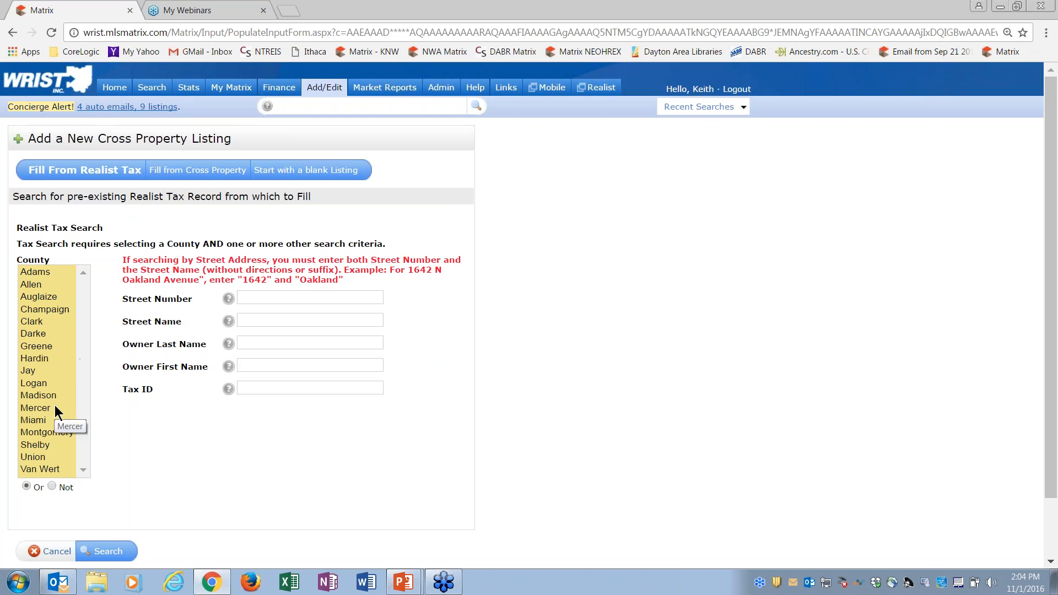
Step: Search Miami county tax records by the property's street number and street name, and fill the listing form from the matching record
left_click(41, 419)
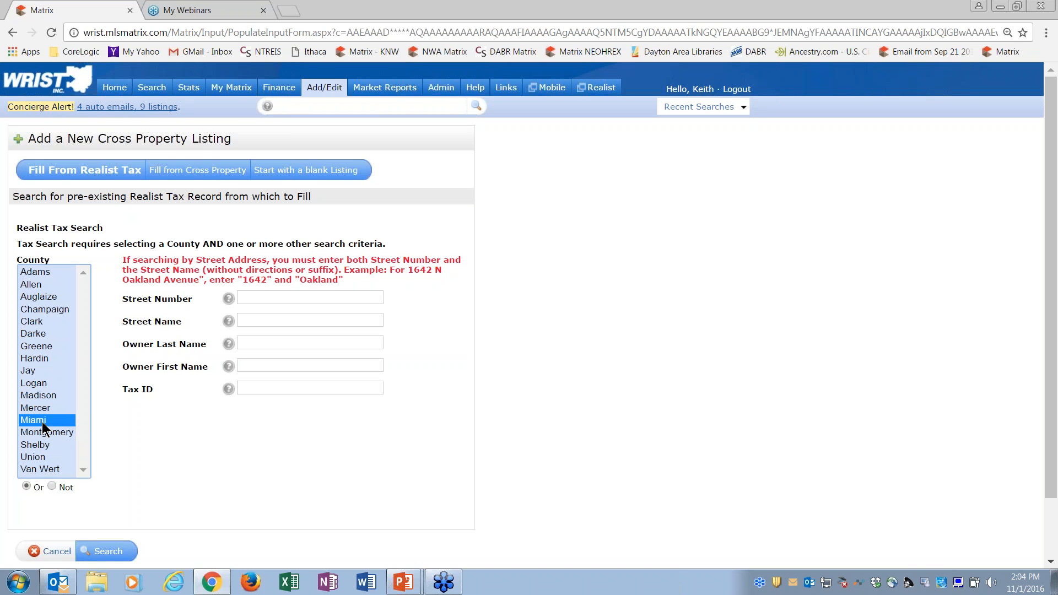
left_click(258, 298)
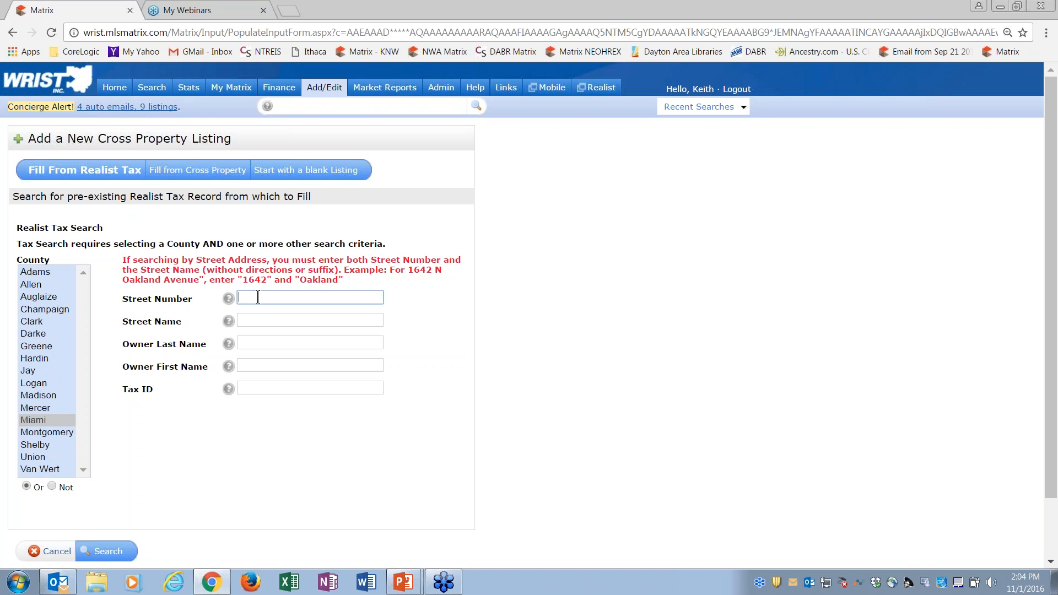
key("Tab")
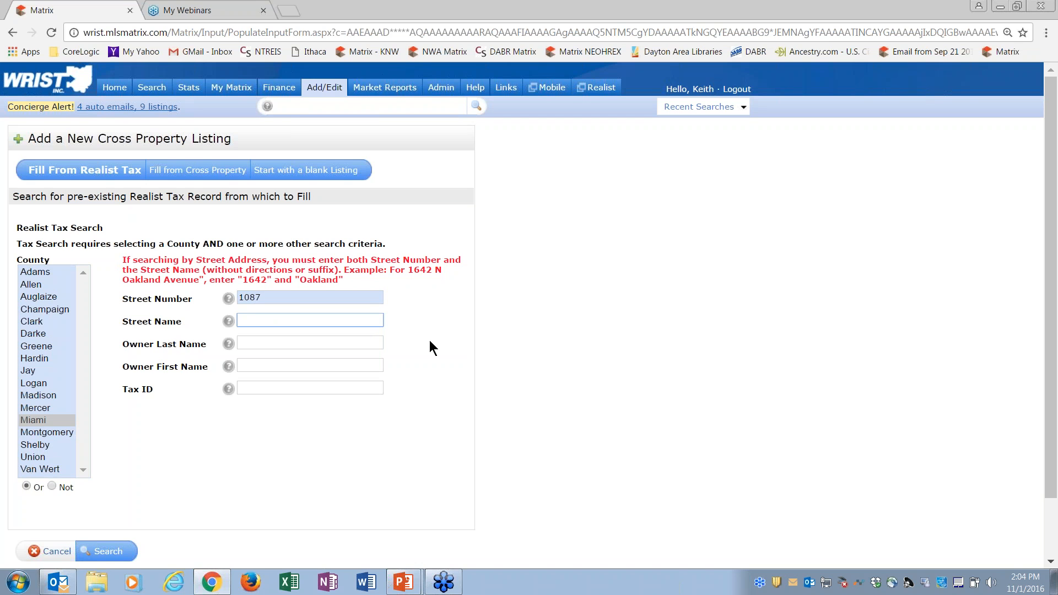
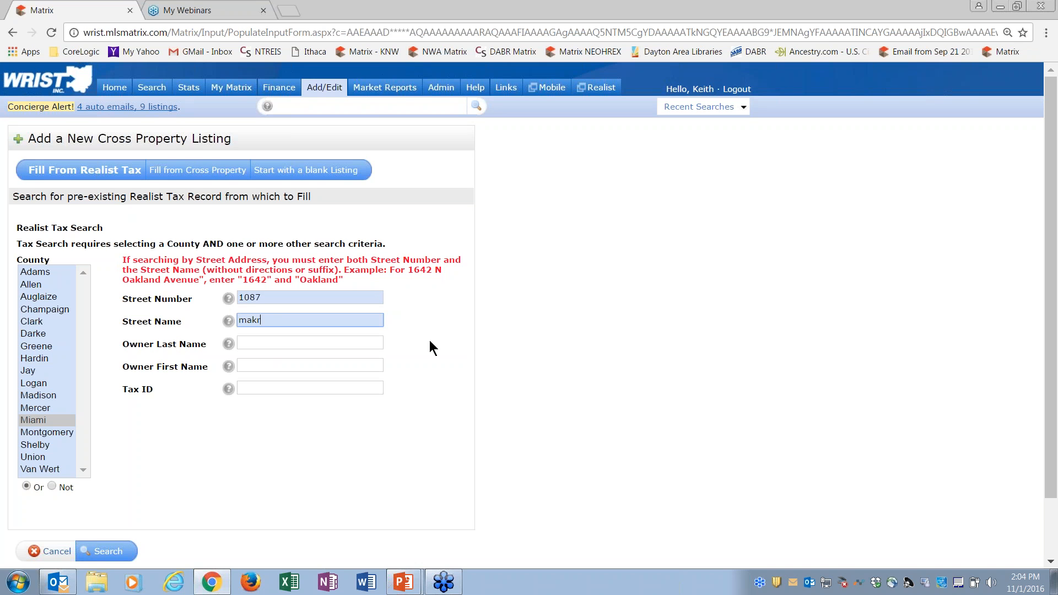
left_click(502, 356)
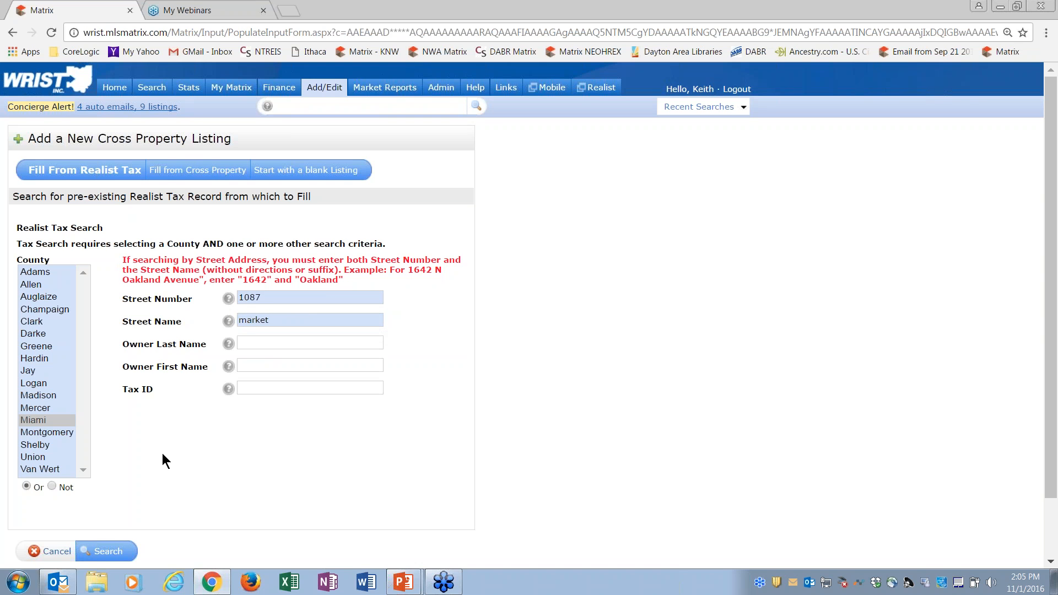
left_click(113, 543)
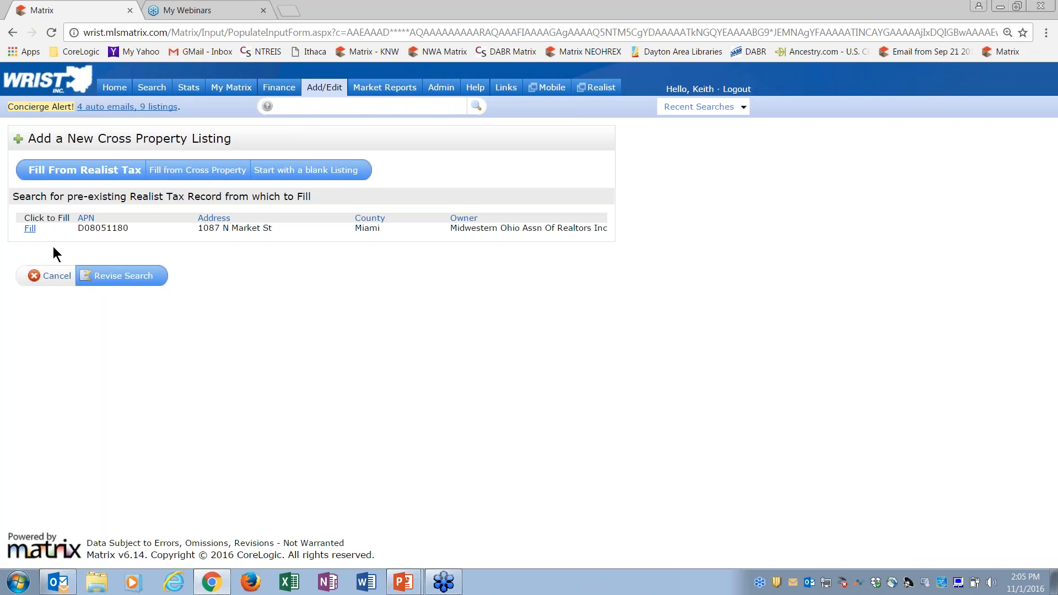
left_click(30, 229)
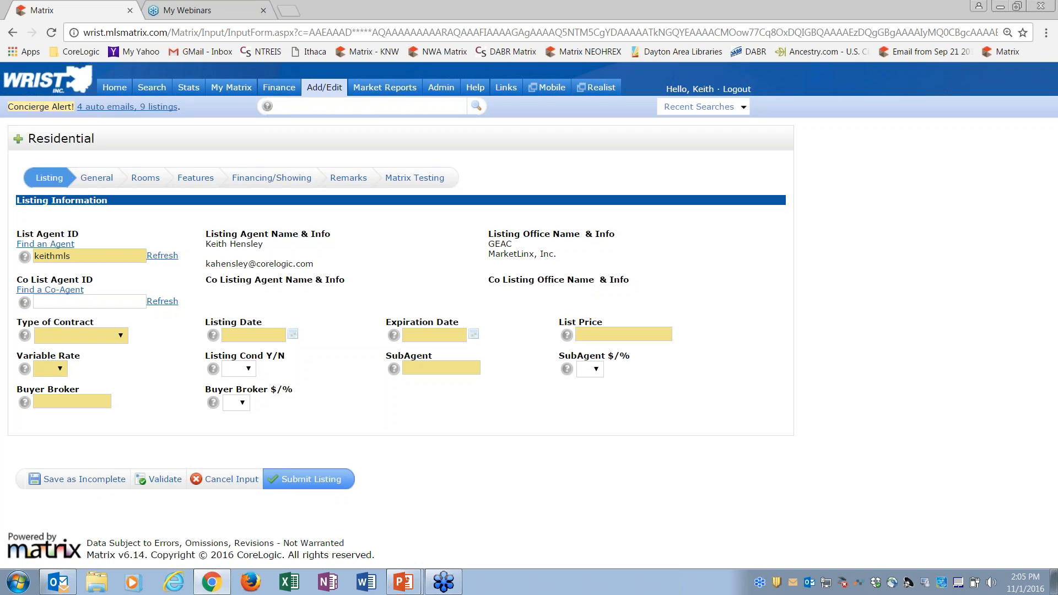
Step: Review the General, Rooms and Features sections of the form, and look at the agent search in the Listing section
left_click(95, 179)
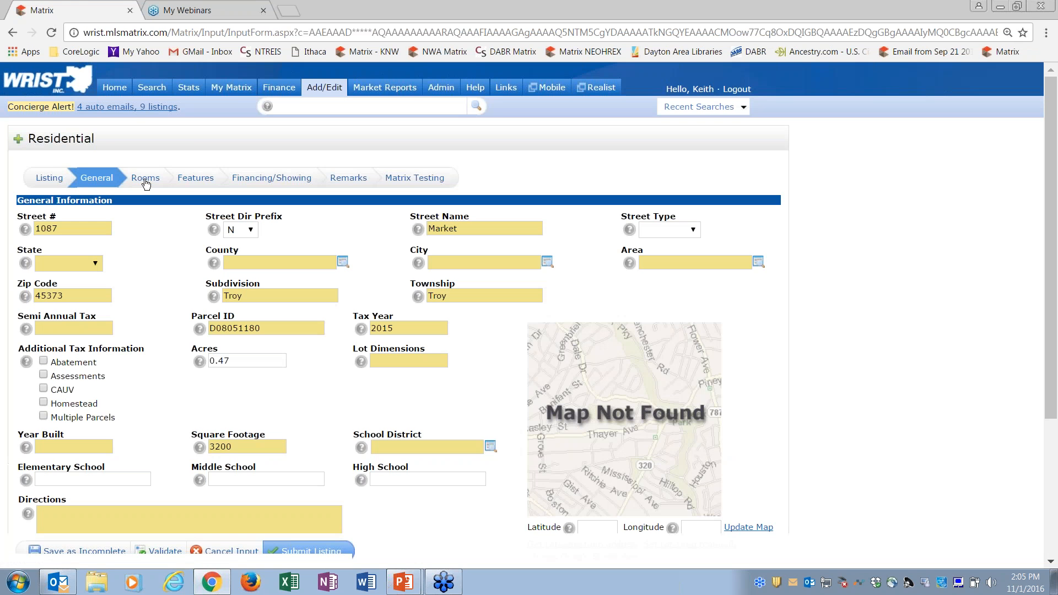
left_click(147, 182)
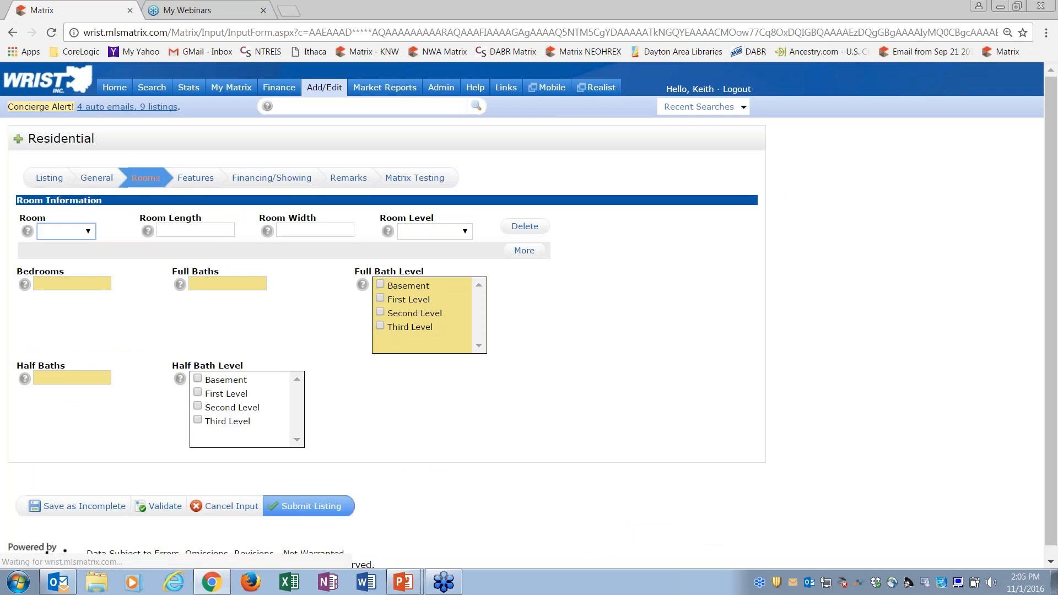
left_click(198, 182)
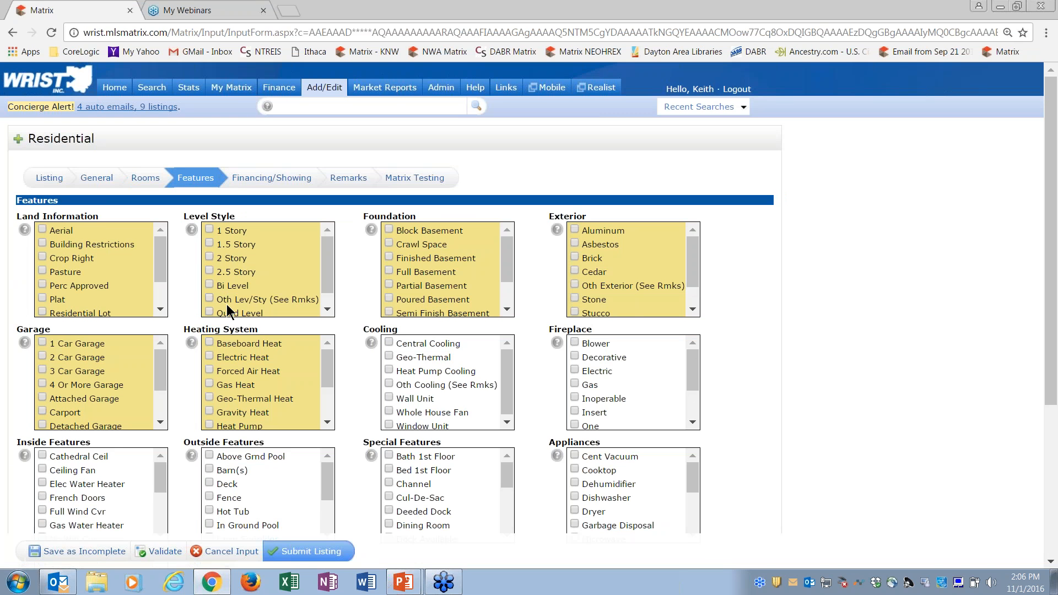
left_click(141, 181)
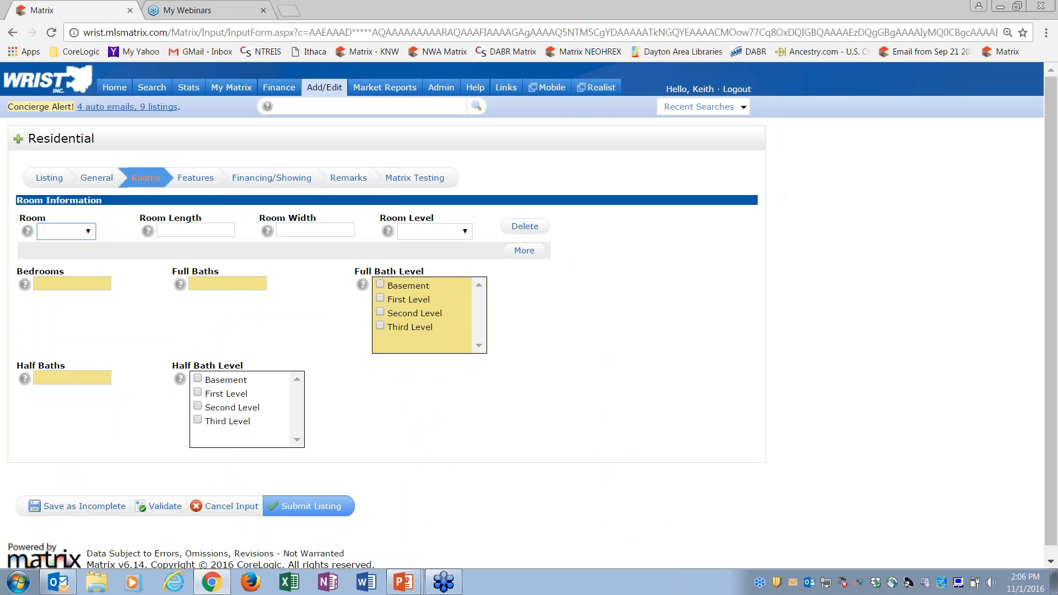
left_click(97, 178)
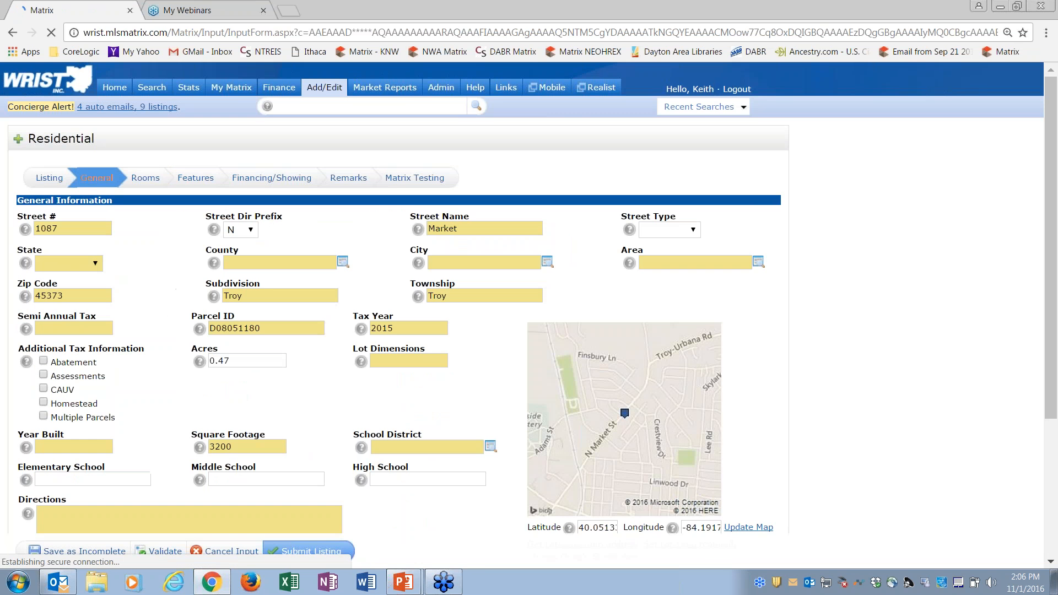
left_click(49, 177)
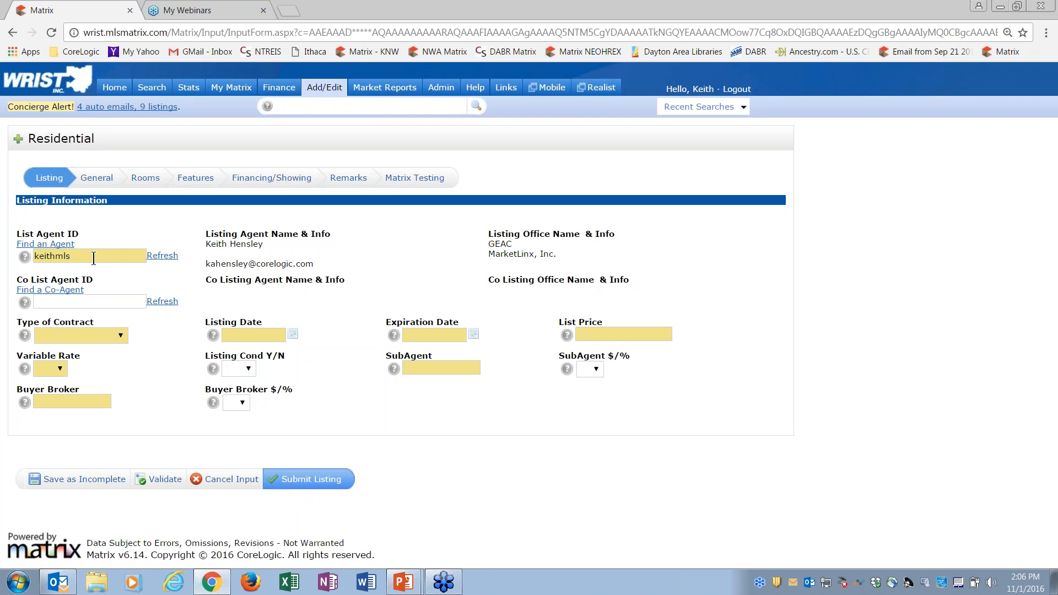
left_click(59, 244)
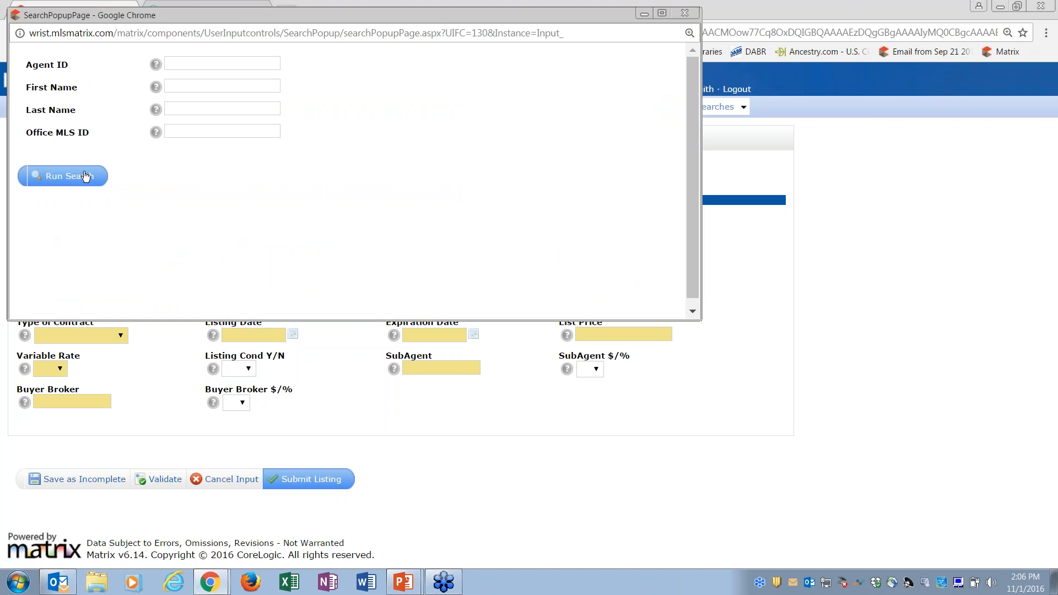
left_click(685, 12)
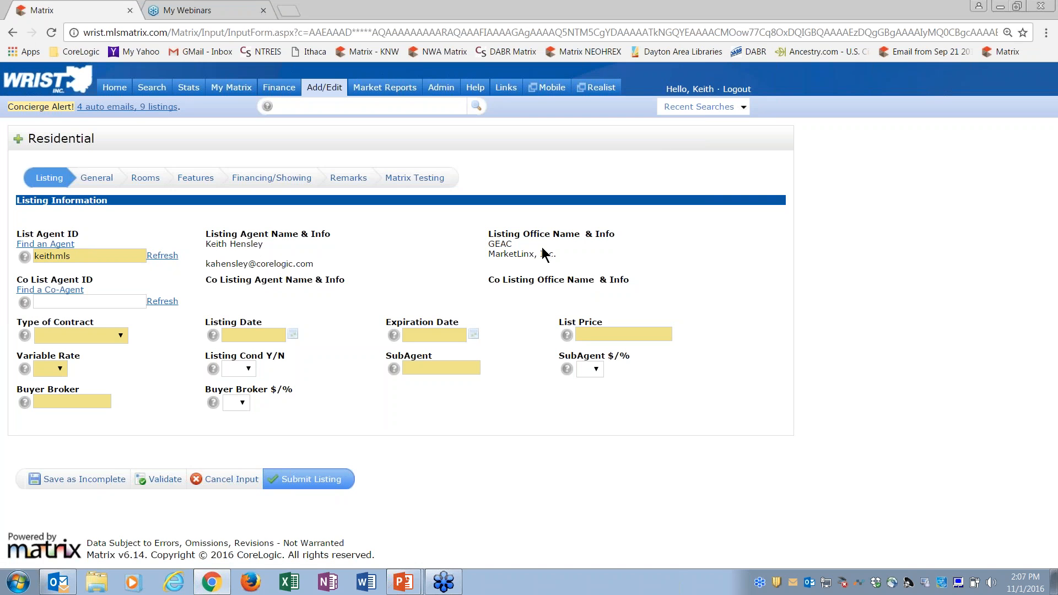
Step: Set the type of contract to Exclusive Right and the listing date to 11/01/2016
left_click(121, 336)
left_click(107, 387)
left_click(262, 334)
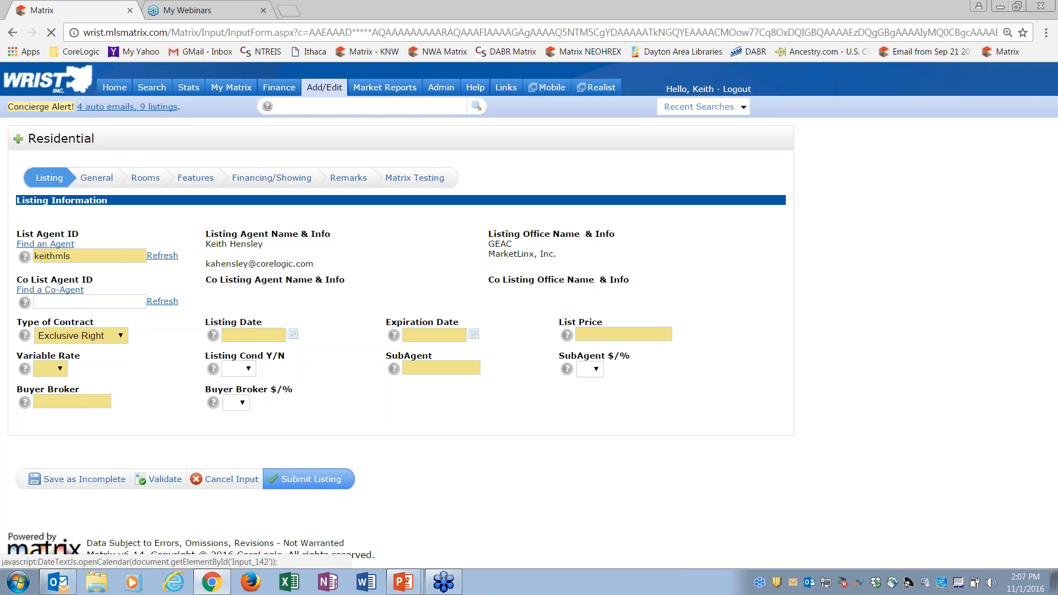
left_click(293, 335)
left_click(276, 406)
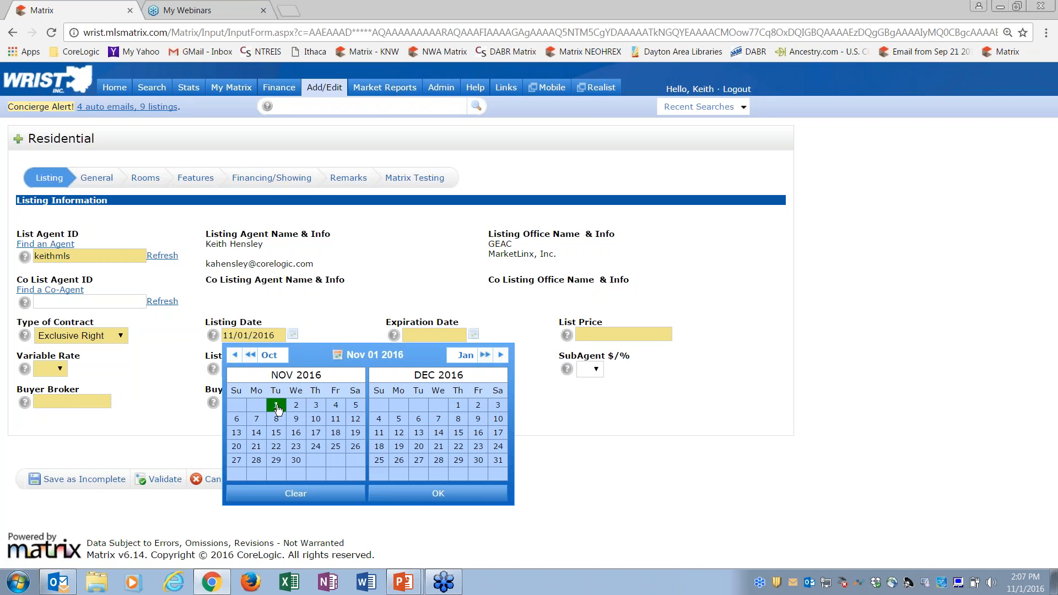
left_click(434, 493)
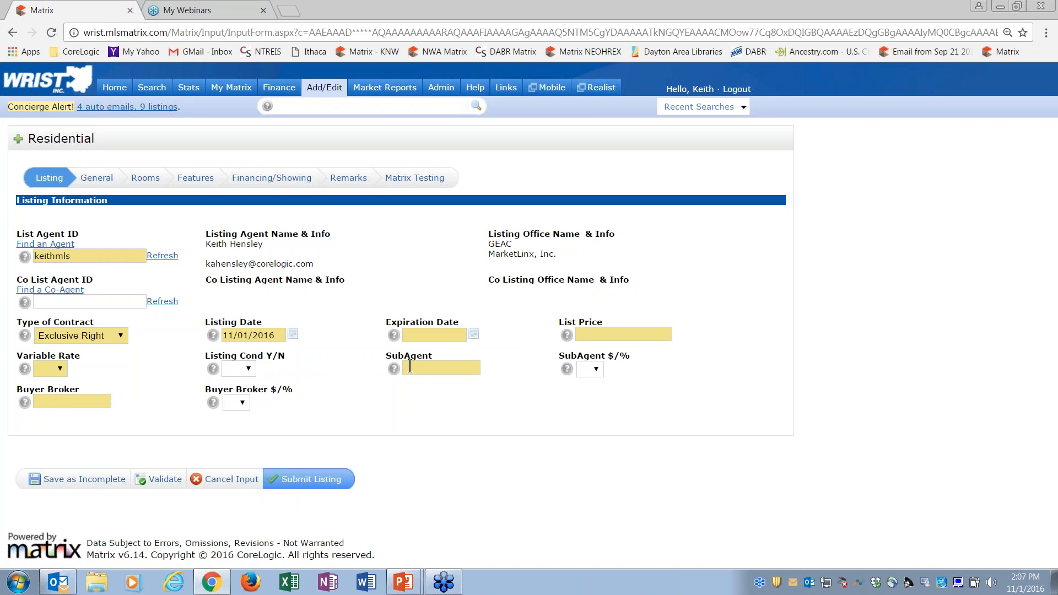
Step: Set the expiration date to 11/02/2016 and Variable Rate to No
mouse_move(393, 336)
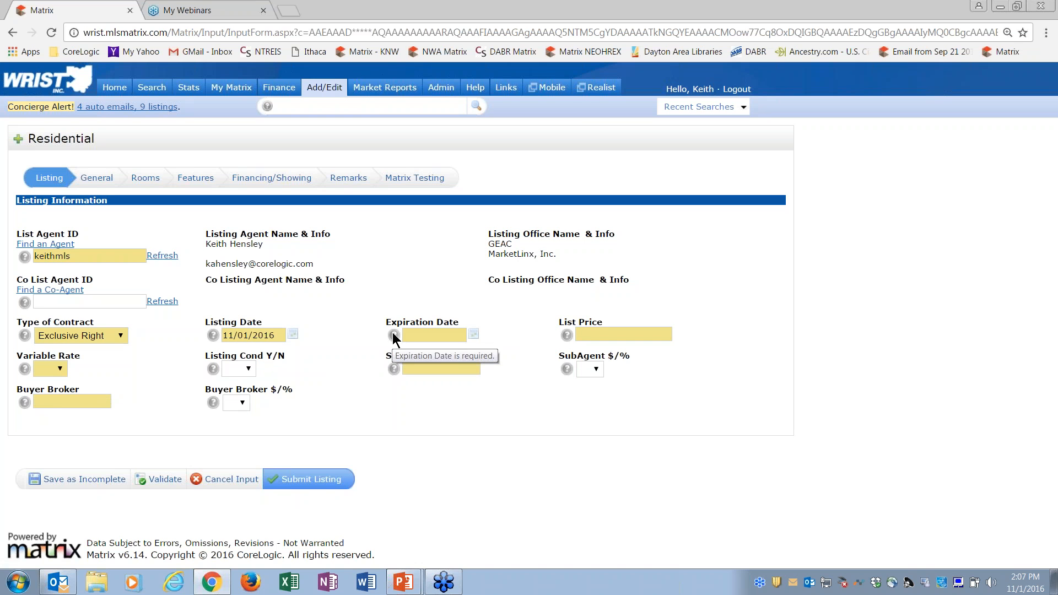
mouse_move(567, 338)
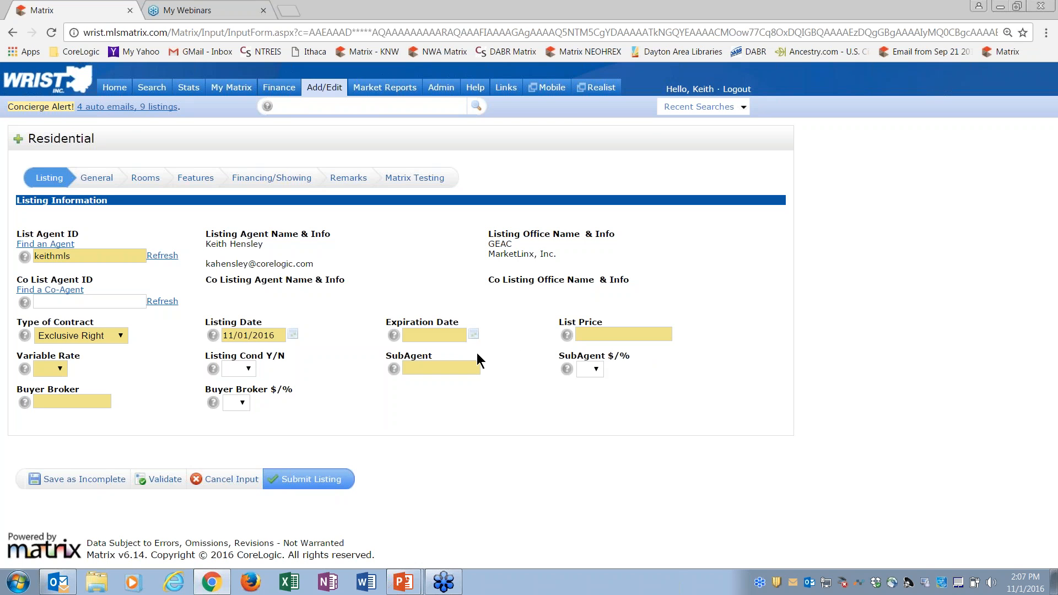
left_click(442, 336)
left_click(475, 336)
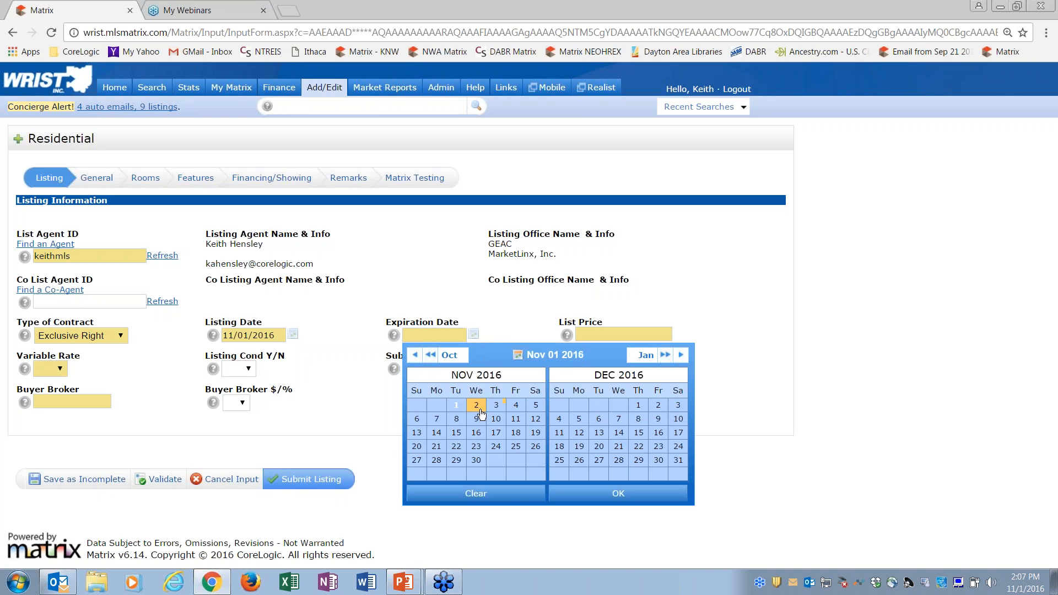
left_click(476, 407)
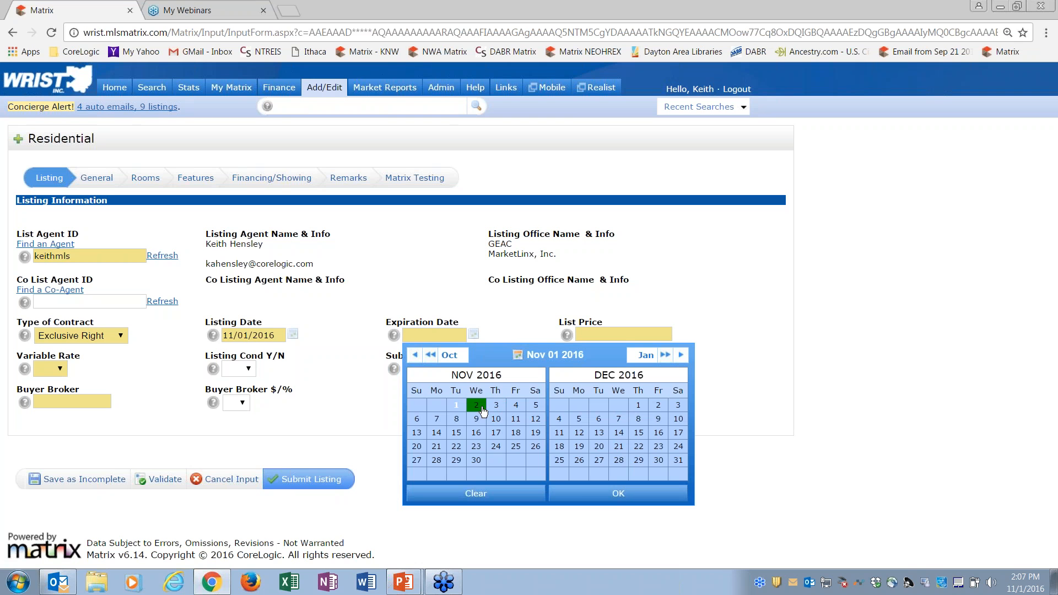
left_click(618, 493)
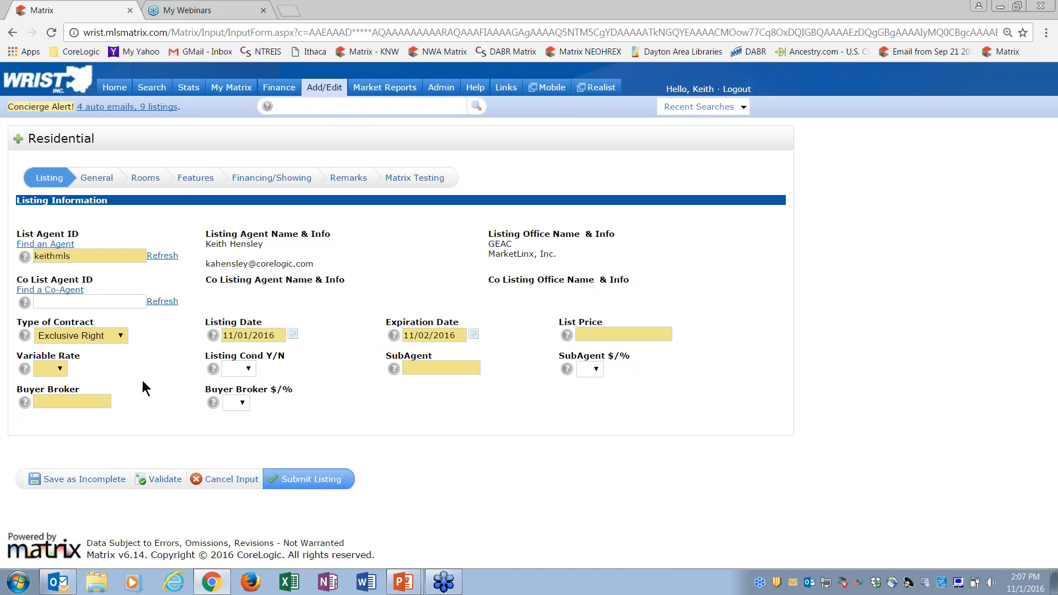
left_click(58, 372)
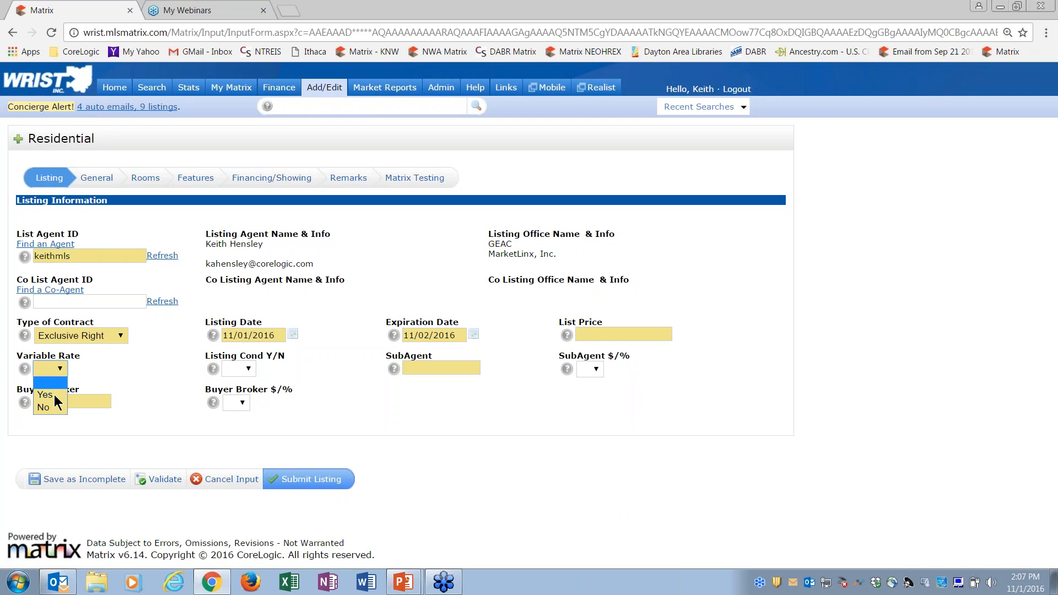
left_click(57, 409)
Step: Open the listing's General section and bring up the map for setting its latitude and longitude manually
left_click(98, 177)
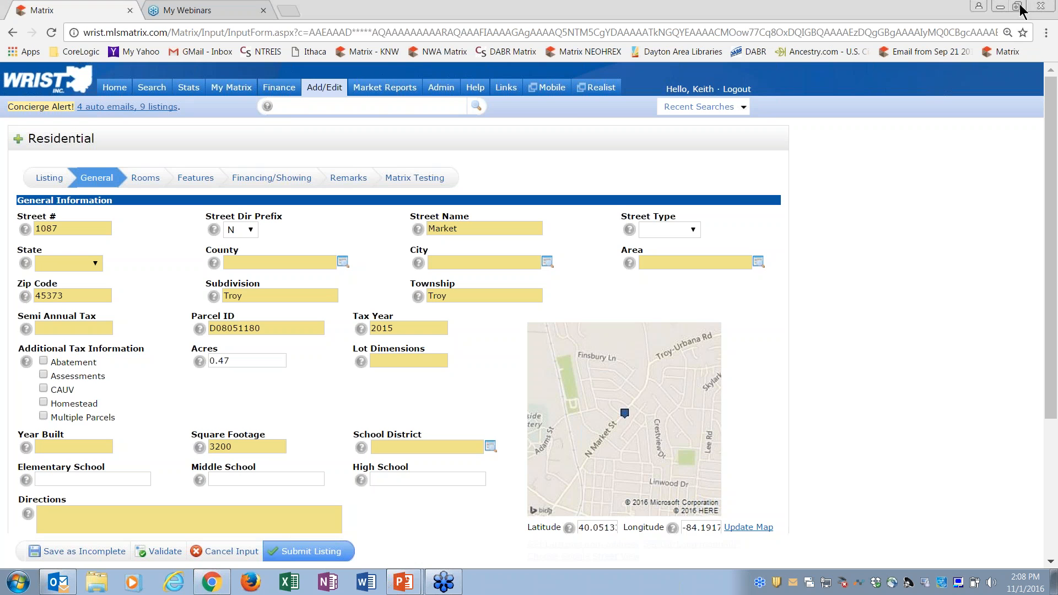
scroll(1055, 132, "down", 1)
scroll(1054, 132, "down", 3)
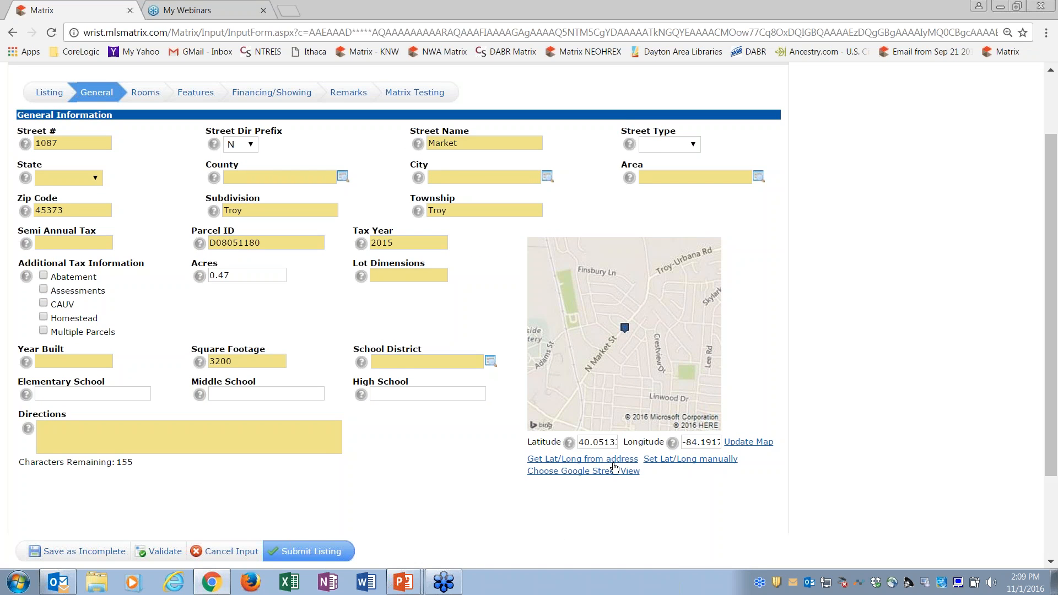
left_click(673, 466)
left_click(685, 462)
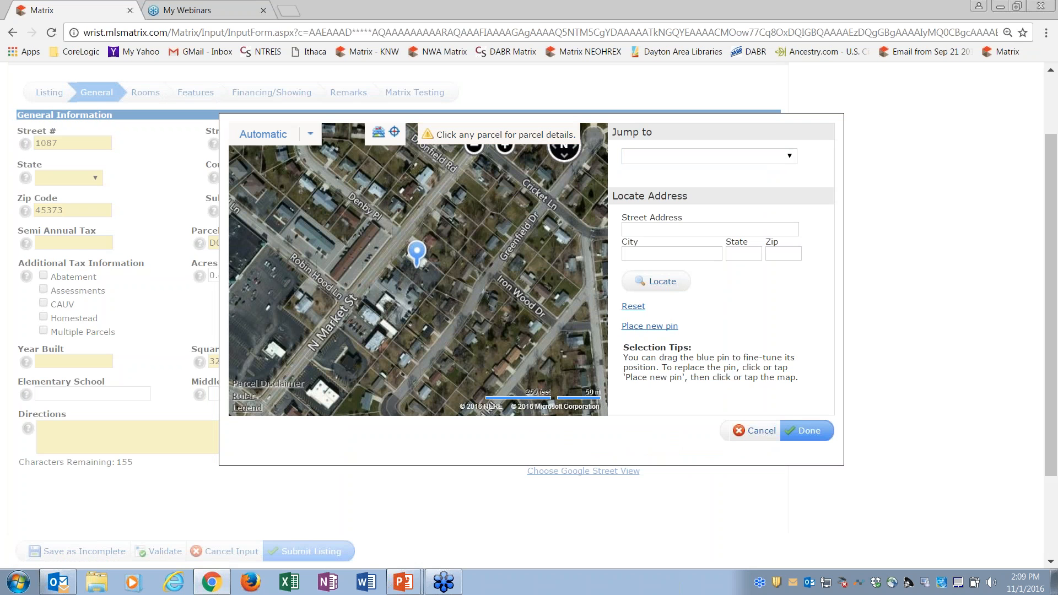
Step: Try repositioning the property pin on the enlarged aerial map, moving it off the building and back onto it
mouse_move(472, 144)
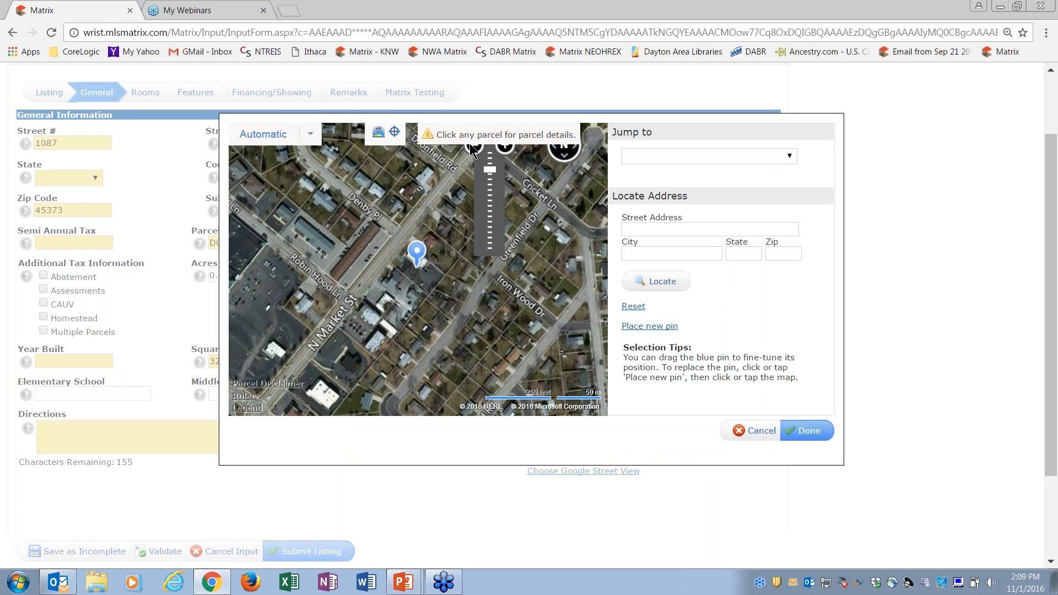
left_click(504, 146)
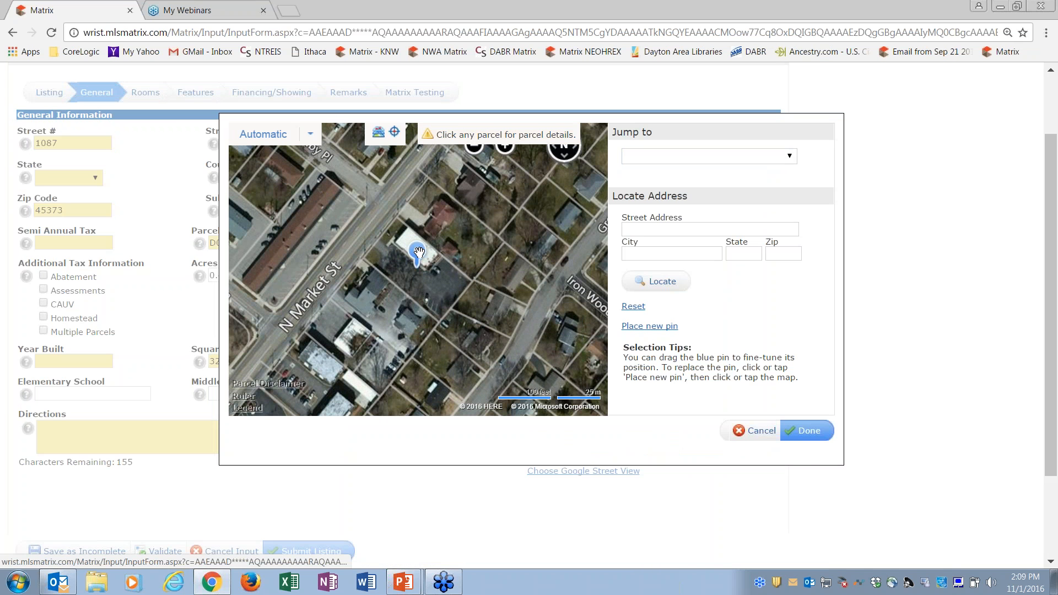
left_click(444, 223)
left_click_drag(448, 211, 381, 294)
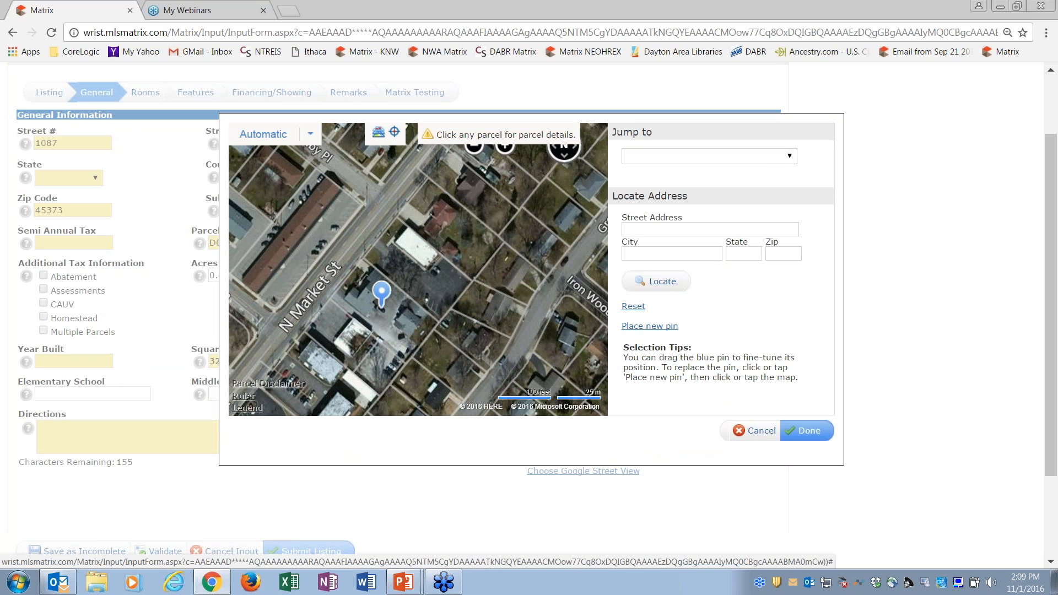
left_click(311, 219)
left_click_drag(307, 218, 411, 253)
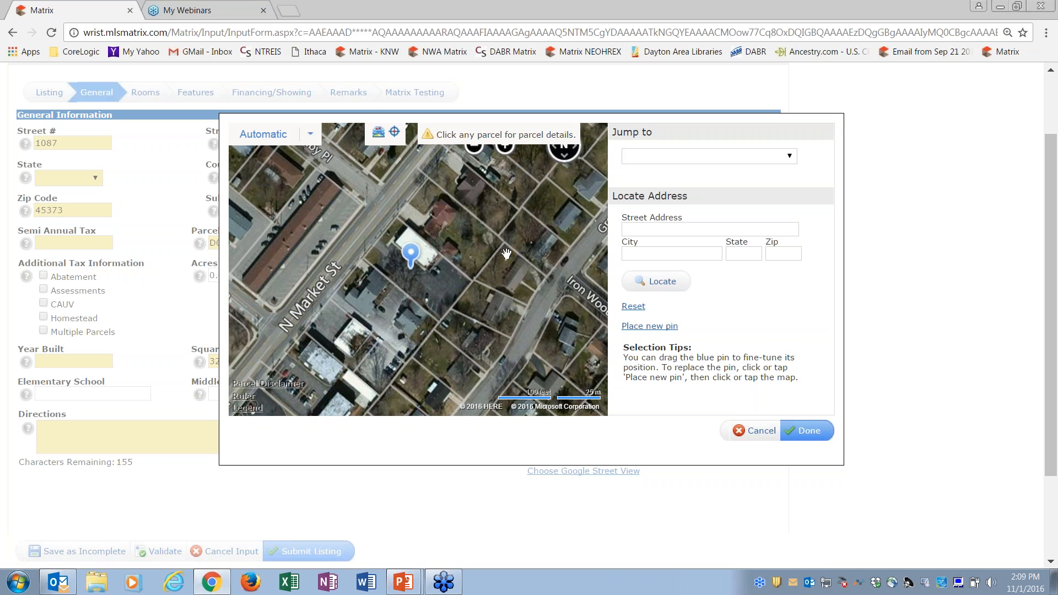
Step: View the property's parcel details and lot dimensions on the map, and close the map without saving the pin position
left_click(438, 280)
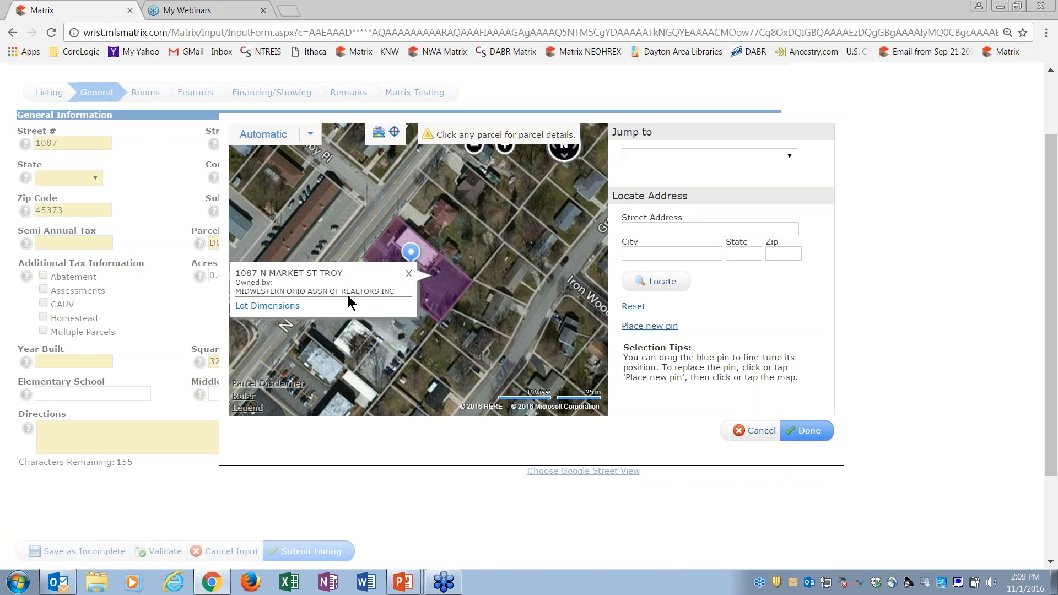
left_click(278, 306)
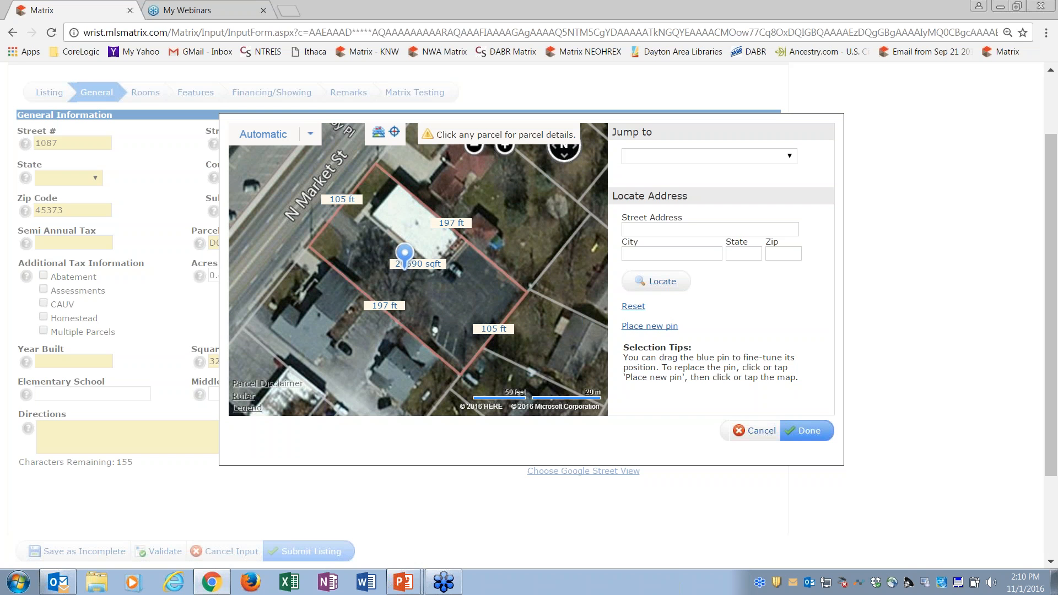
left_click(475, 154)
left_click(475, 155)
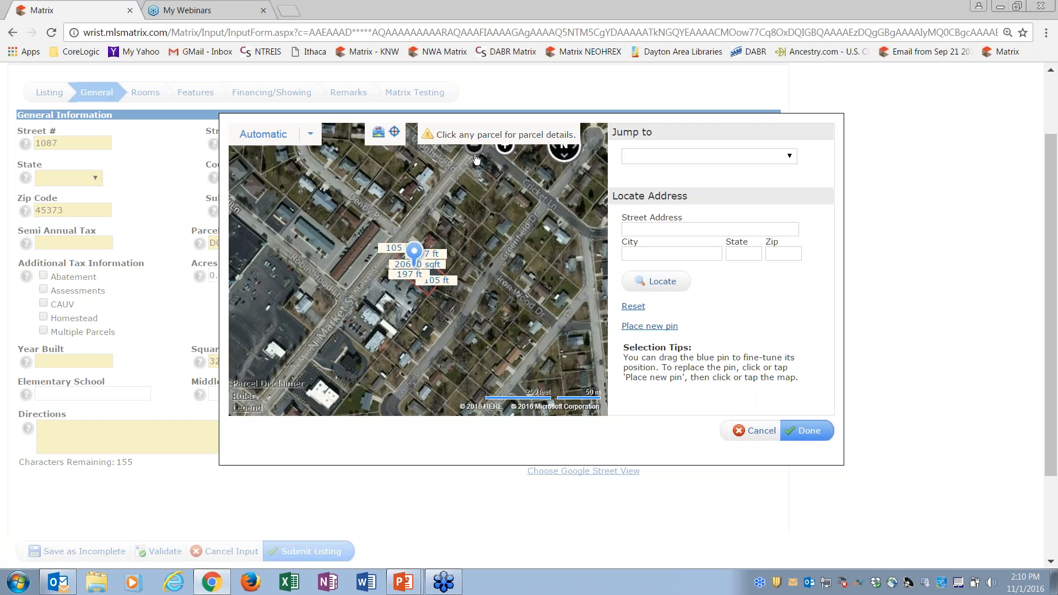
left_click(475, 155)
left_click_drag(418, 252, 399, 234)
left_click(766, 431)
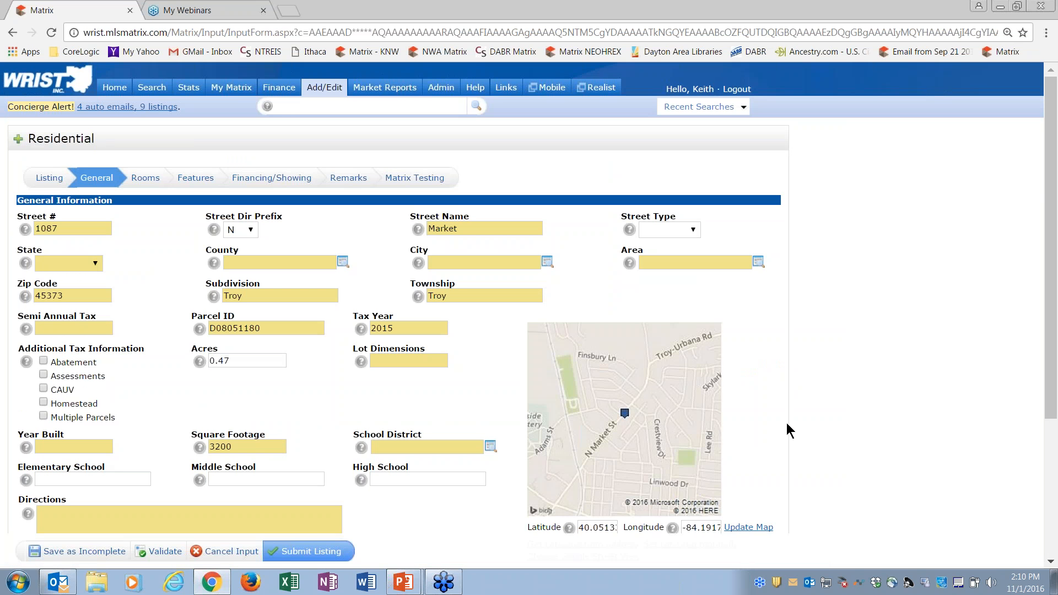
Step: Open the Google Street View chooser for the listing and frame the brick building from the street
left_click_drag(1054, 248, 1054, 324)
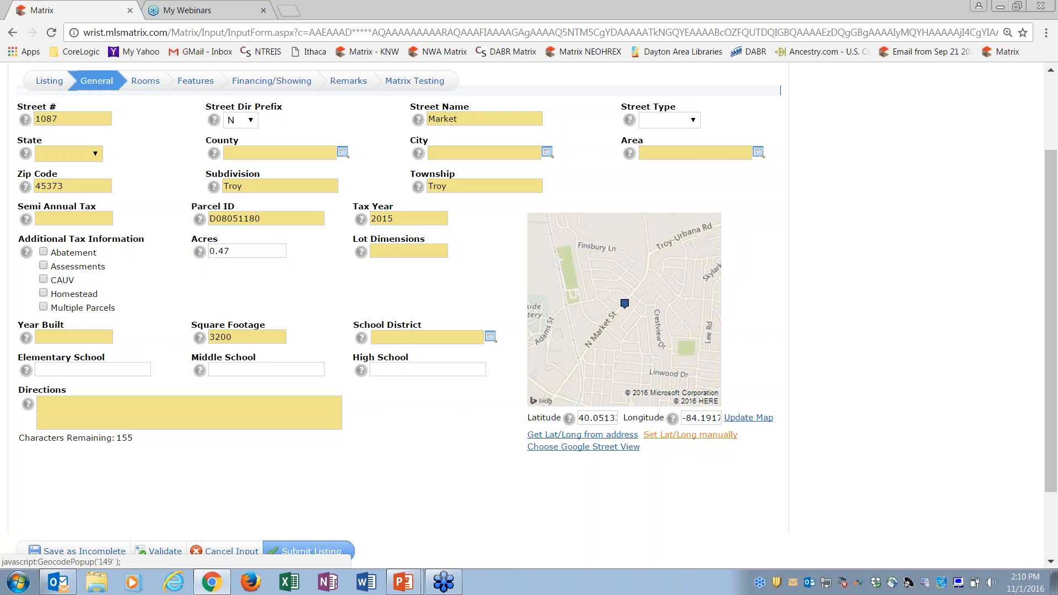
left_click(583, 447)
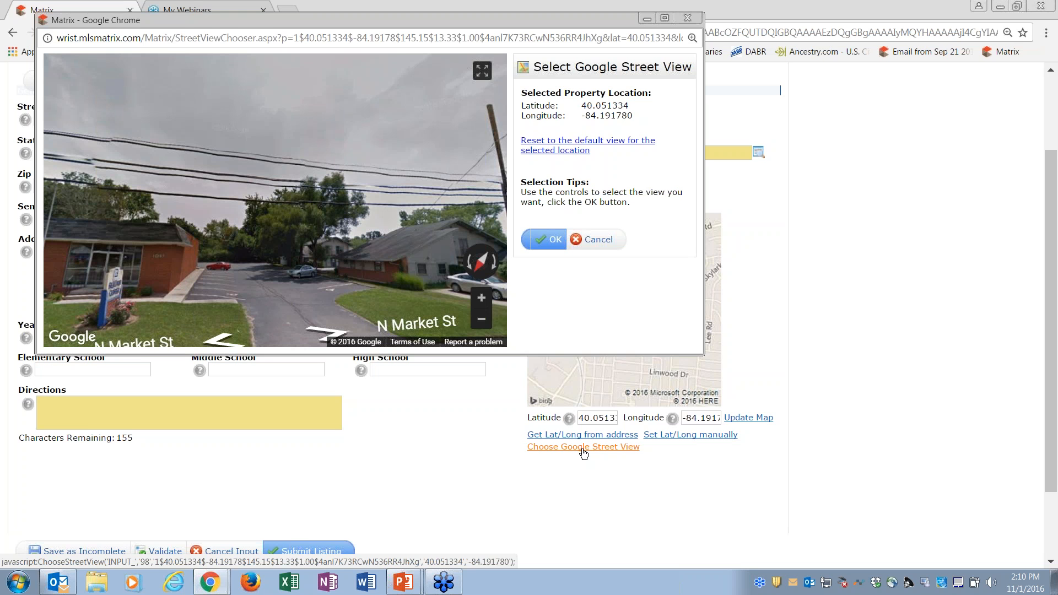
left_click_drag(285, 223, 296, 270)
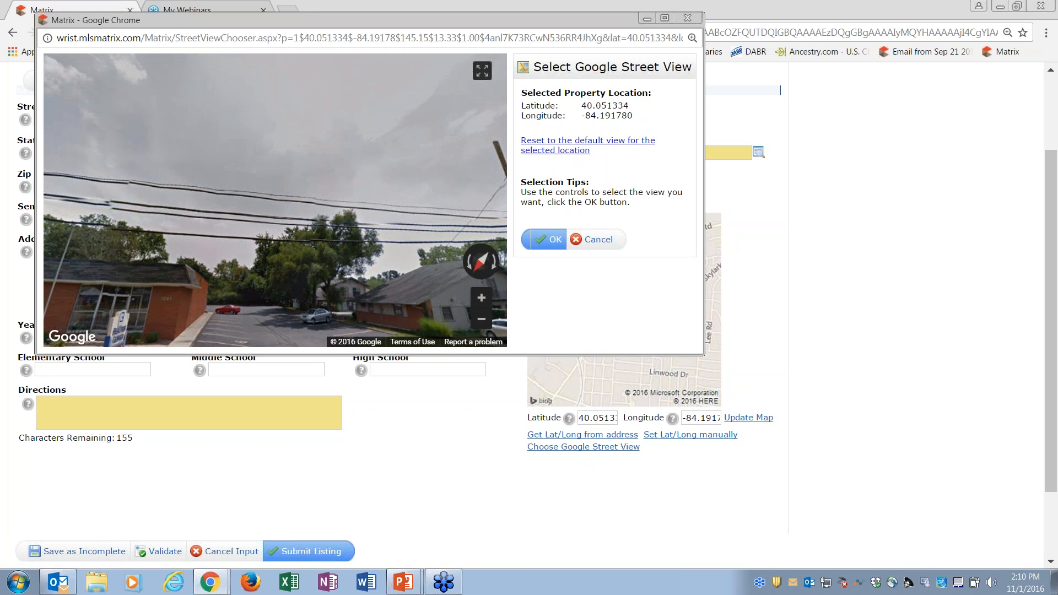
left_click_drag(265, 307, 292, 227)
left_click_drag(249, 266, 320, 267)
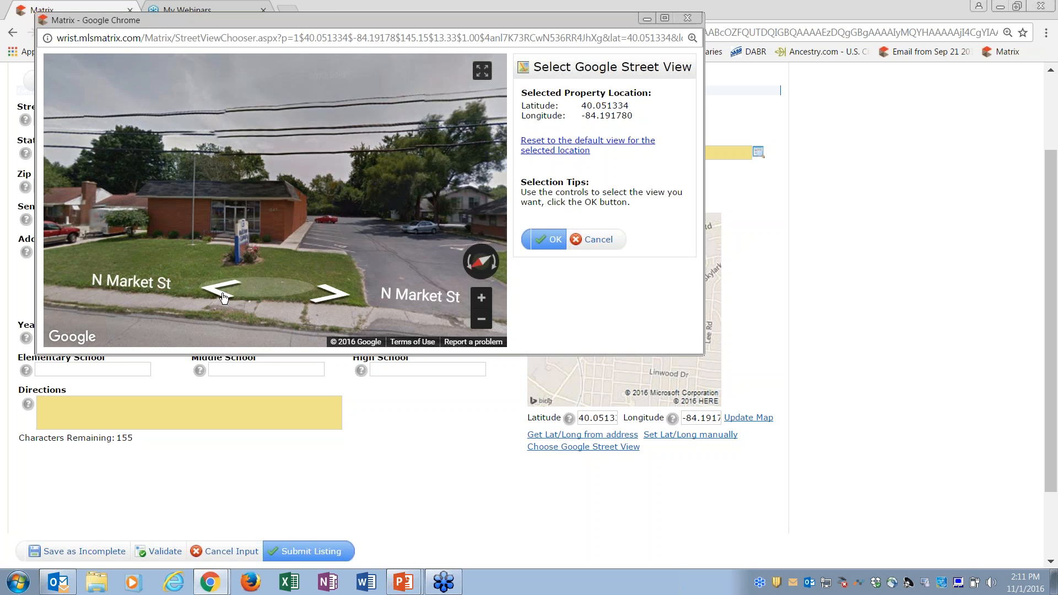
left_click(218, 294)
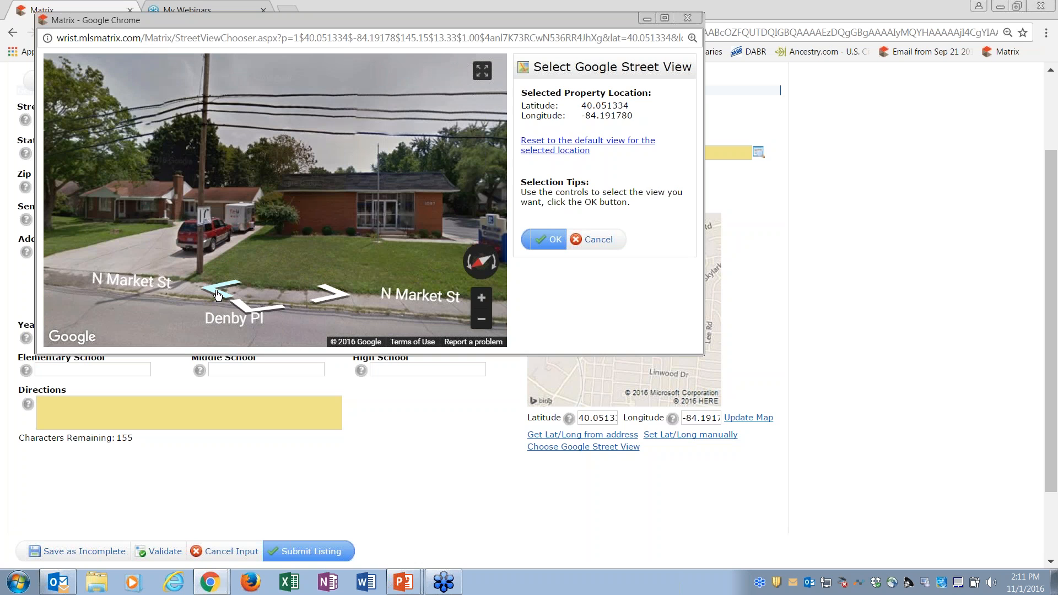
left_click_drag(389, 221, 316, 210)
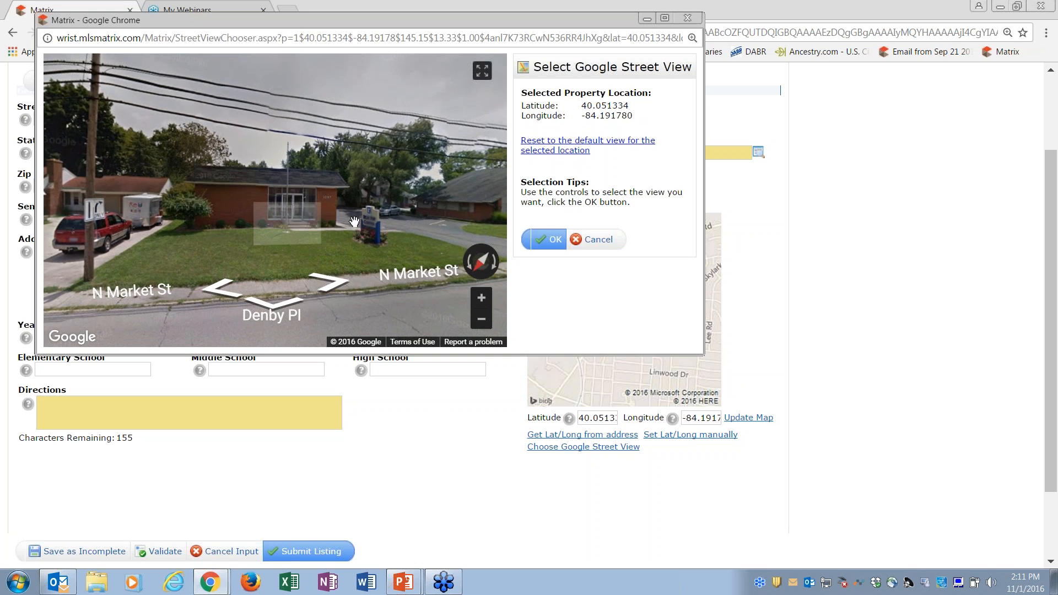
Step: Explore the surrounding street in Street View, and close the chooser without selecting a view
left_click(354, 222)
left_click_drag(359, 212, 259, 219)
left_click_drag(372, 239, 203, 216)
left_click_drag(362, 197, 99, 200)
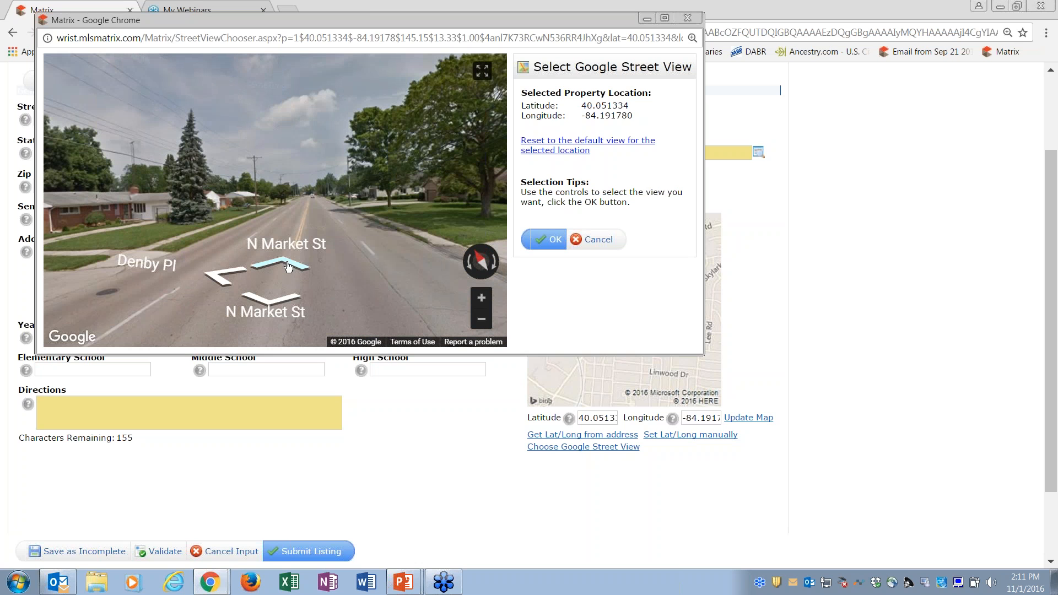
left_click(287, 266)
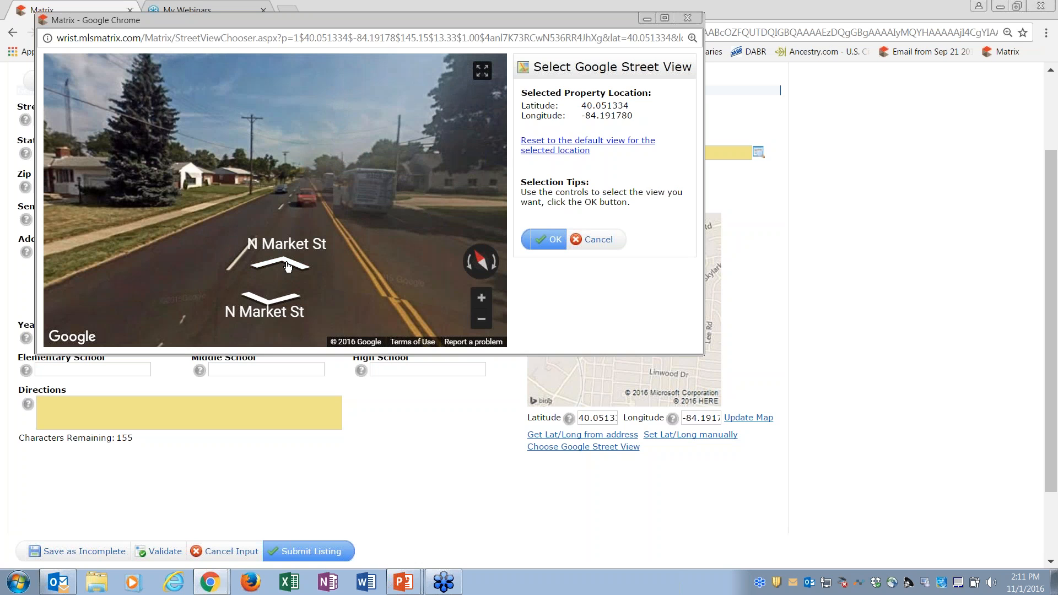
left_click(287, 266)
left_click_drag(378, 231, 40, 238)
left_click_drag(171, 192, 190, 210)
left_click(691, 19)
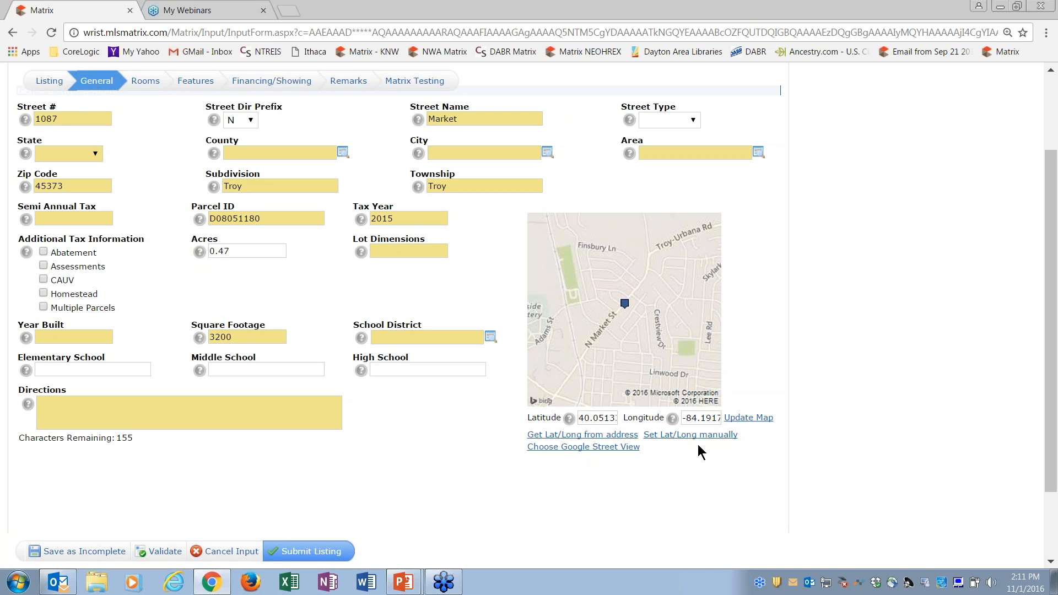
Step: Set the state to OH - Ohio and the county to Miami County in the General Information section
scroll(1054, 267, "up", 1)
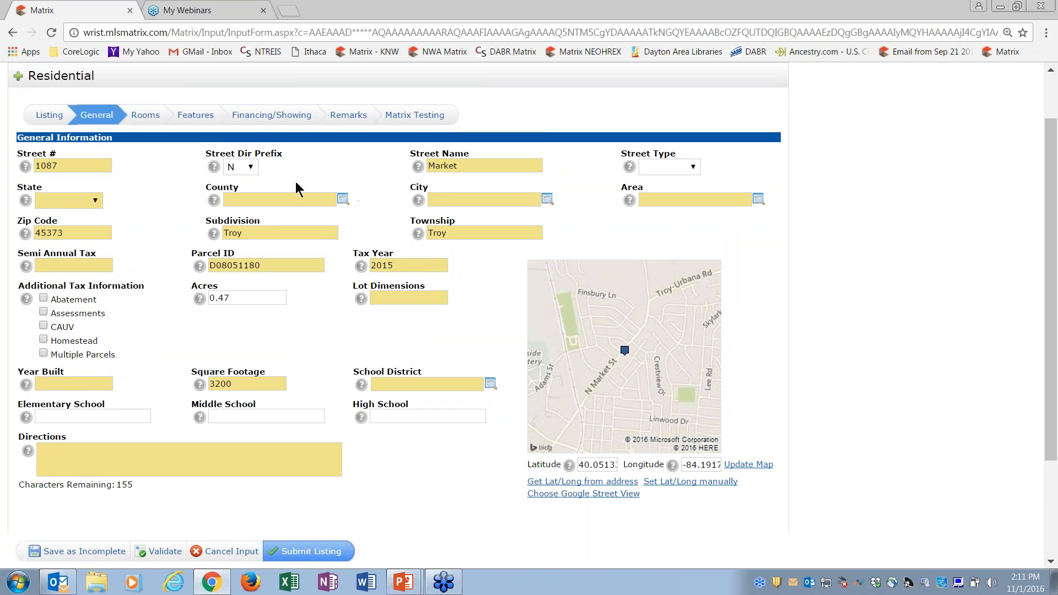
left_click(94, 202)
left_click(77, 240)
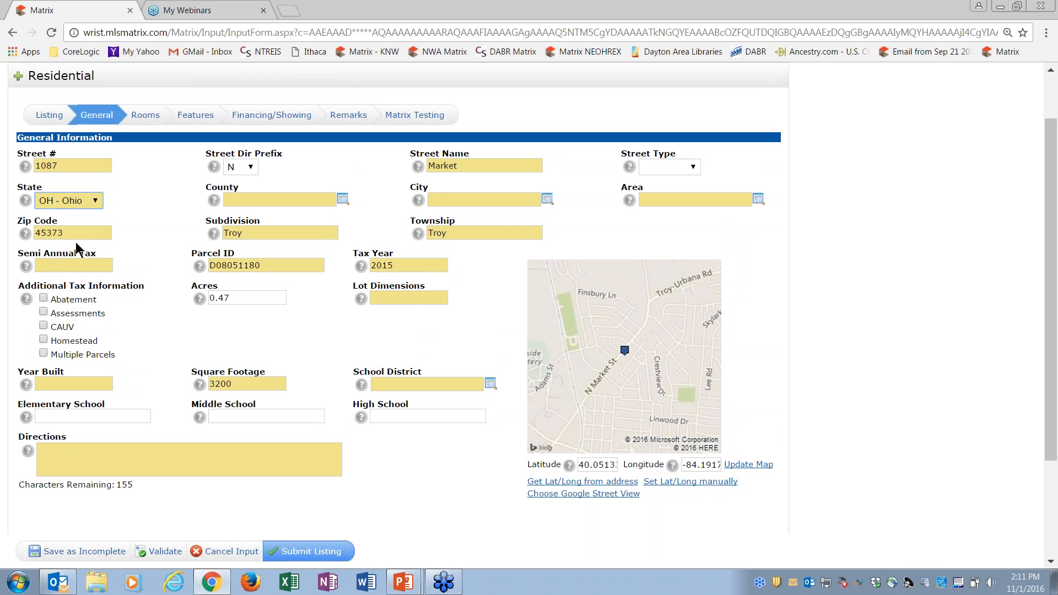
left_click(324, 202)
type("mi County")
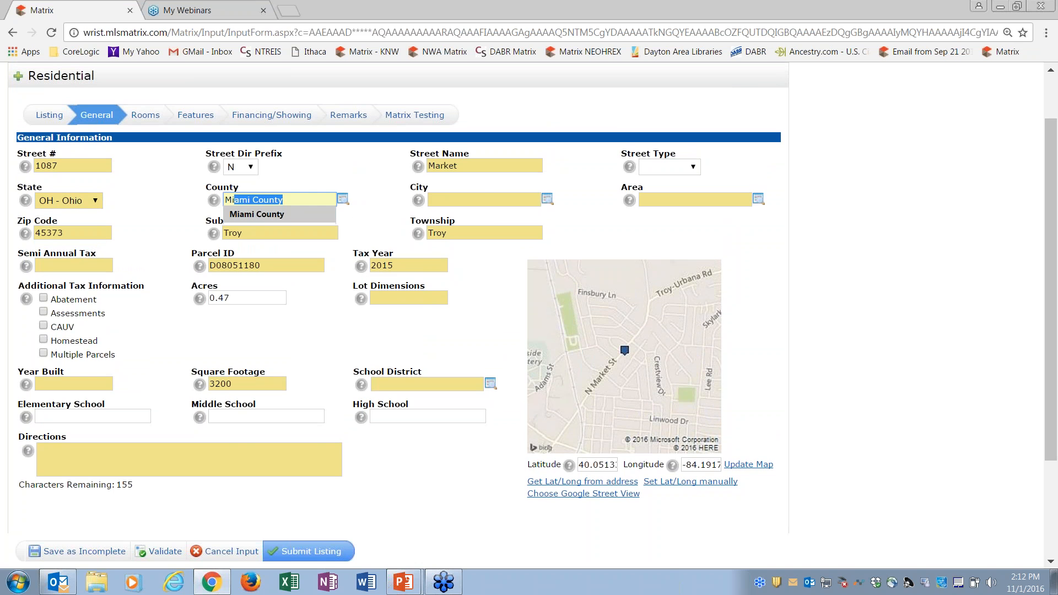
left_click(279, 214)
Step: Look at the list of available cities, close it, and set the city to Troy
left_click(486, 202)
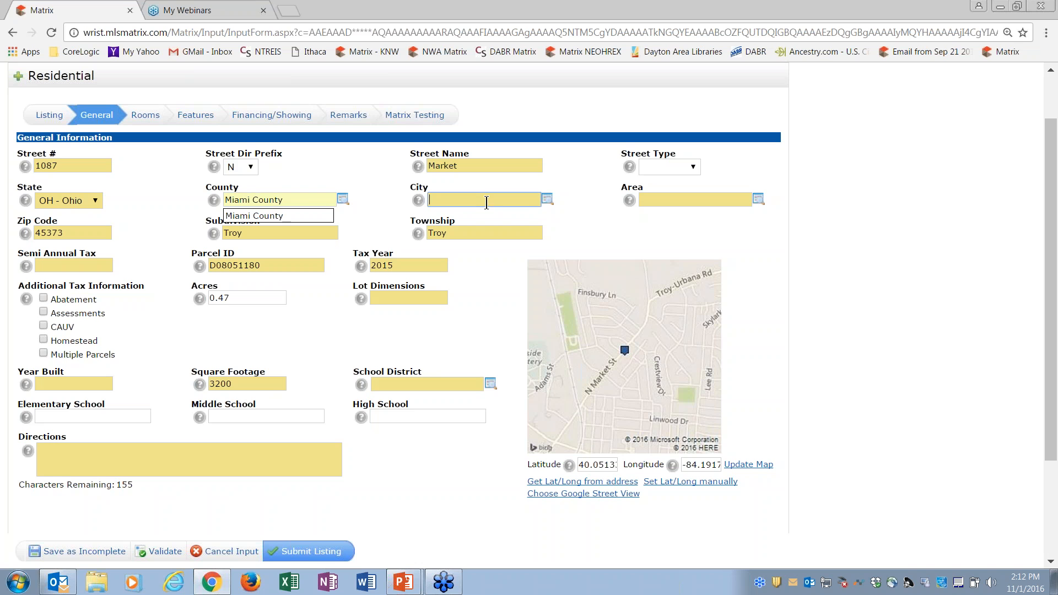
left_click(573, 218)
left_click(547, 200)
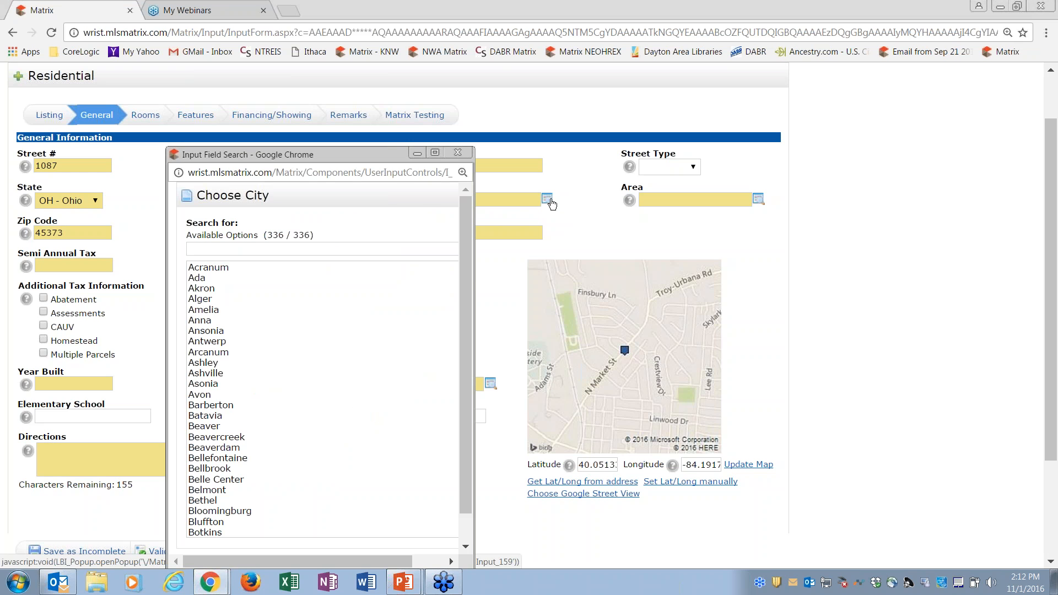
left_click(457, 153)
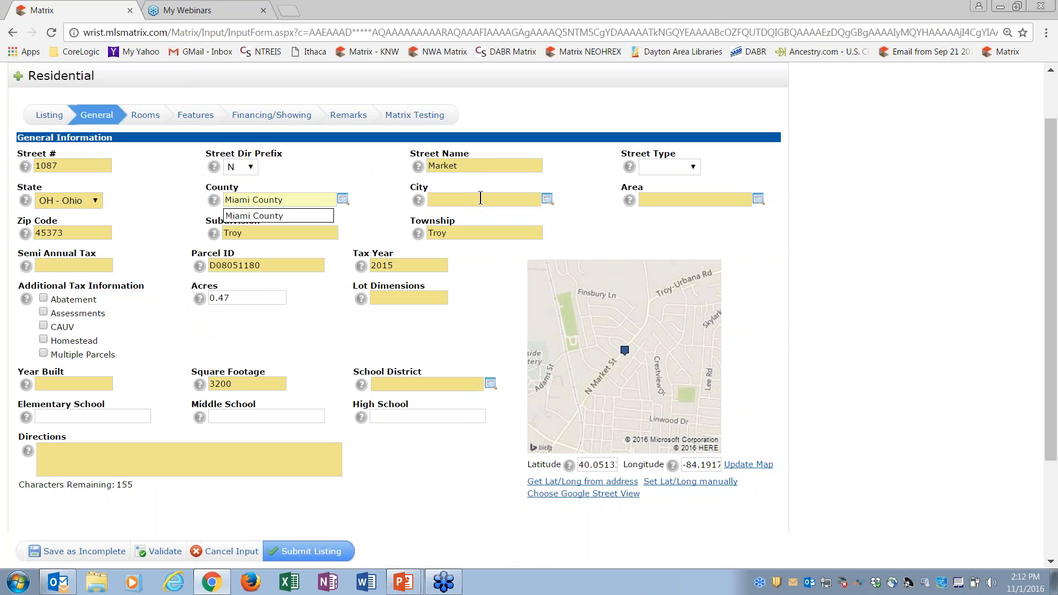
left_click(457, 200)
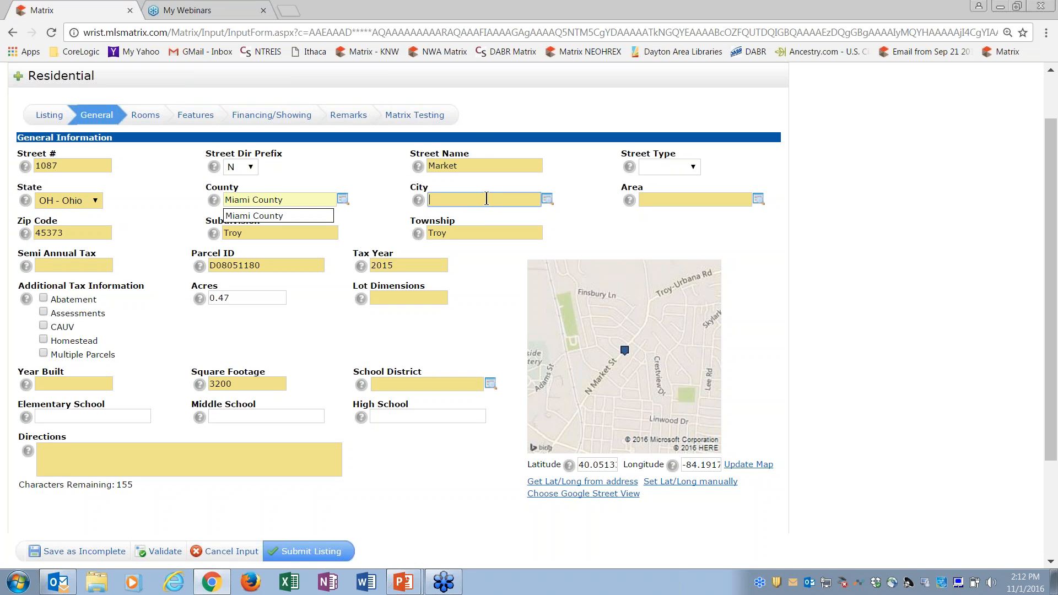
type("tro")
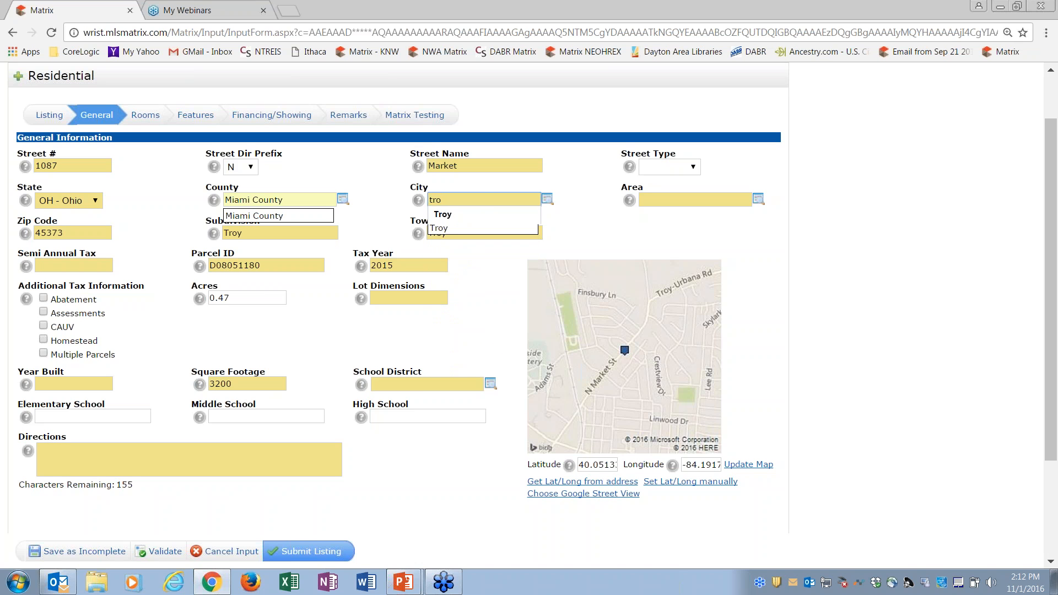
left_click(448, 229)
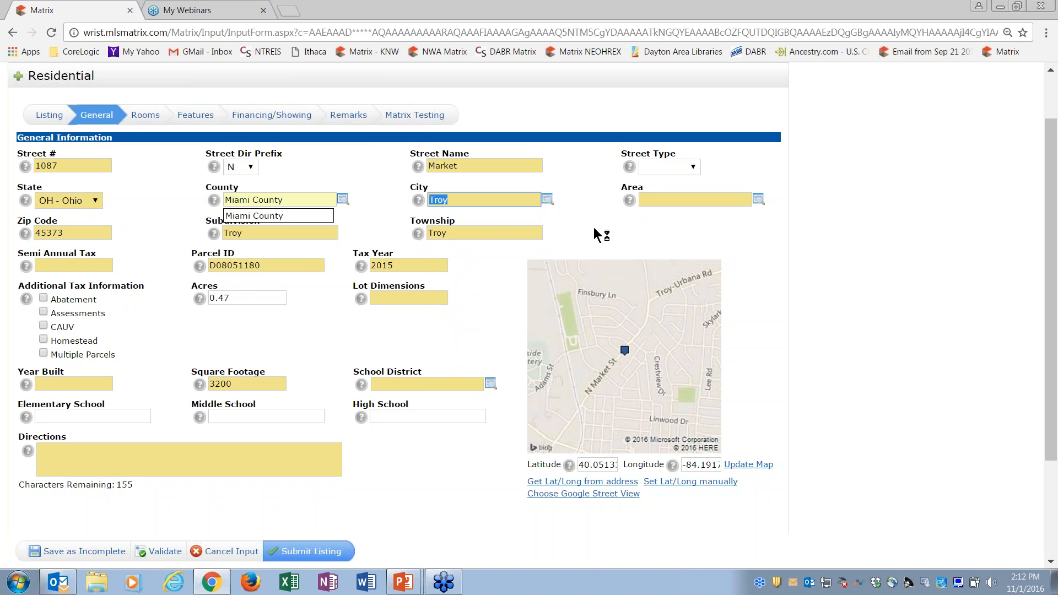
Step: Try to find area 701 in the Area lookup, and close the lookup without choosing an area
left_click(758, 199)
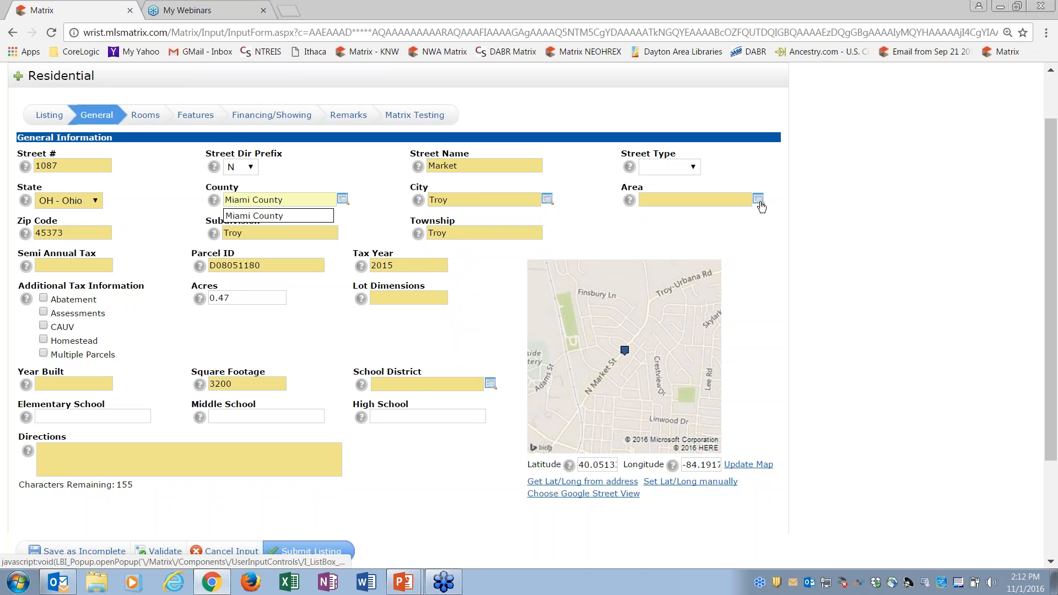
left_click(298, 251)
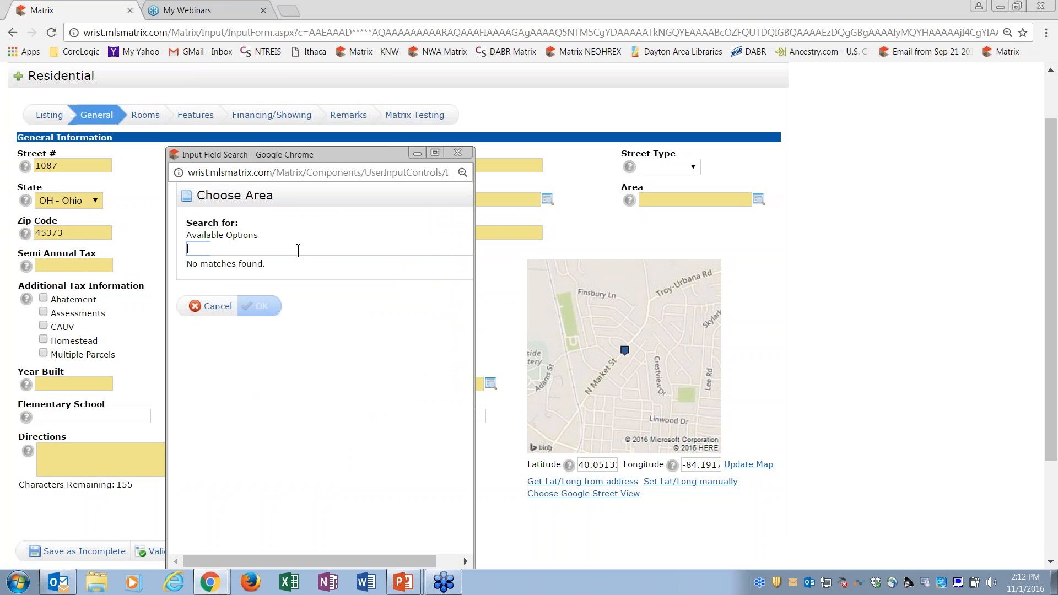
type("701")
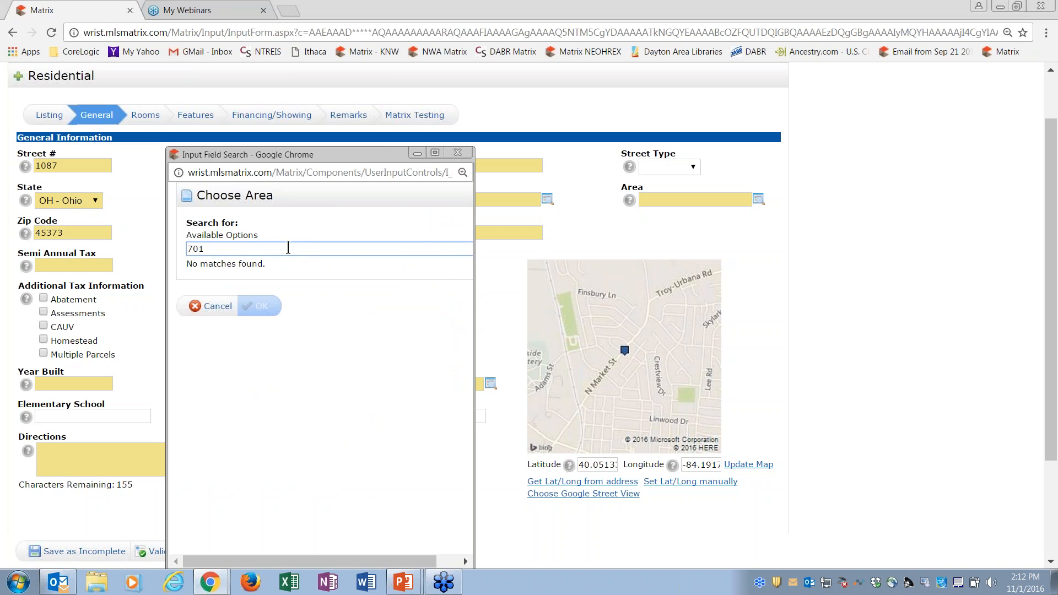
left_click(458, 153)
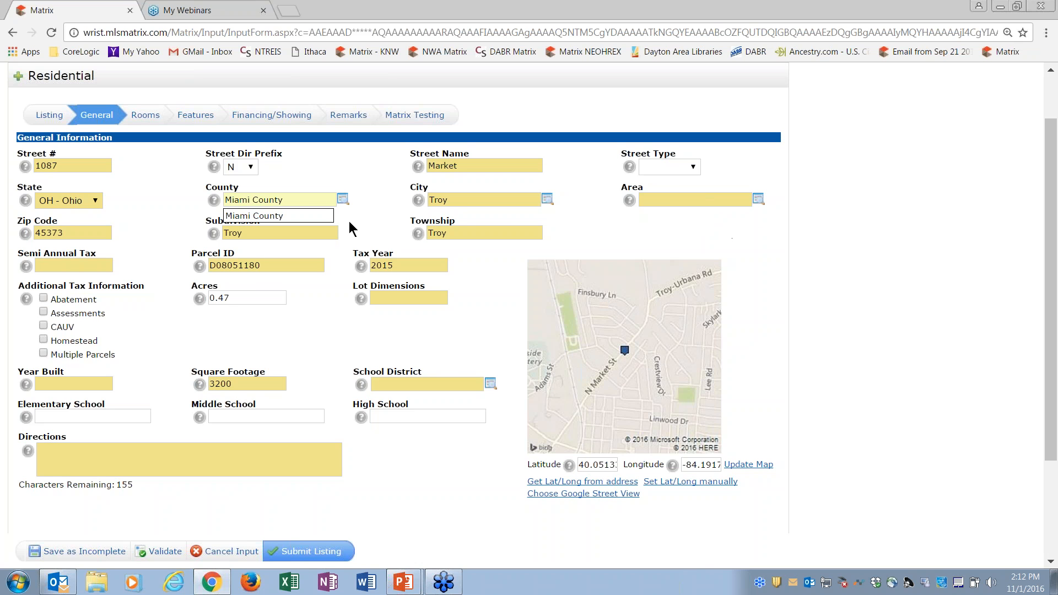
Step: Reselect Miami County as the county and place the cursor in the Semi Annual Tax field
left_click(271, 216)
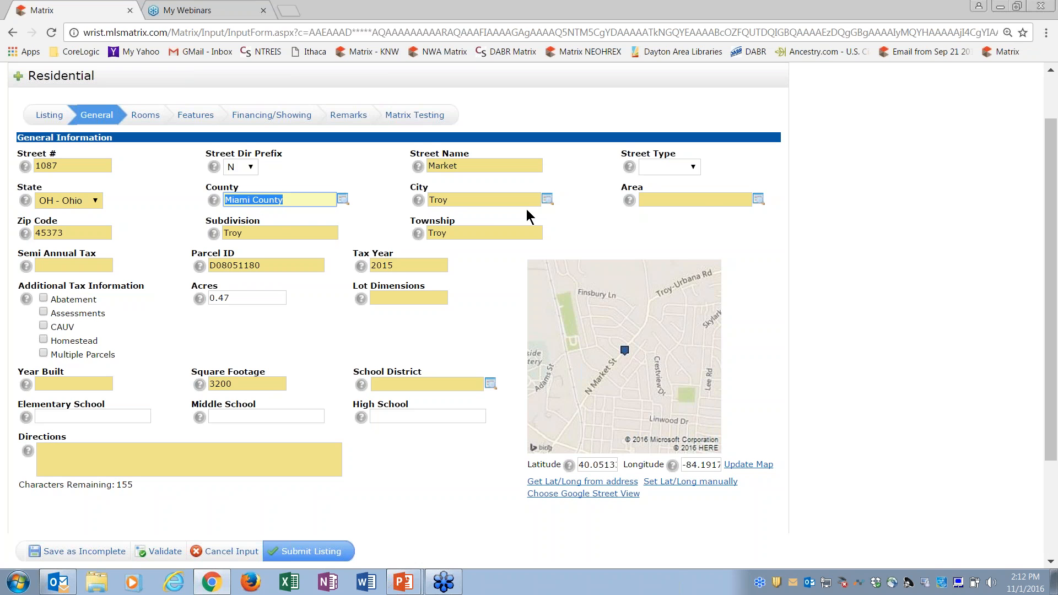
left_click(55, 265)
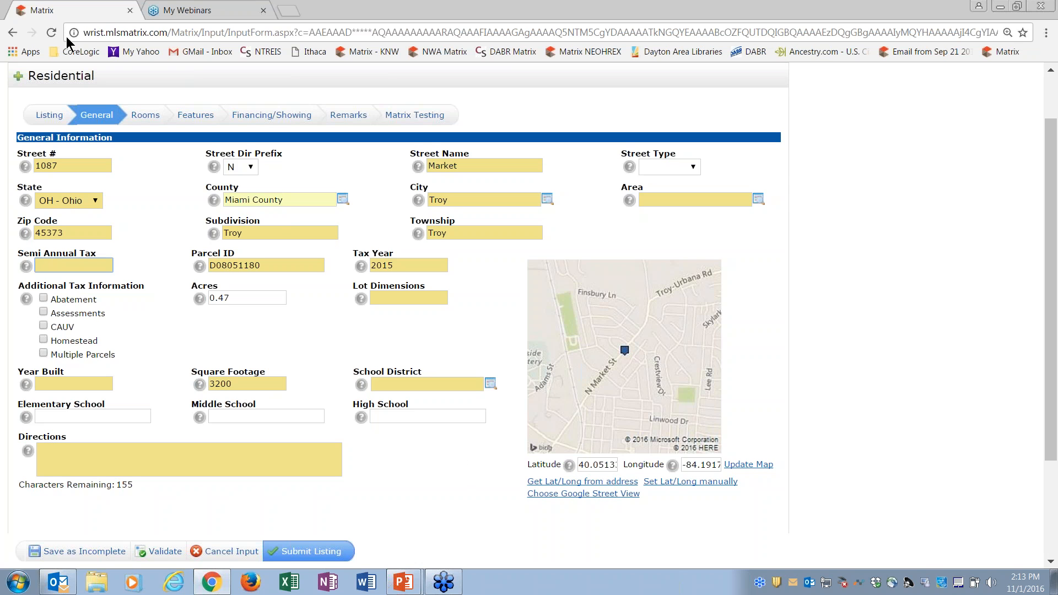
Step: In the Rooms section, set the first room to Entrance on the First Floor
left_click(144, 117)
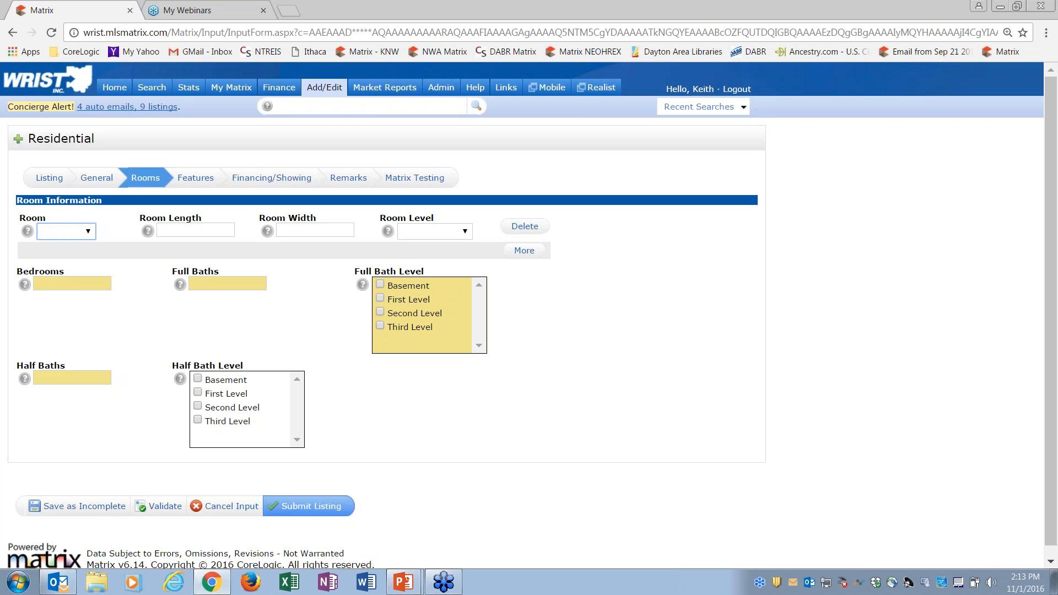
left_click(88, 232)
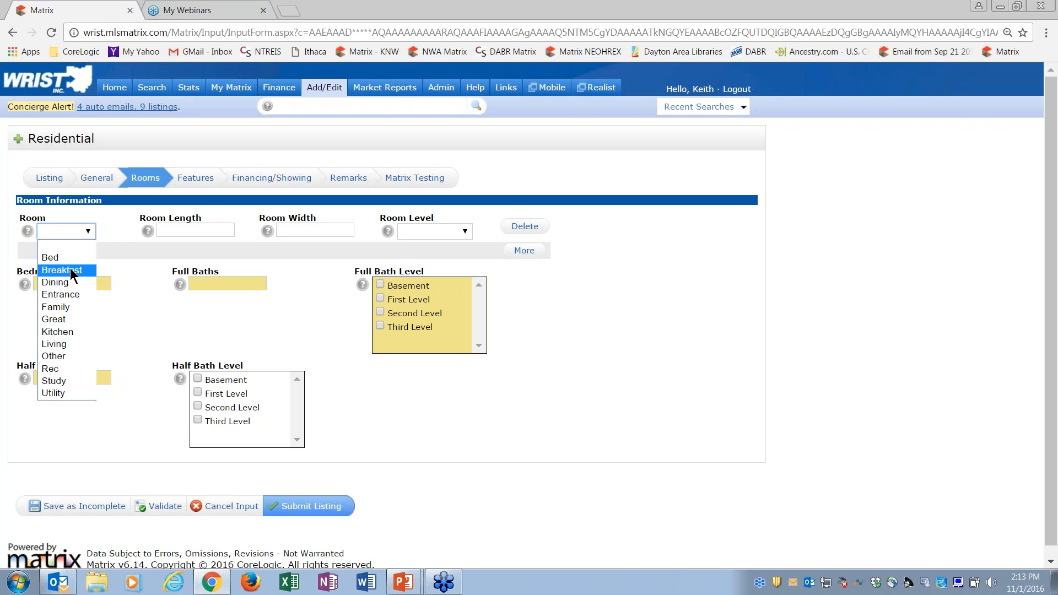
left_click(70, 294)
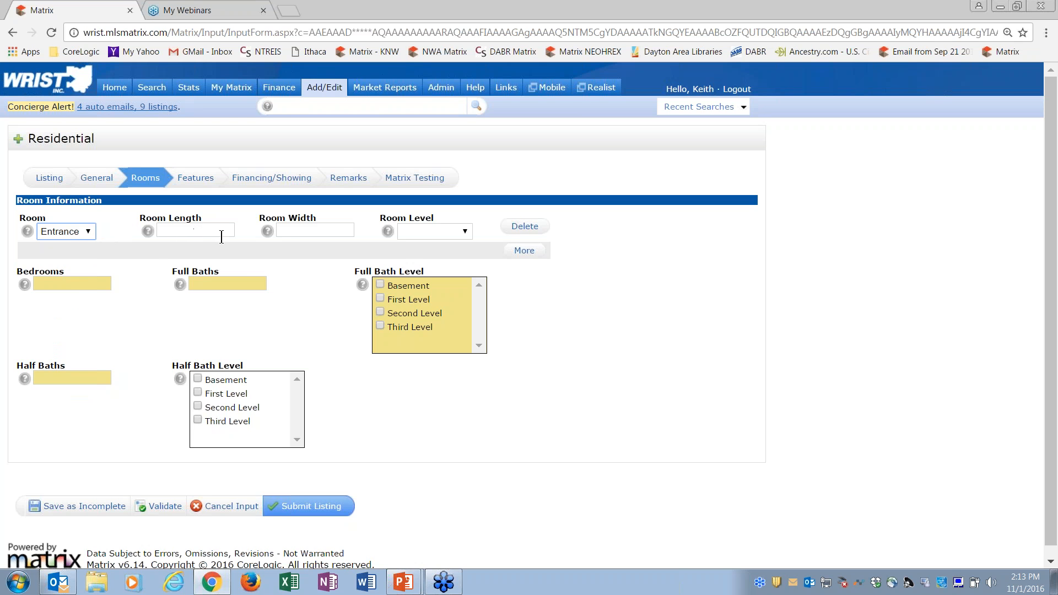
left_click(427, 236)
left_click(429, 272)
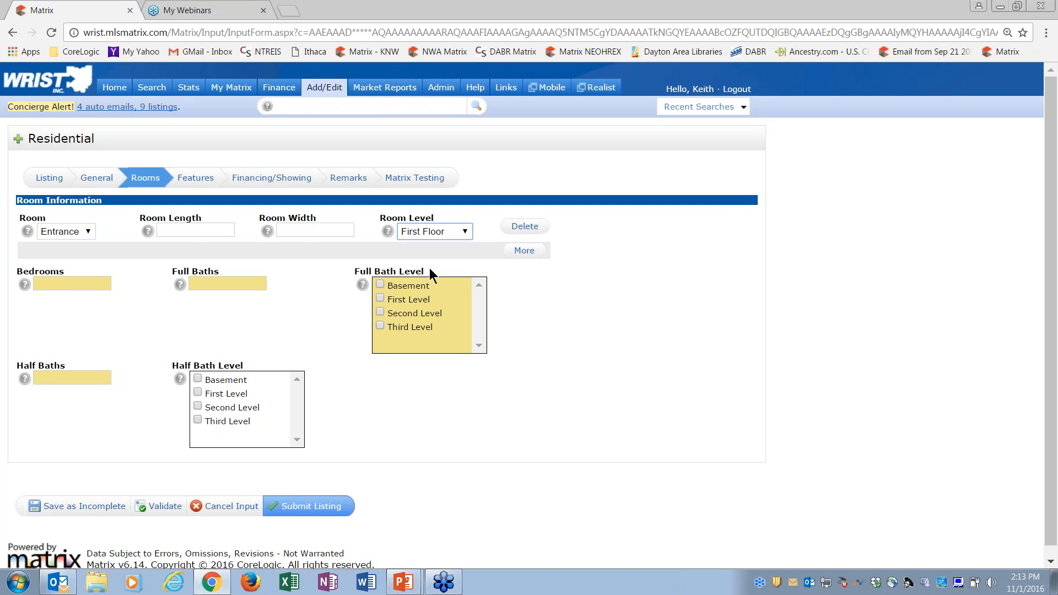
Step: Add a second room row and set it to Living on the First Floor
left_click(523, 253)
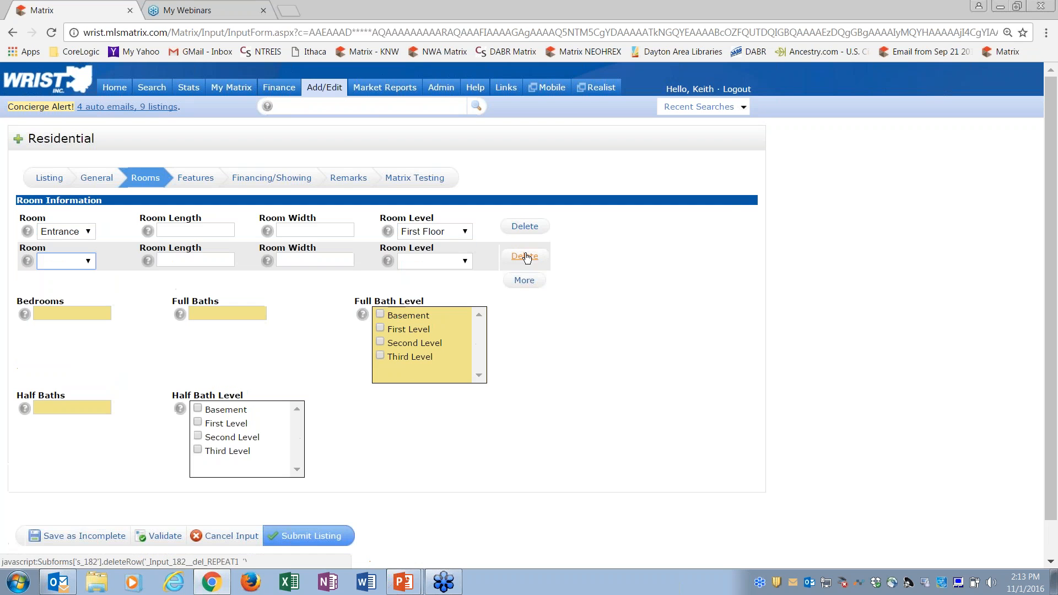
left_click(87, 261)
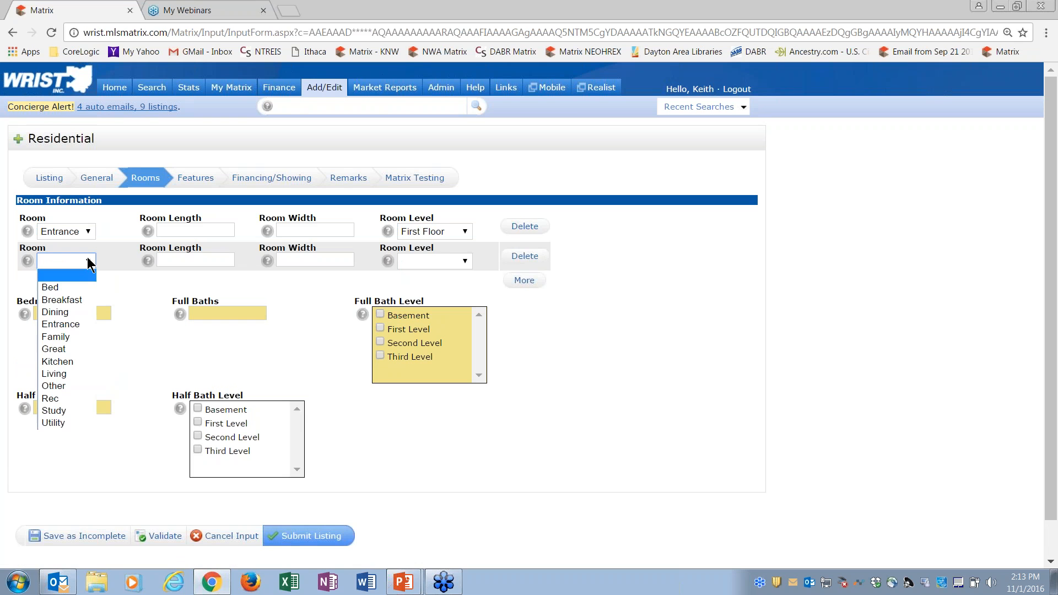
left_click(75, 375)
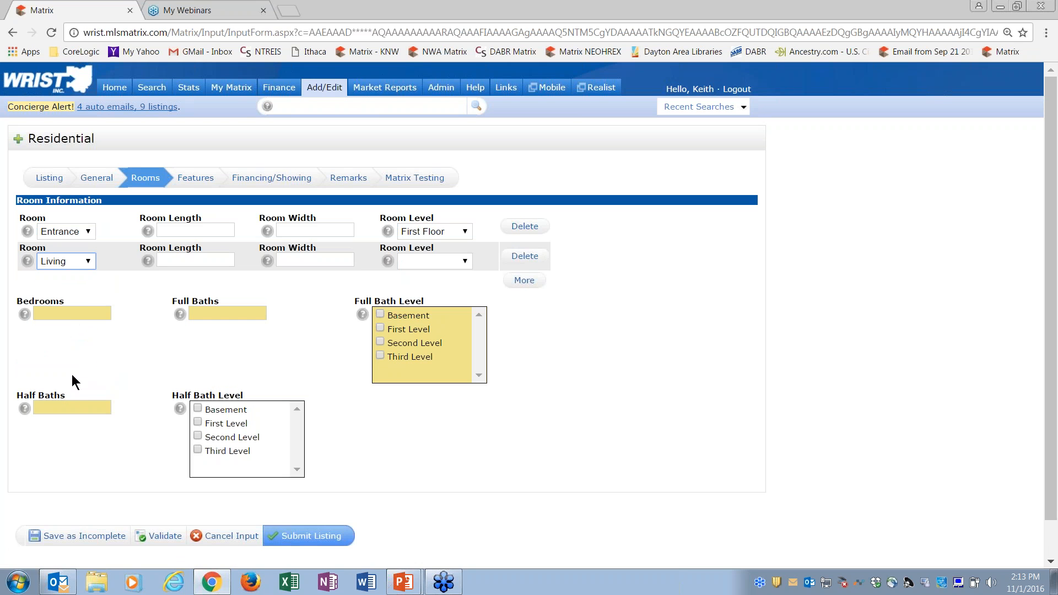
left_click(434, 263)
left_click(433, 301)
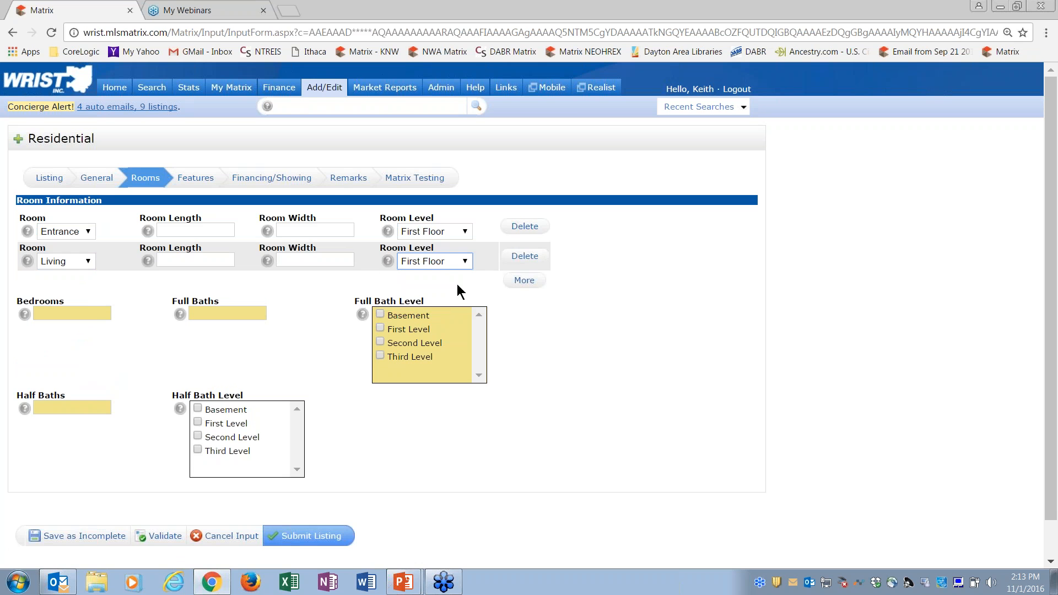
Step: Add a third room row set to Bed, and validate the listing
left_click(524, 281)
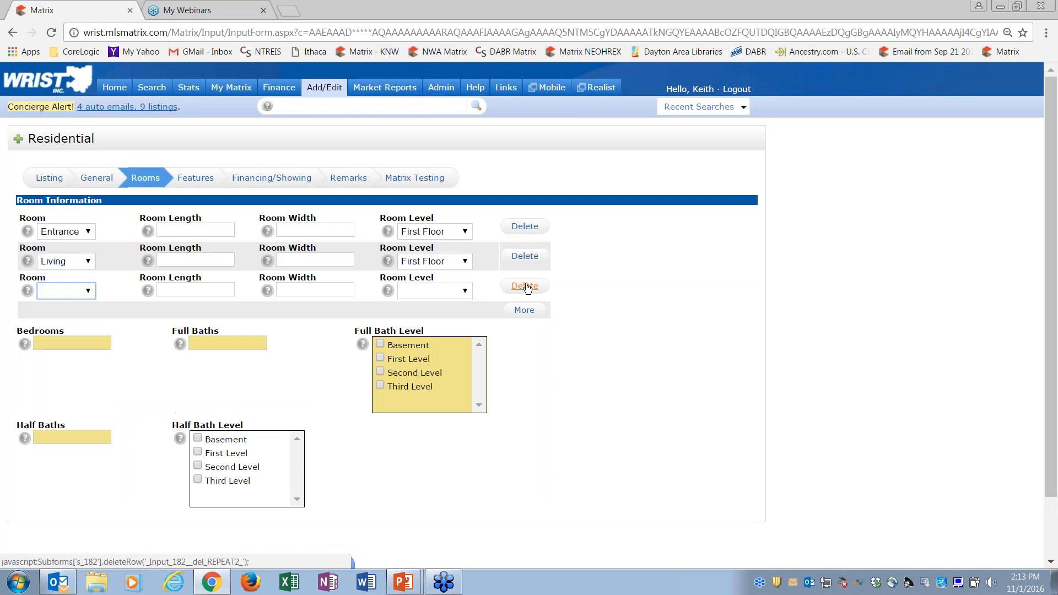
left_click(82, 292)
left_click(72, 315)
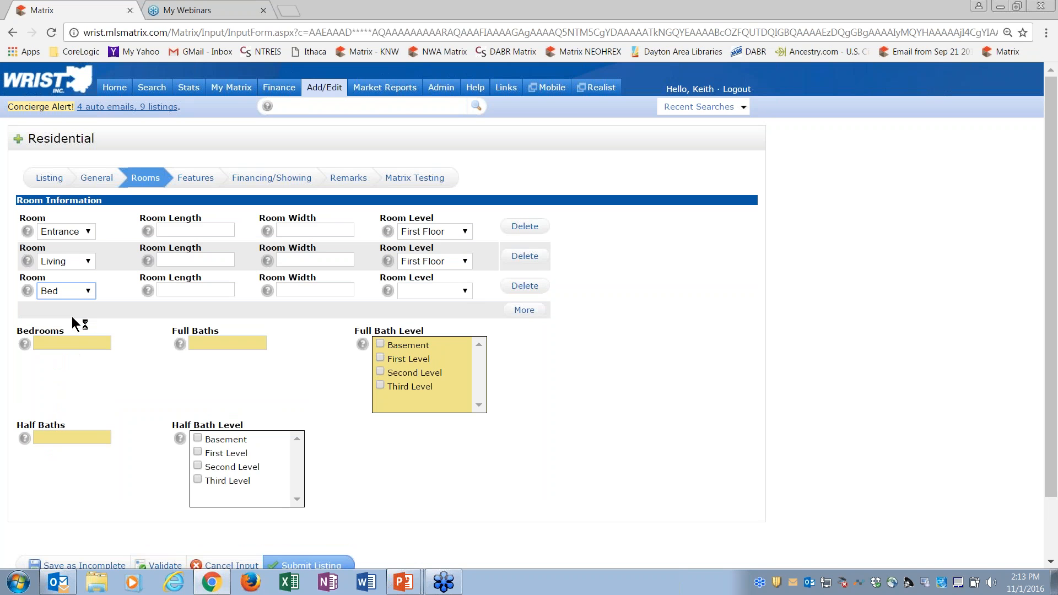
left_click_drag(1050, 177, 1055, 206)
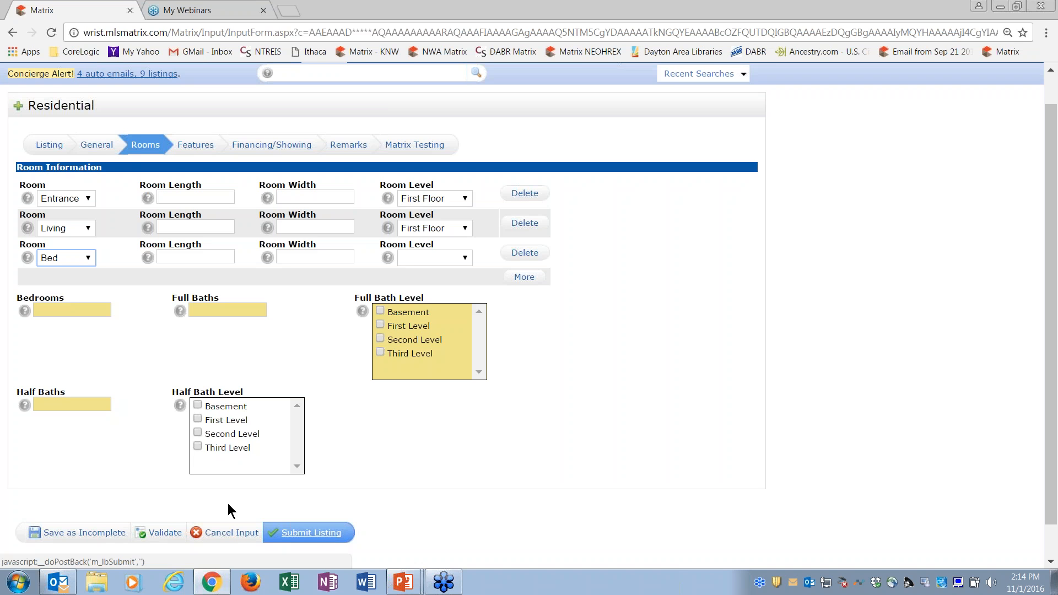
left_click(165, 532)
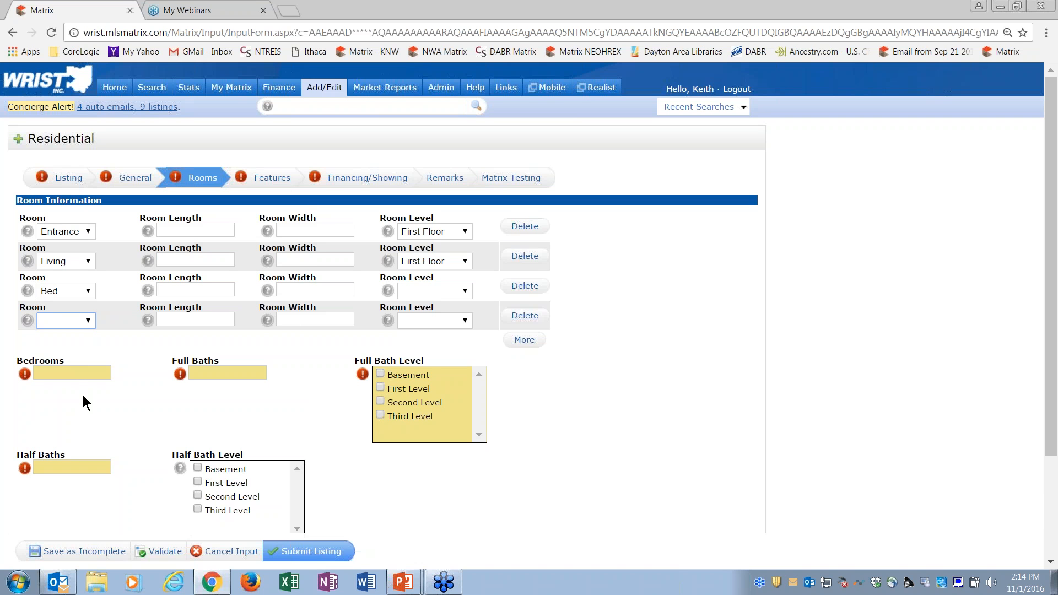
Step: Enter 3 bedrooms, 2 full baths with First Level as their level, and 1 half bath, and validate the listing again
left_click(61, 374)
type("3")
key("Tab")
type("2")
key("Tab")
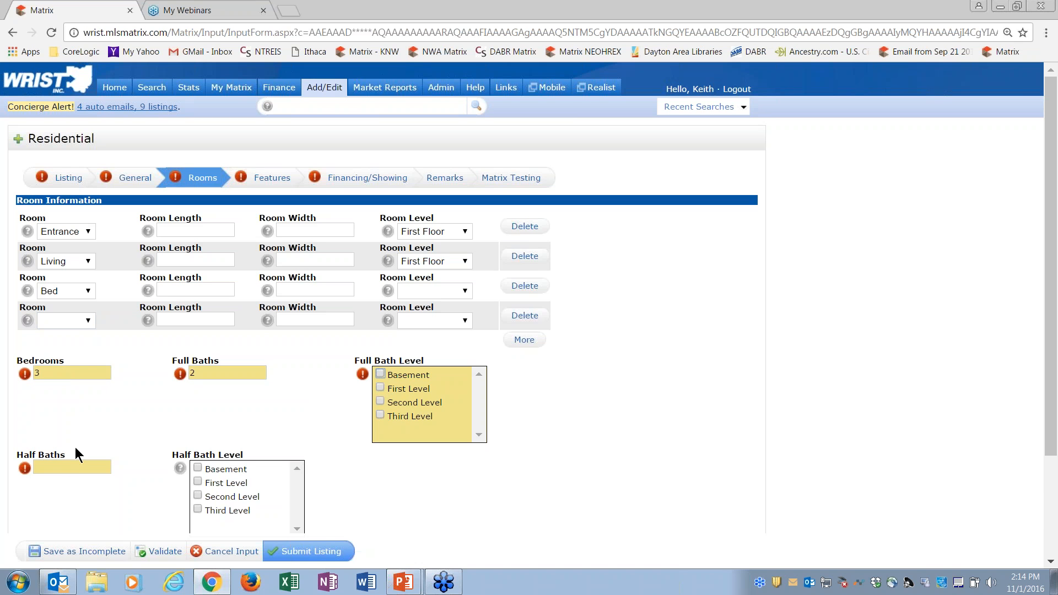
left_click(67, 468)
type("1")
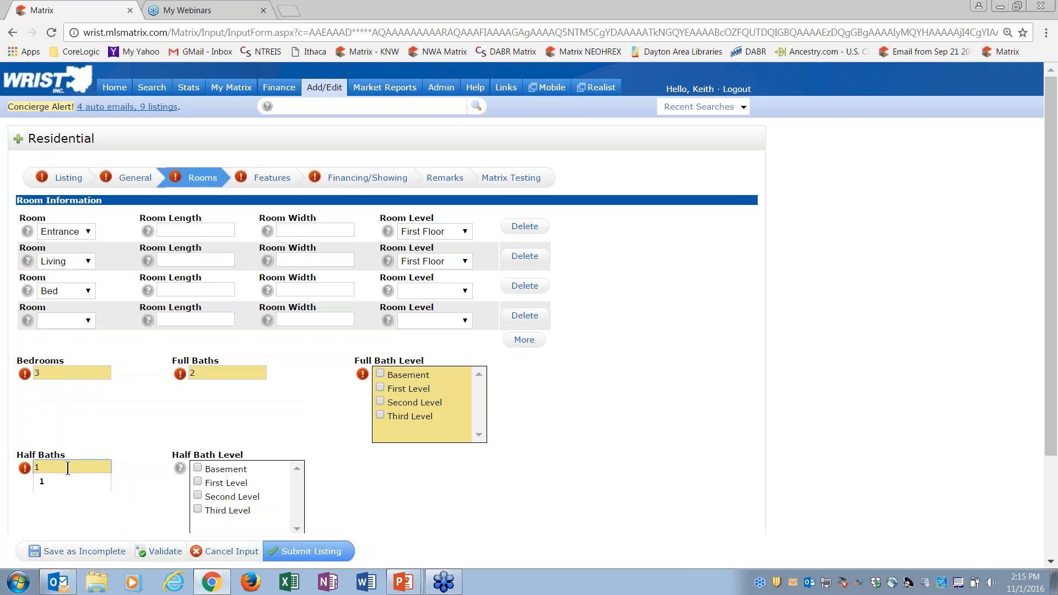
left_click(380, 388)
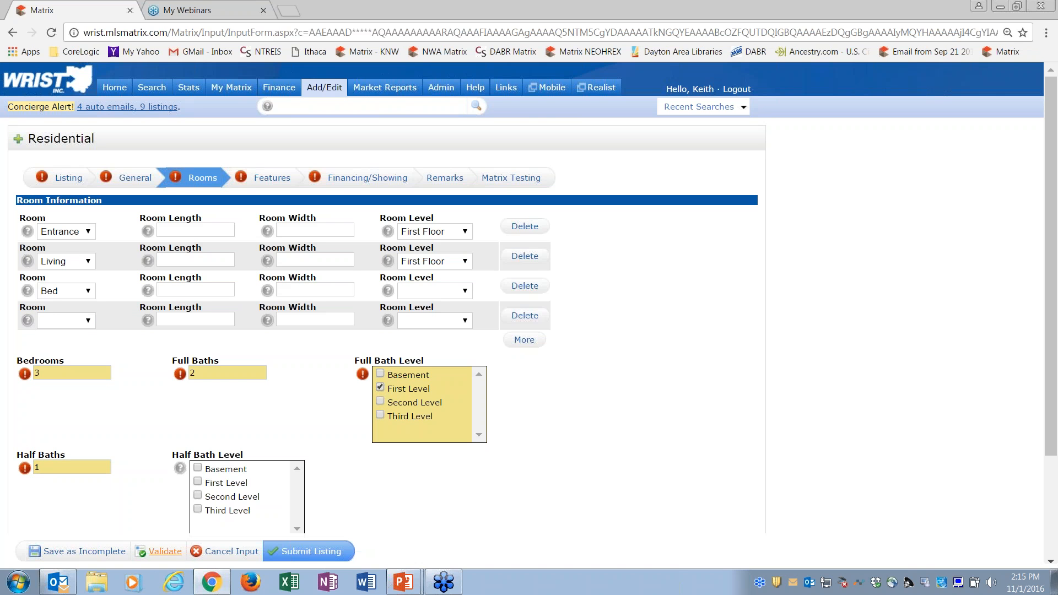
left_click(165, 552)
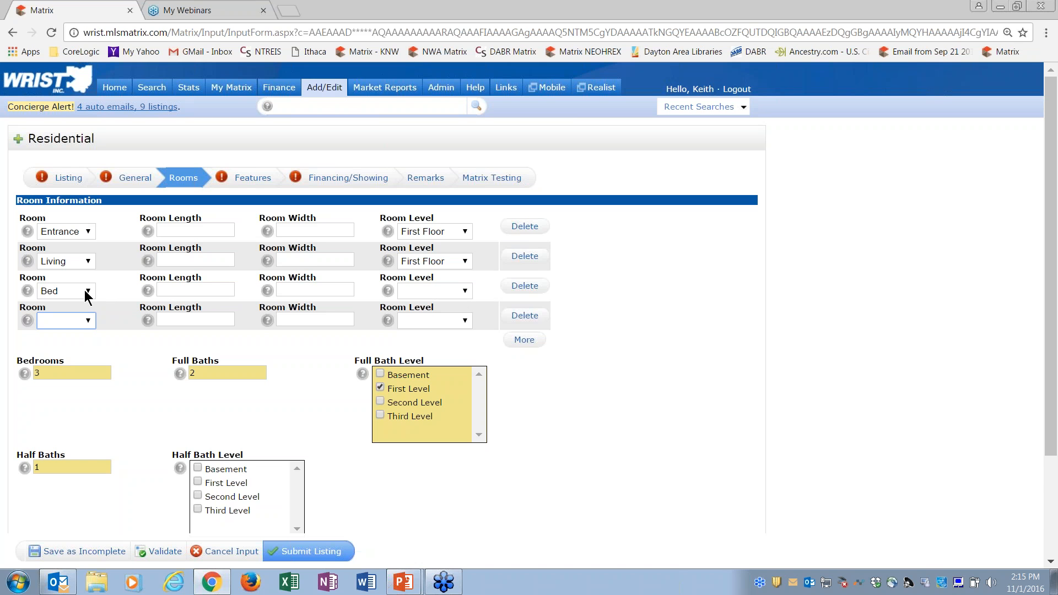
Step: Set the Bed room's level to First Floor and fill the blank fourth row as another Bed on the First Floor
left_click(467, 293)
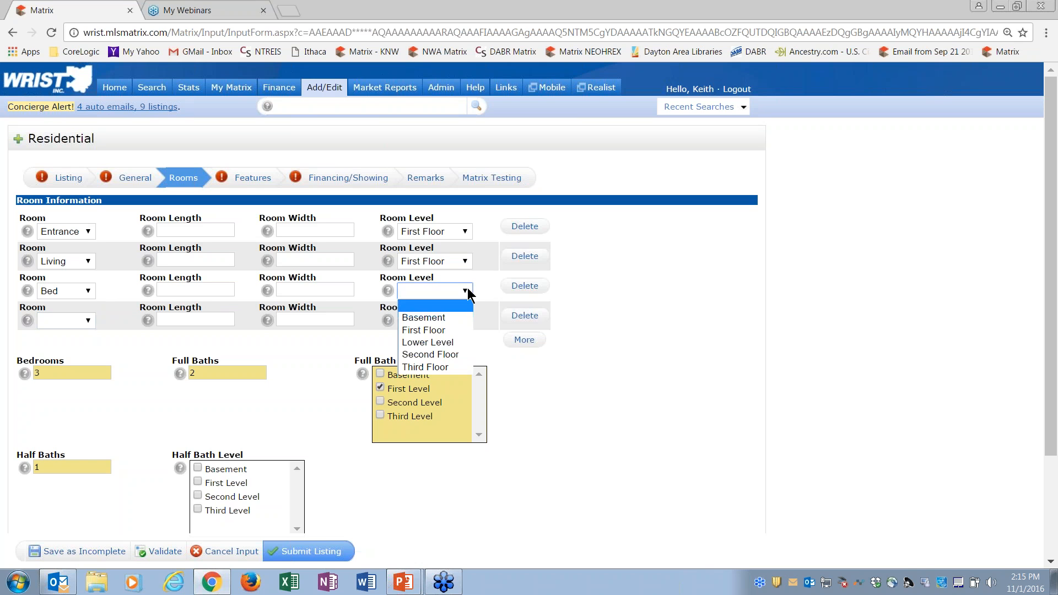
left_click(440, 331)
left_click(574, 326)
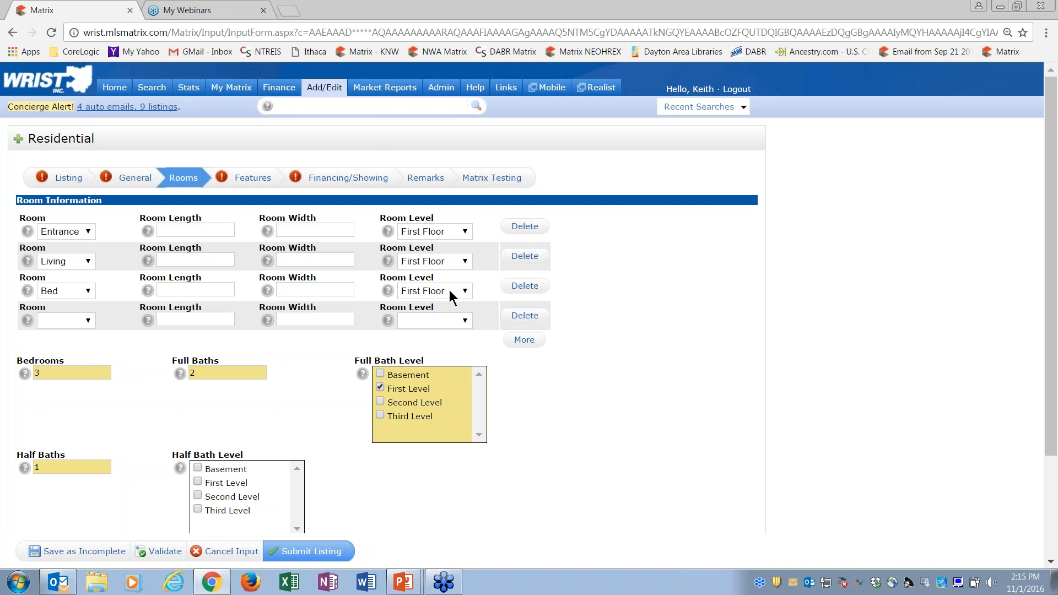
left_click(89, 325)
left_click(74, 348)
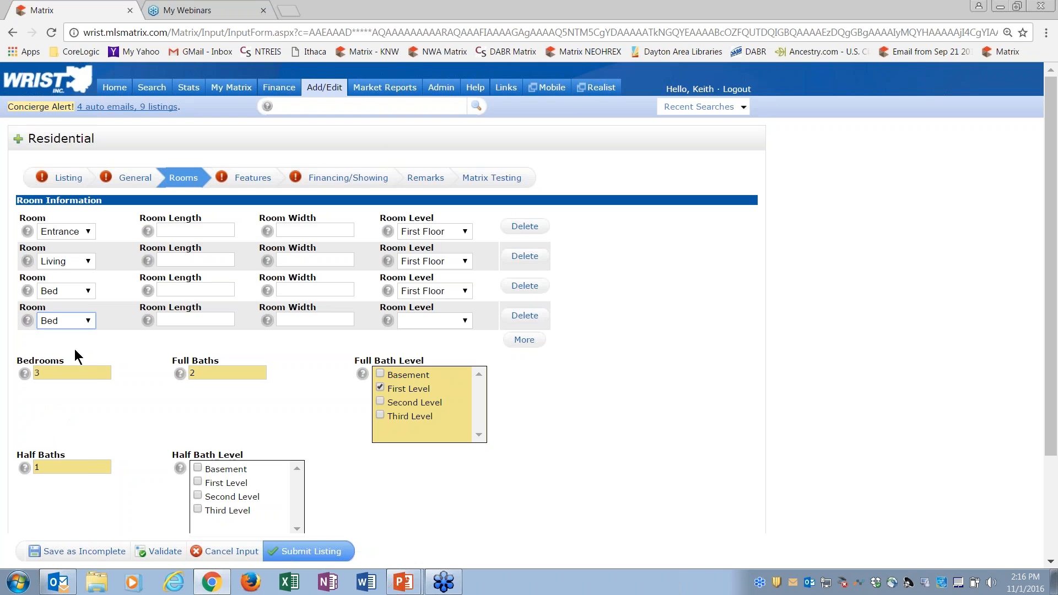
left_click(465, 322)
left_click(449, 360)
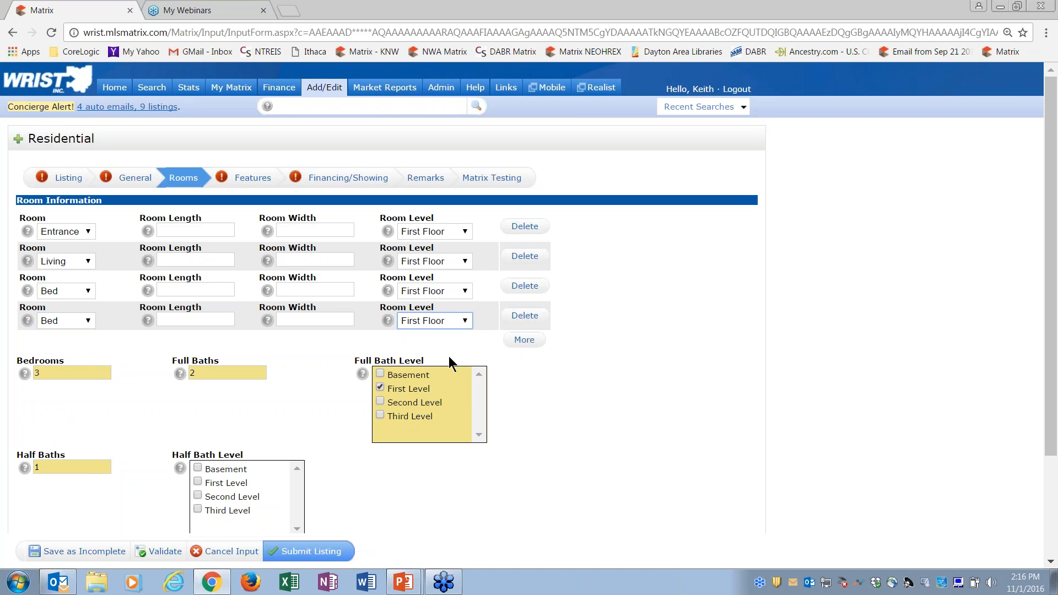
Step: Add a fifth room row and set it to Dining on the First Floor
left_click(531, 345)
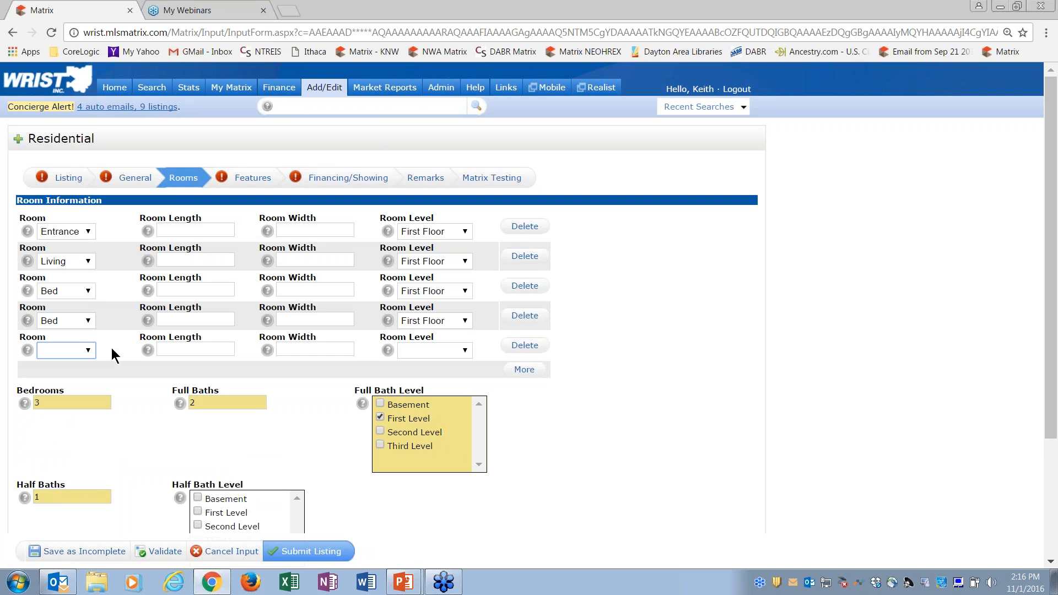
left_click(88, 352)
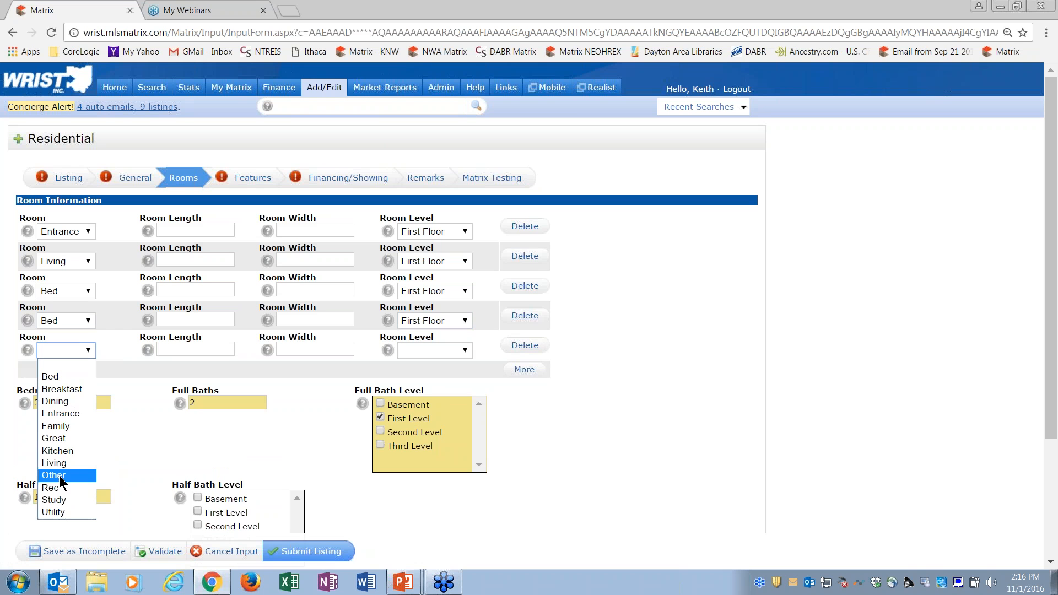
left_click(55, 401)
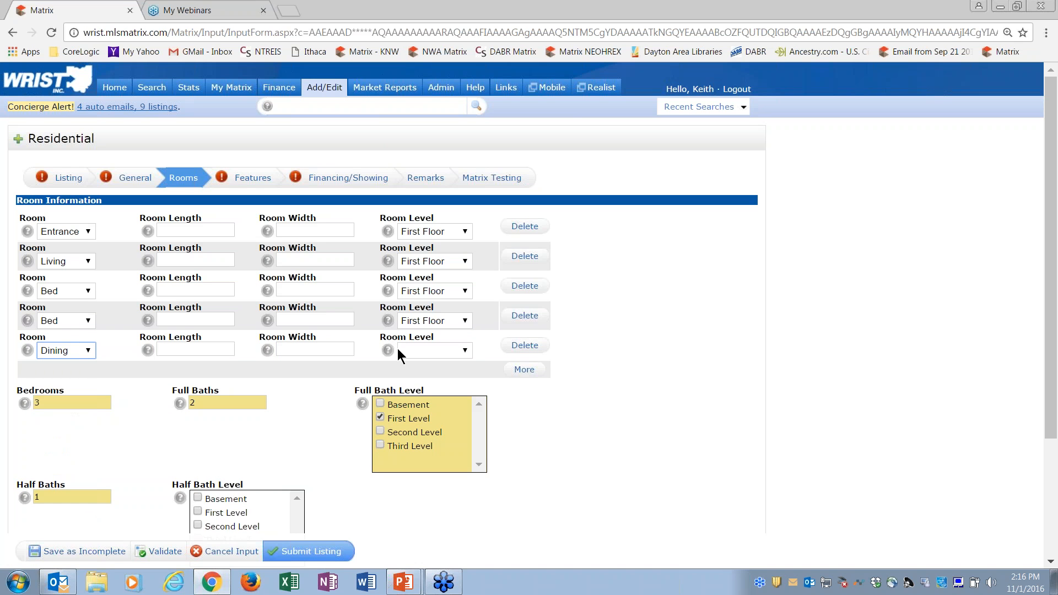
left_click(466, 352)
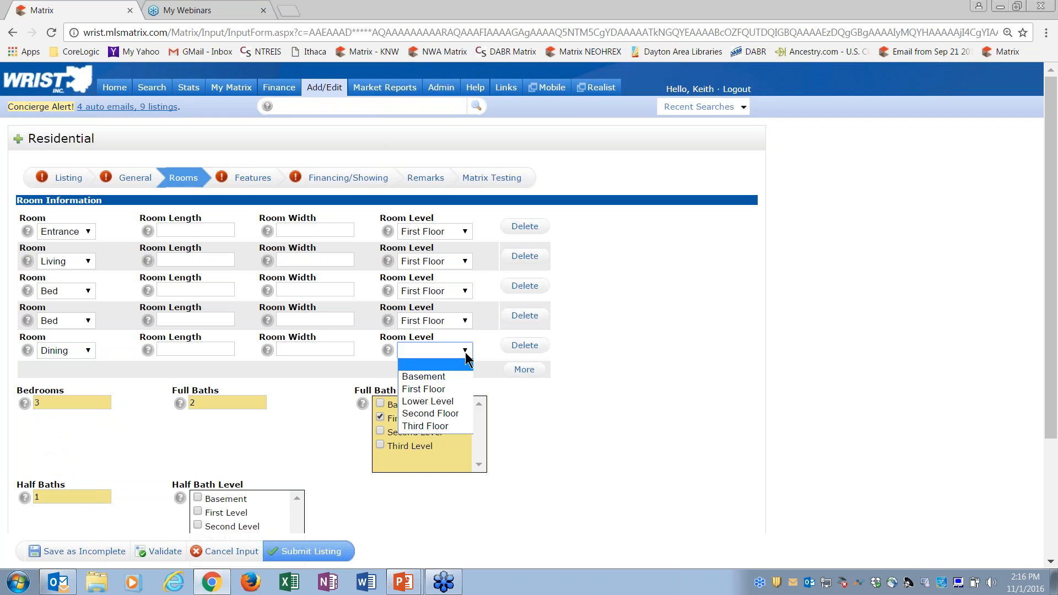
left_click(444, 390)
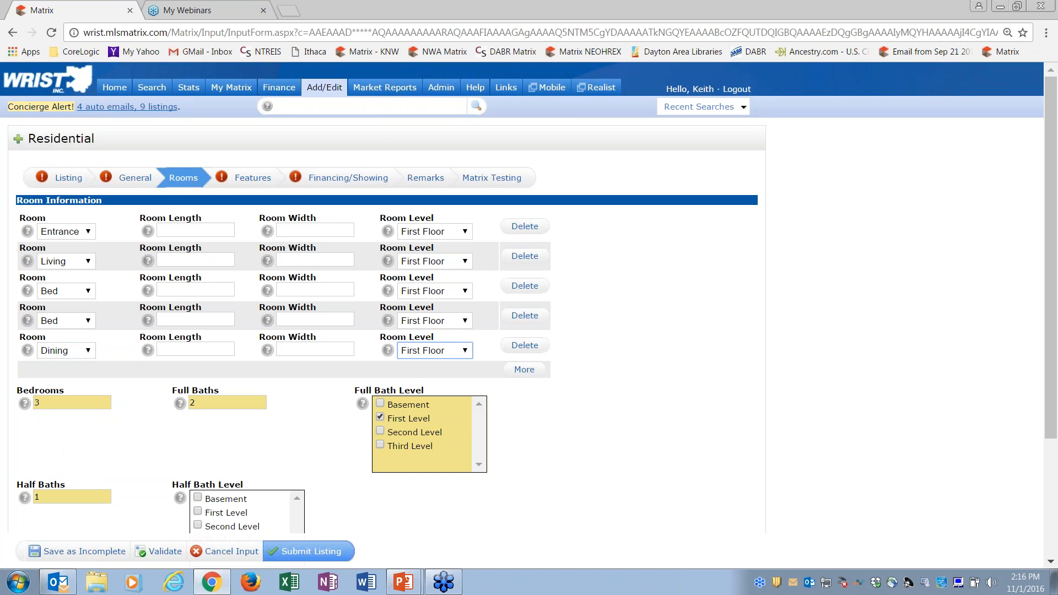
left_click(710, 449)
Step: Change the number of half baths to 2
left_click(87, 496)
key("BackSpace")
type("2")
left_click(143, 447)
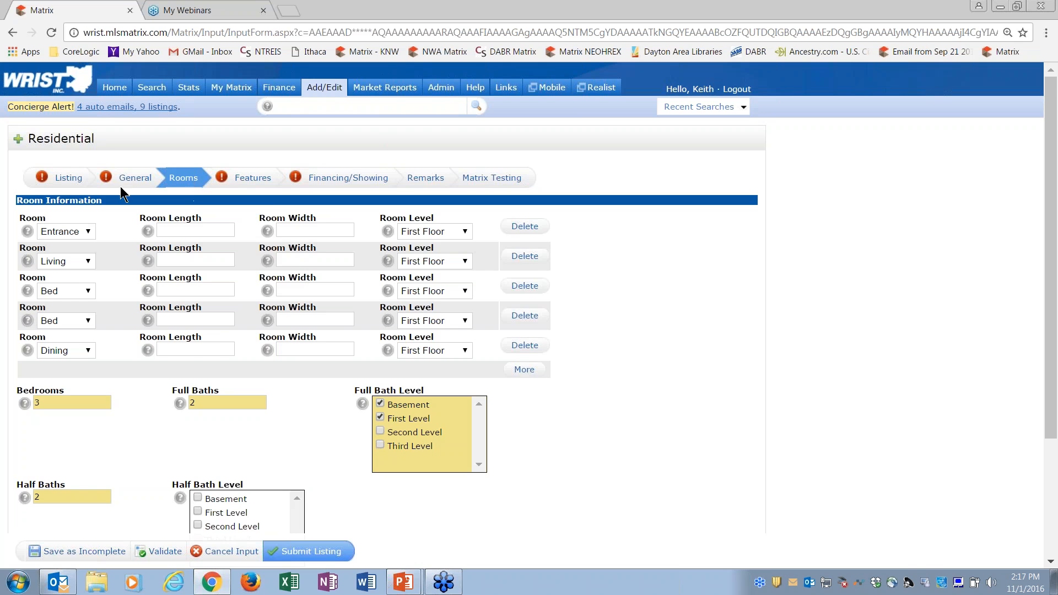
Step: In the General section, enter 1987 as the year built and validate the listing
left_click(135, 178)
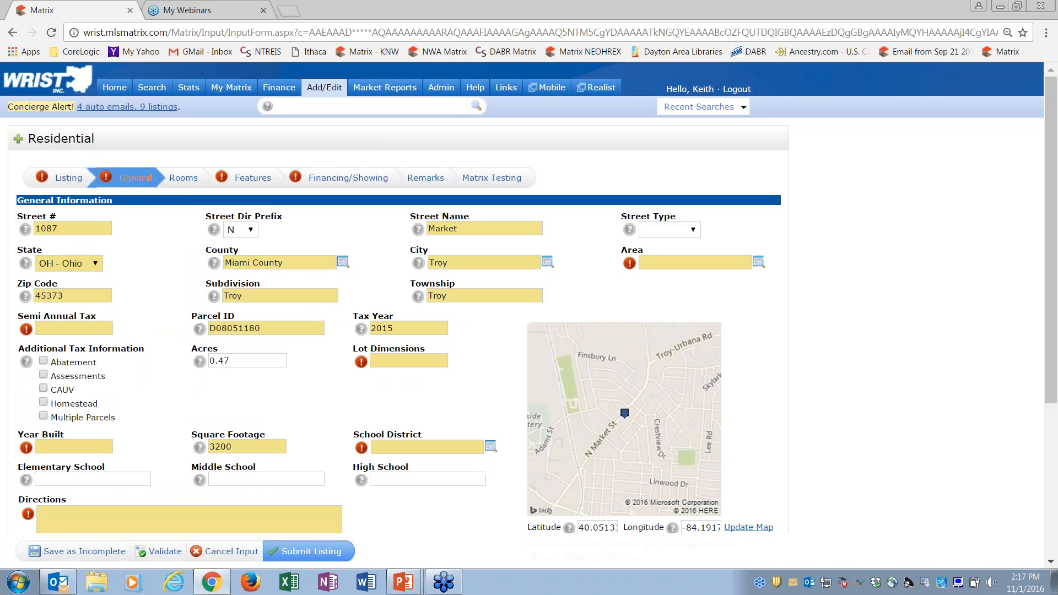
left_click(56, 446)
type("1")
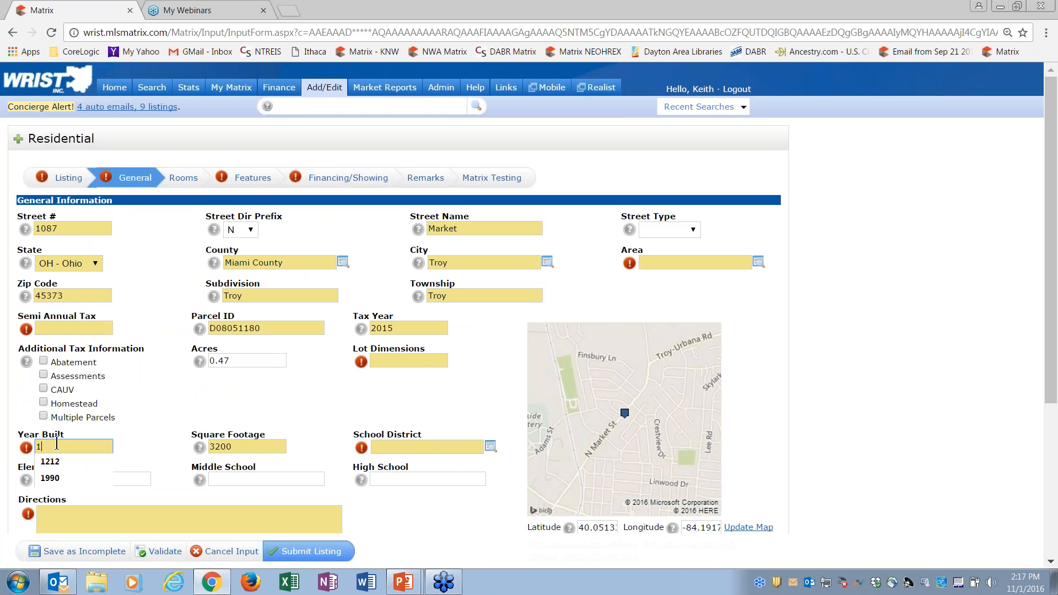
type("987")
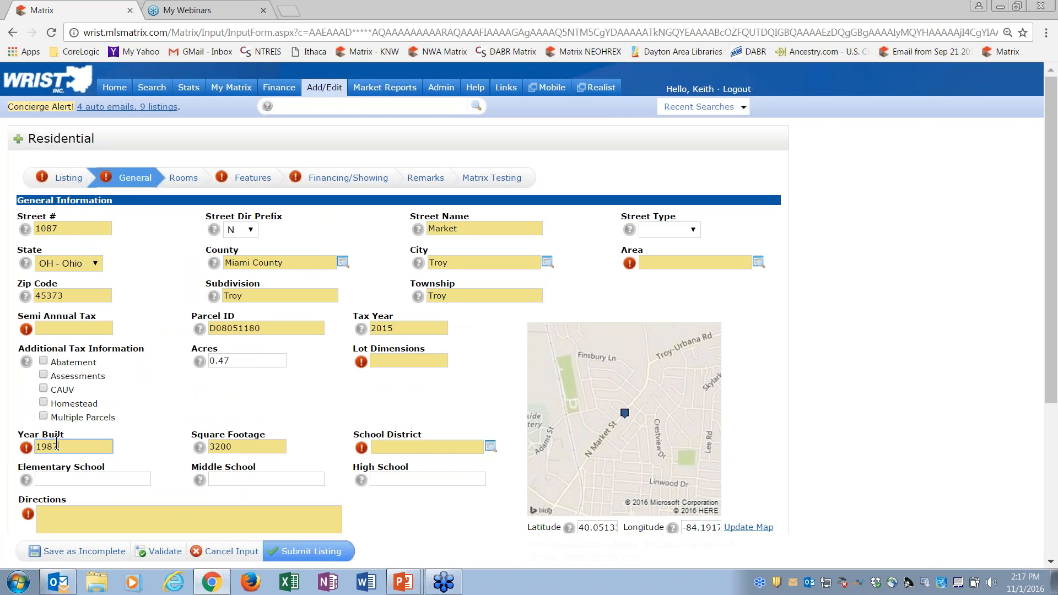
left_click(160, 551)
Step: Try entering the square footage with decimals as 3200.00, and validate the listing
left_click(216, 450)
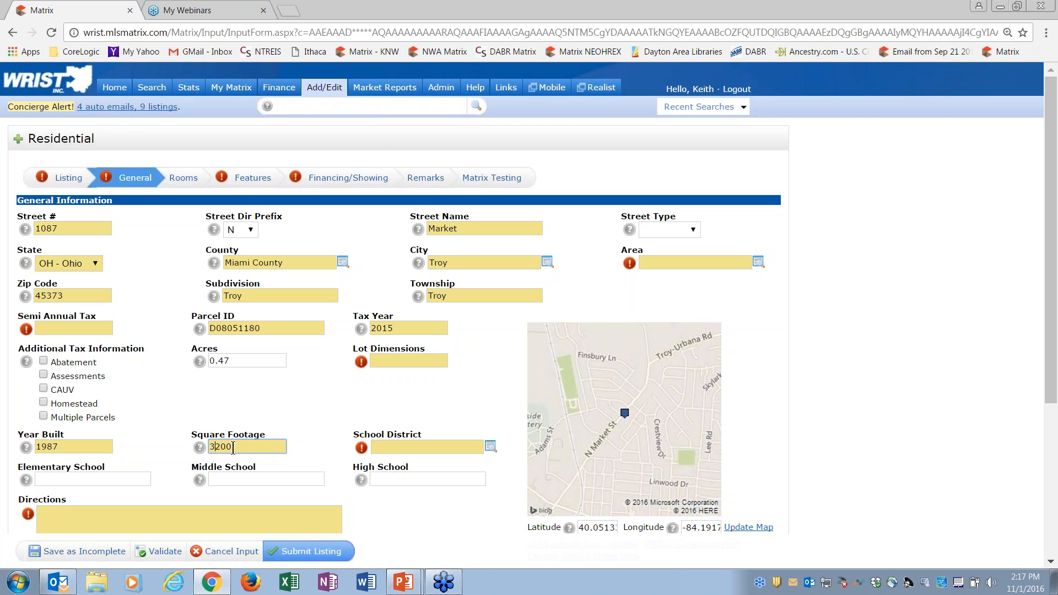
left_click(245, 447)
type(".00")
left_click(158, 550)
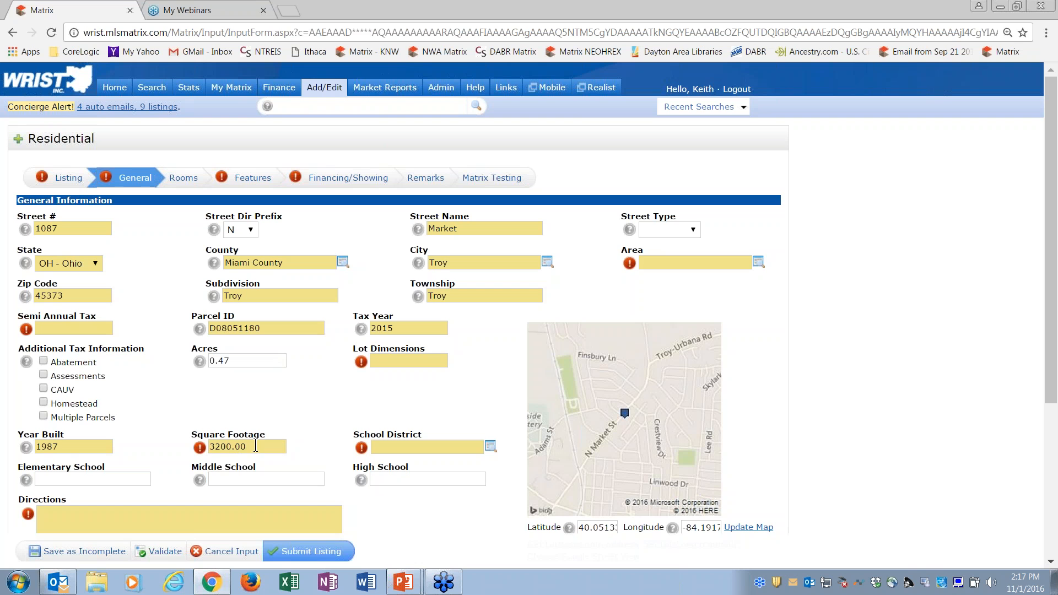
Step: Remove the decimals from the square footage so it reads 3200, and validate the listing
left_click(260, 446)
key("BackSpace")
key("BackSpace")
key("BackSpace")
left_click(299, 392)
left_click(163, 552)
Step: In Features, check Building Restrictions, Crop Right, Pasture, 2 Car Garage, Attached Garage, Gas Heat, Electric Heat, 2 Story and Crawl Space
left_click(183, 177)
left_click(253, 177)
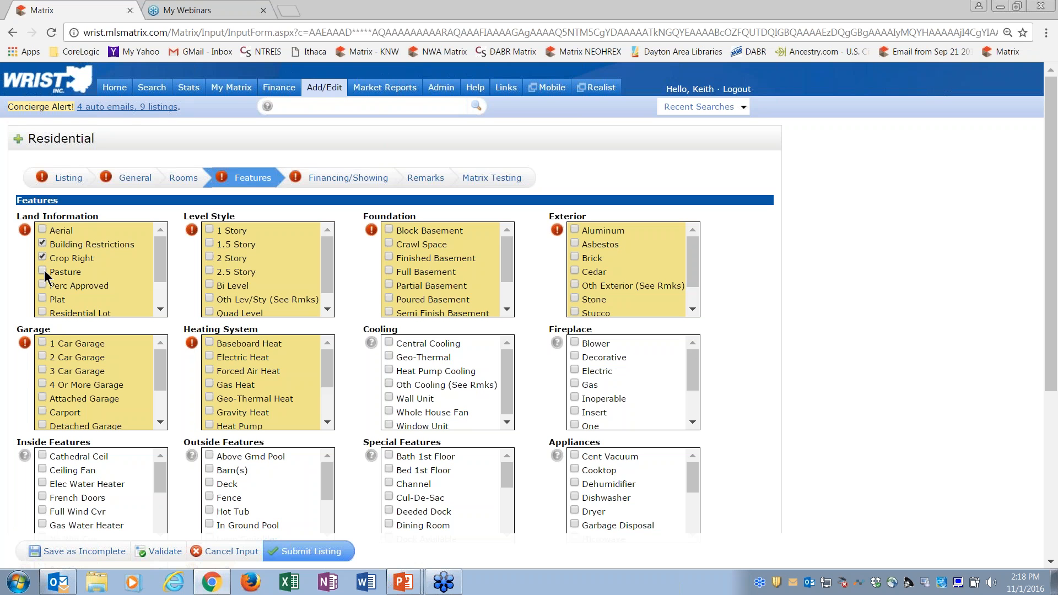
left_click(42, 398)
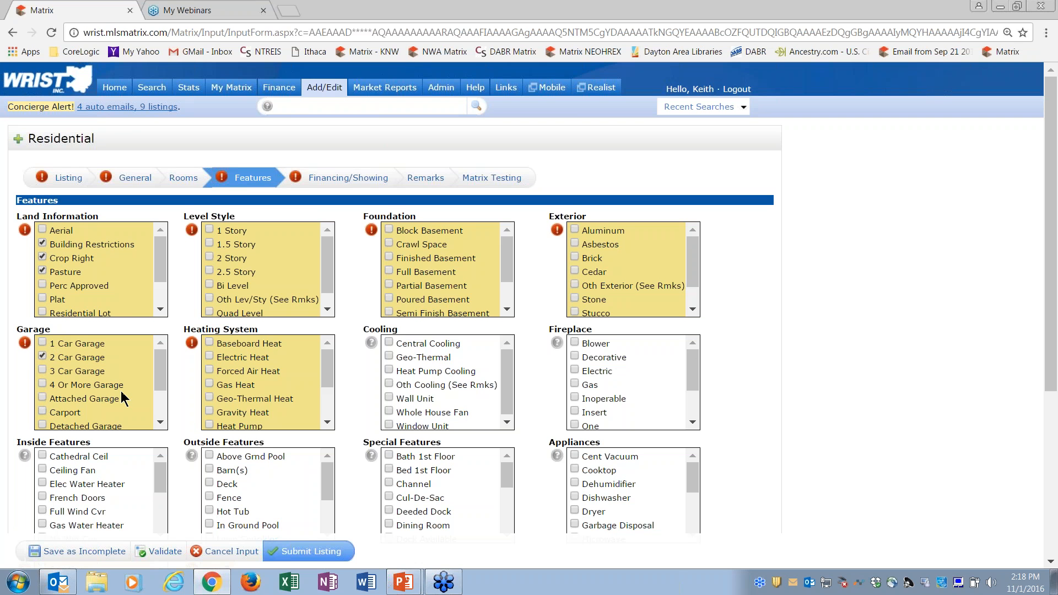
left_click(212, 383)
left_click(210, 357)
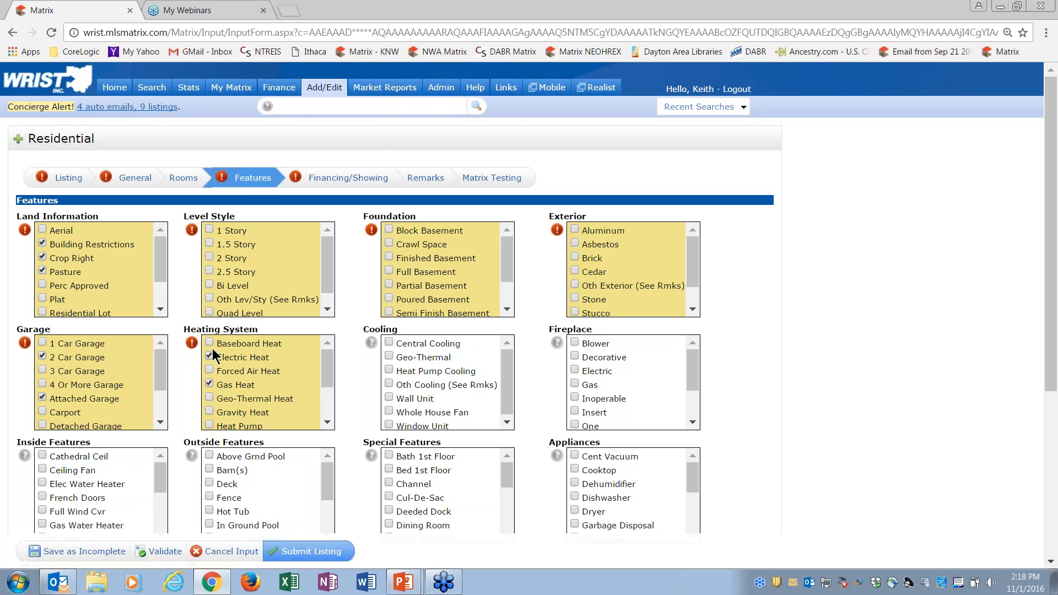
left_click(212, 259)
left_click(389, 244)
Step: Choose a value for Manufactured Homes, and open the Financing/Showing section
scroll(1049, 253, "down", 1)
scroll(1055, 310, "down", 2)
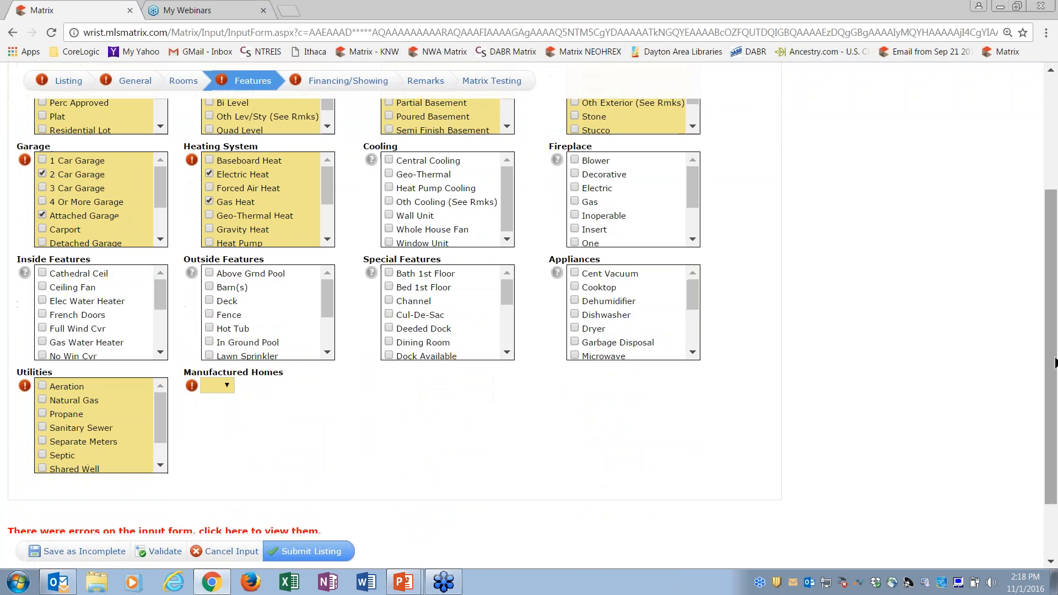
left_click(222, 388)
left_click(219, 424)
left_click_drag(1052, 247, 1047, 121)
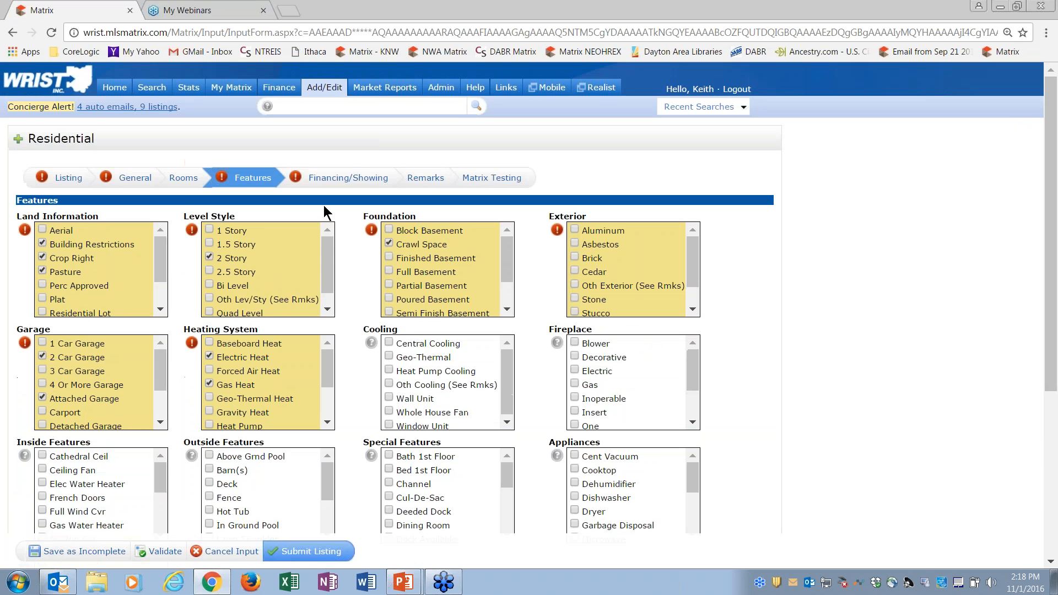
left_click(348, 178)
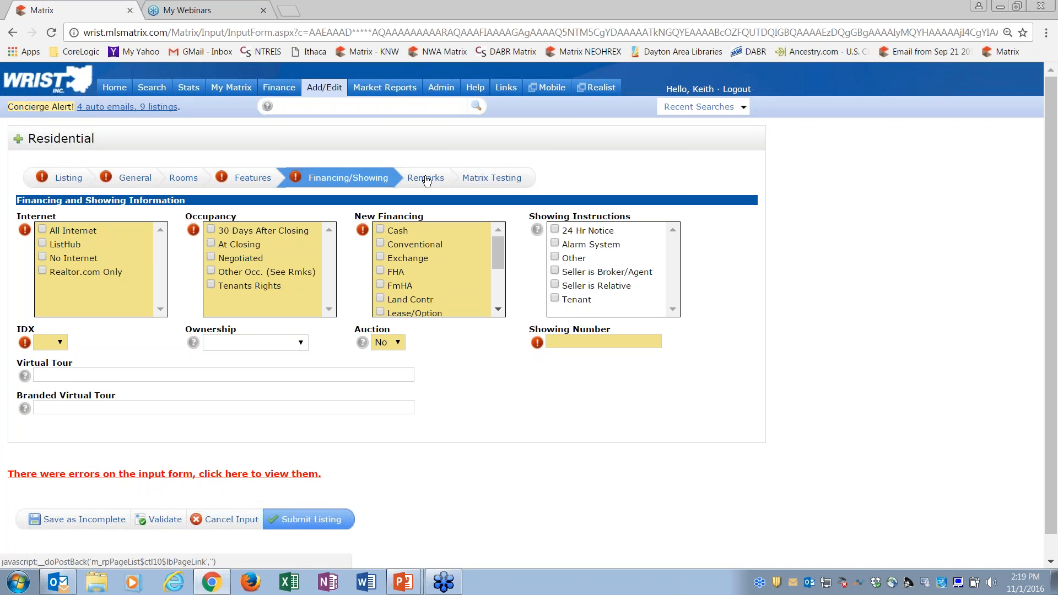
Step: Enter "this is a nice listing" in the Public Remarks with corrected spelling, and review the list of input form errors
left_click(426, 177)
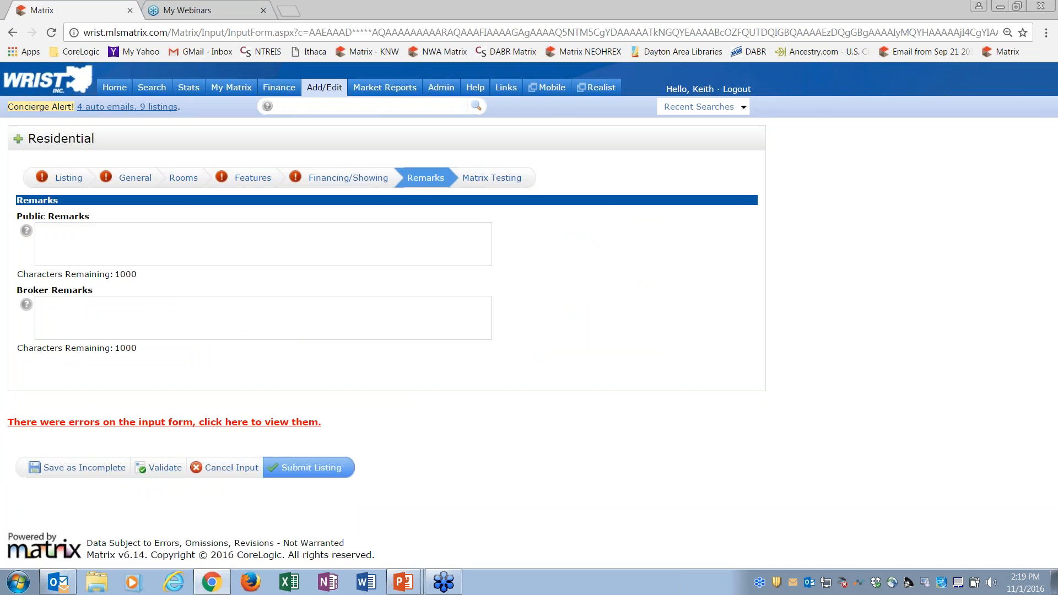
left_click(122, 239)
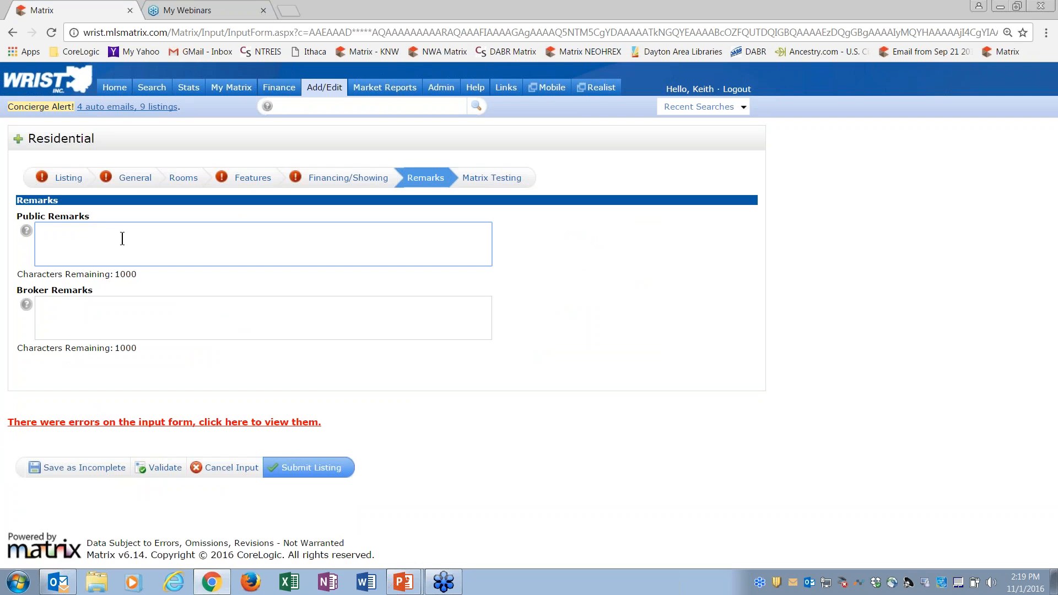
type("this is a nicce listing")
right_click(83, 232)
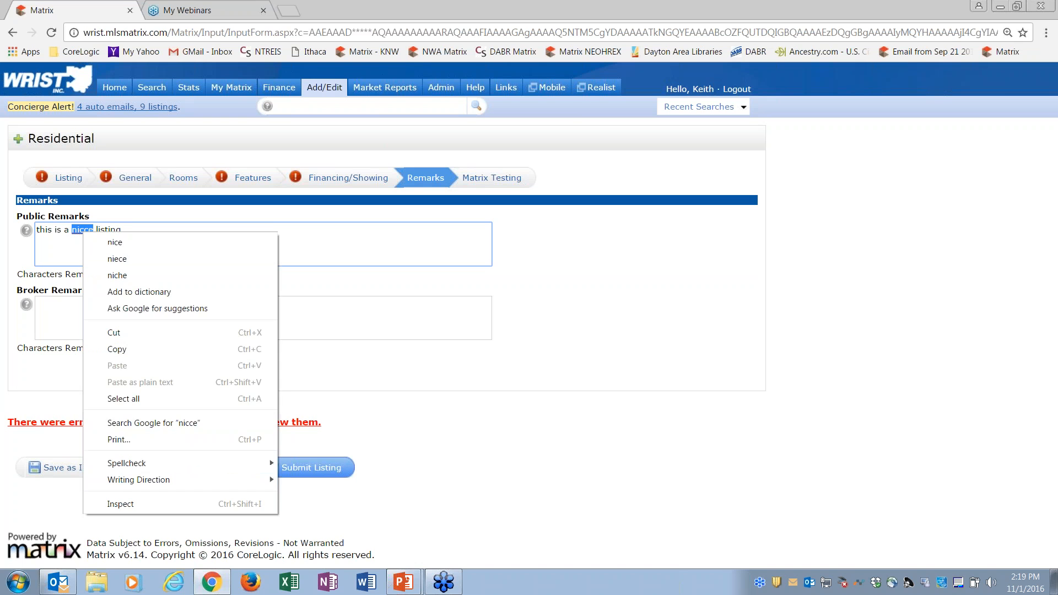
left_click(111, 244)
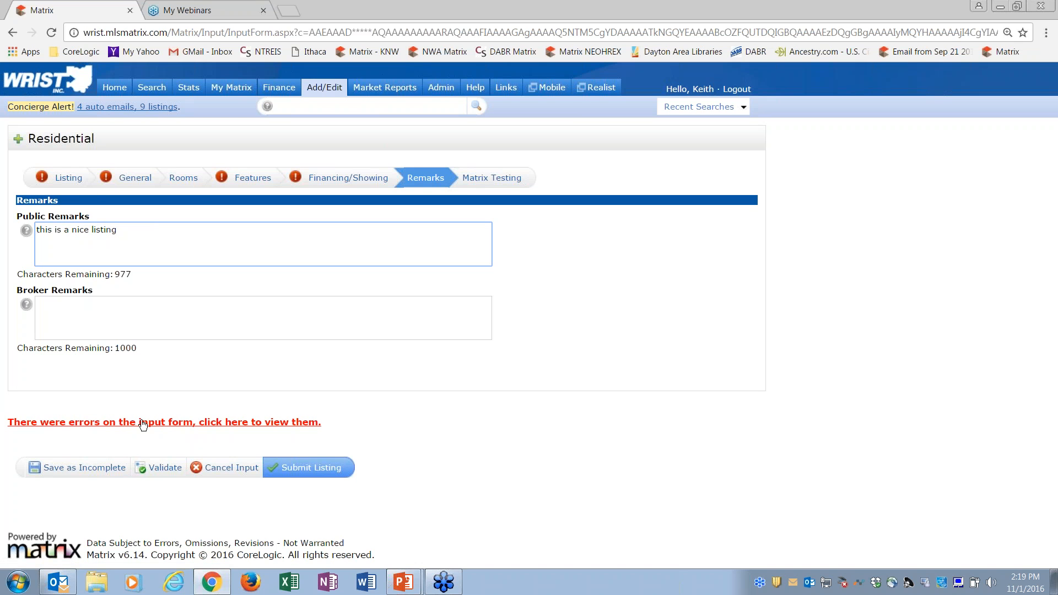
left_click(185, 425)
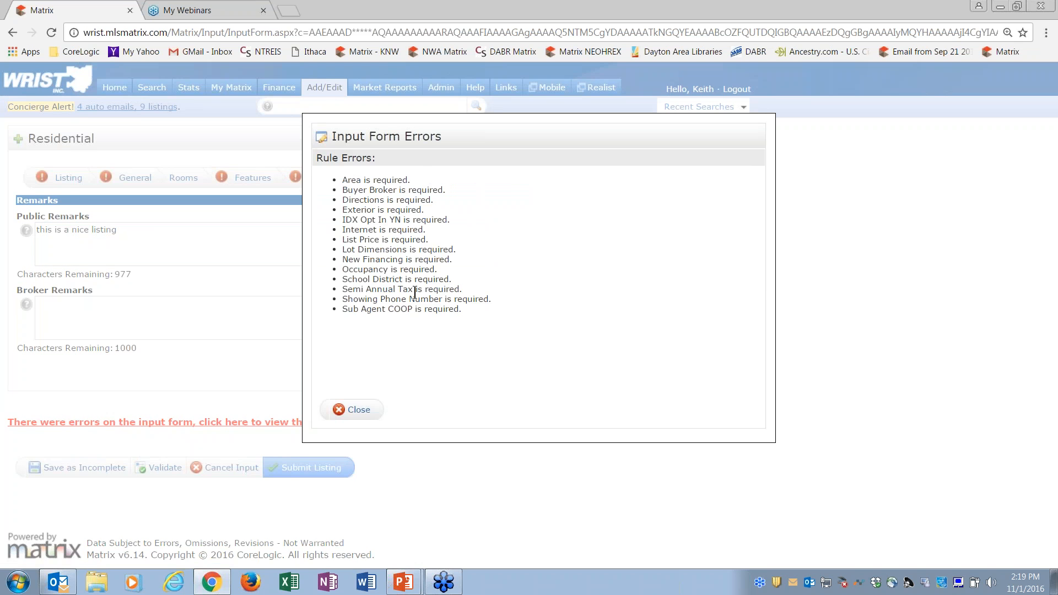
left_click(361, 411)
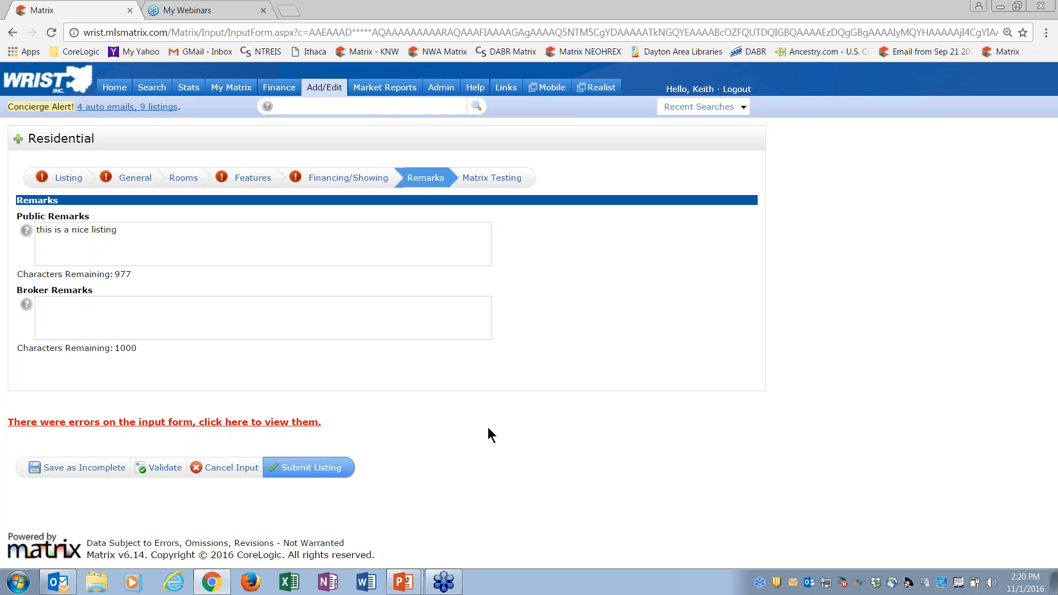
Step: Log out of Matrix, log back in, and restore the auto-saved new Residential listing
left_click(737, 89)
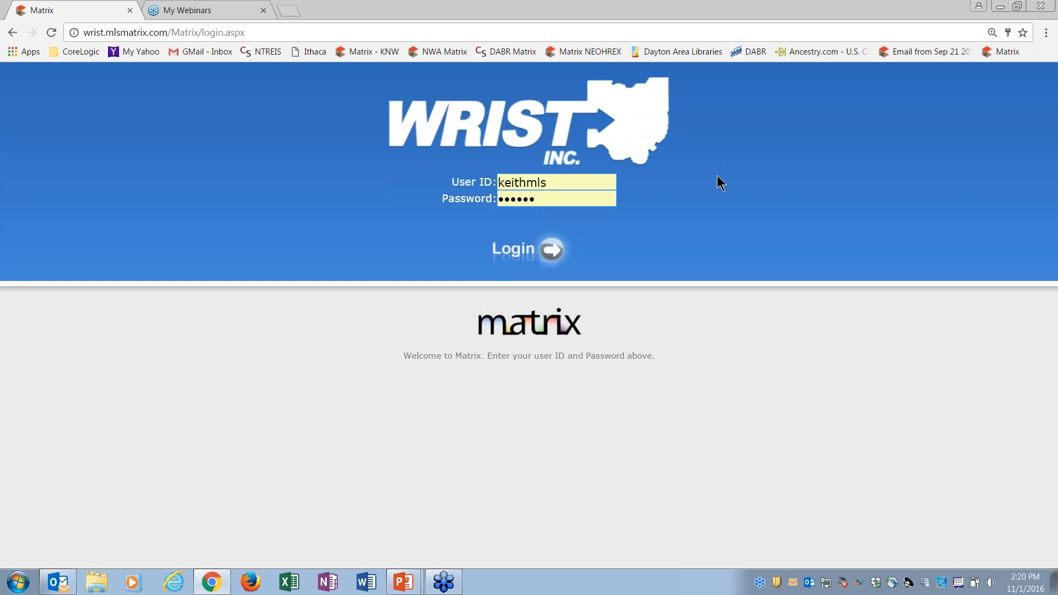
left_click(553, 254)
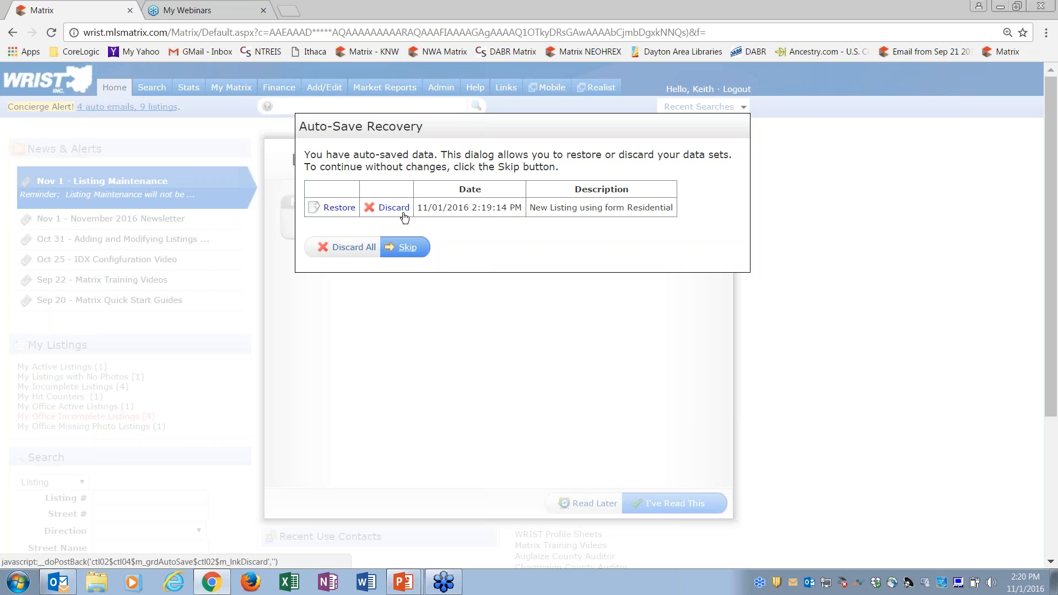
left_click(338, 208)
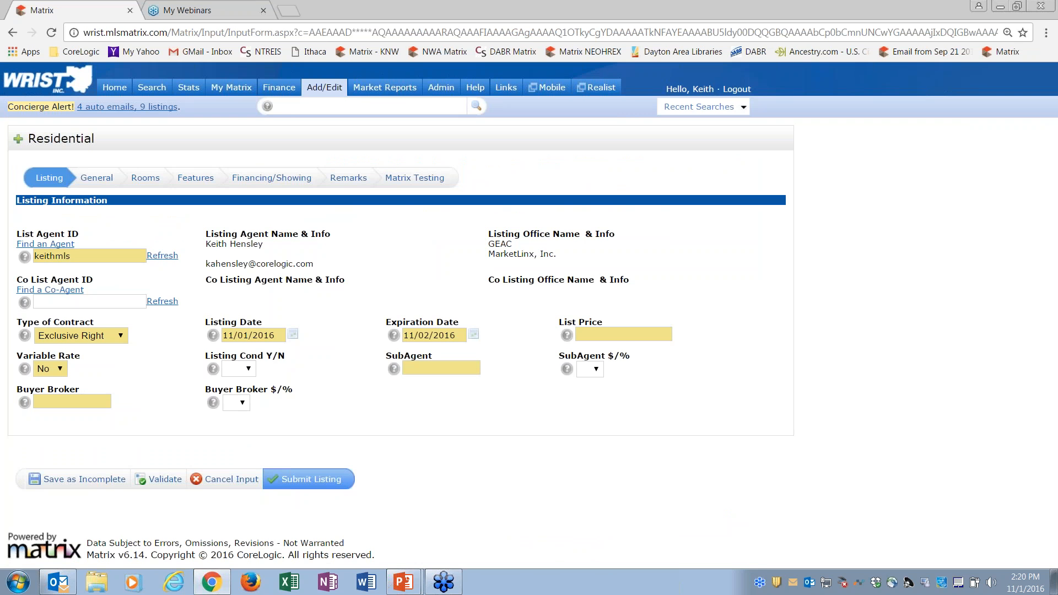
Step: Set the List Price to 123456789 and save the listing as incomplete
left_click(618, 333)
type("1")
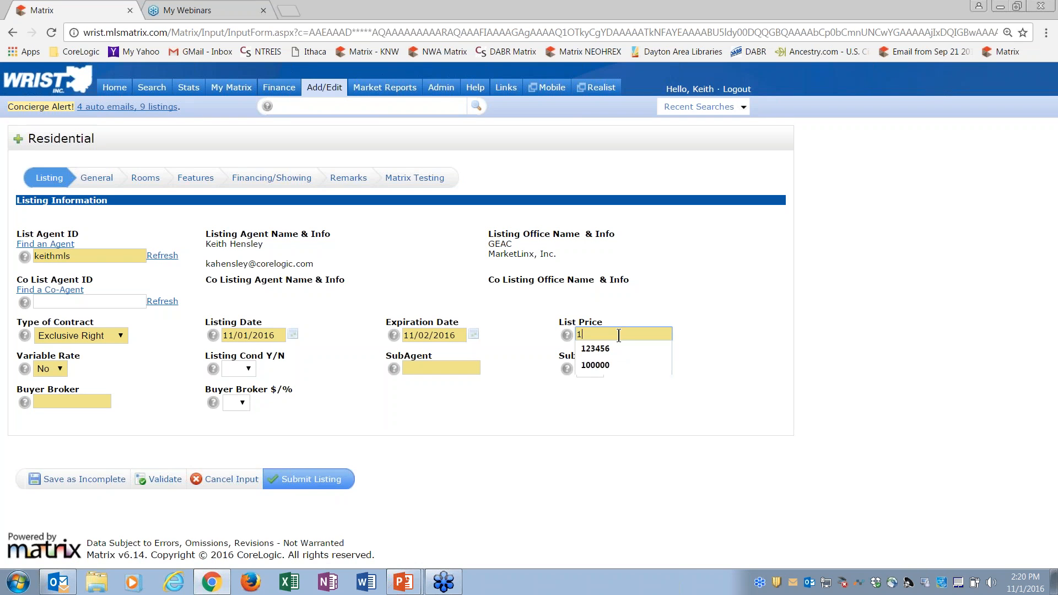
type("23456789")
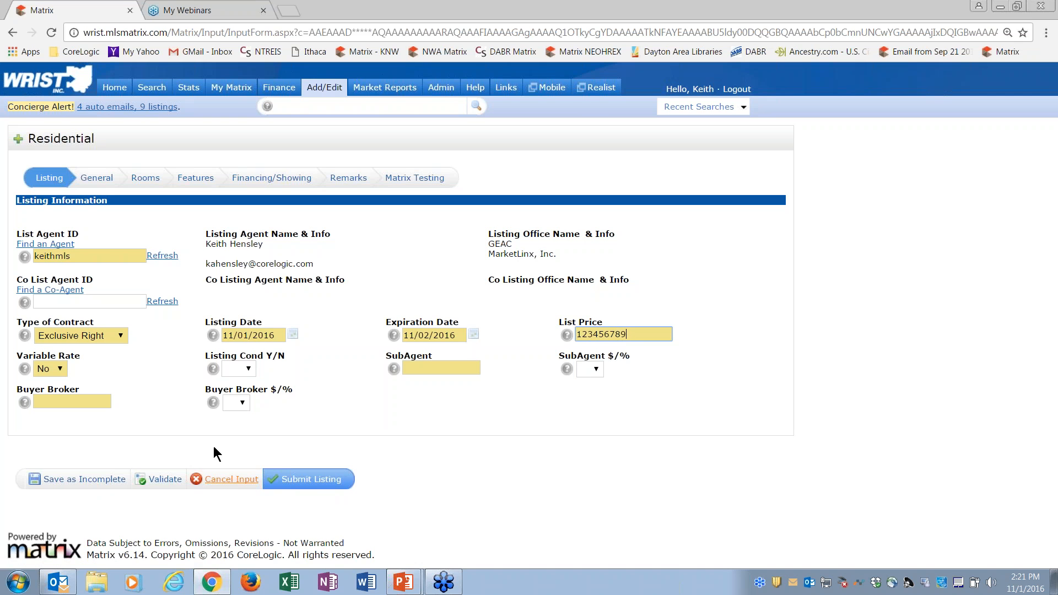
left_click(92, 481)
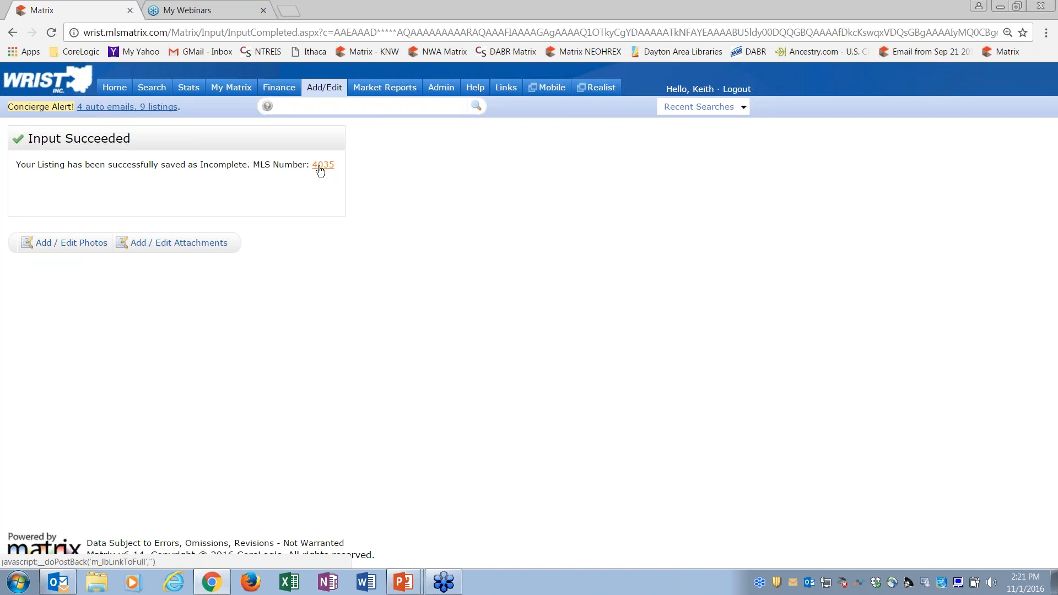
Step: Open photo management for the saved listing and read the instructions on uploading, ordering and recommended photo size
left_click(321, 165)
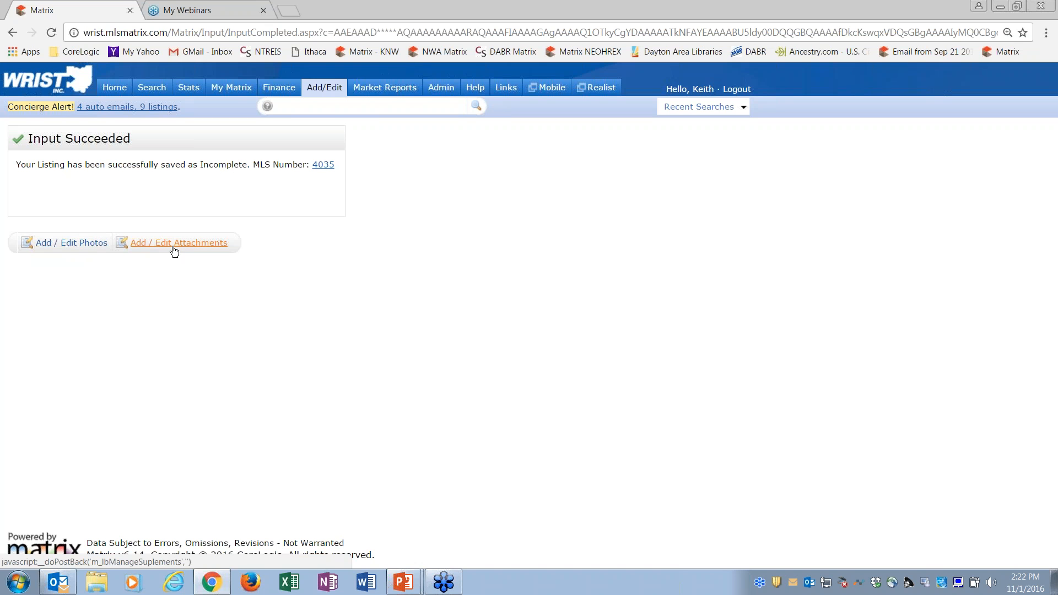
left_click(69, 244)
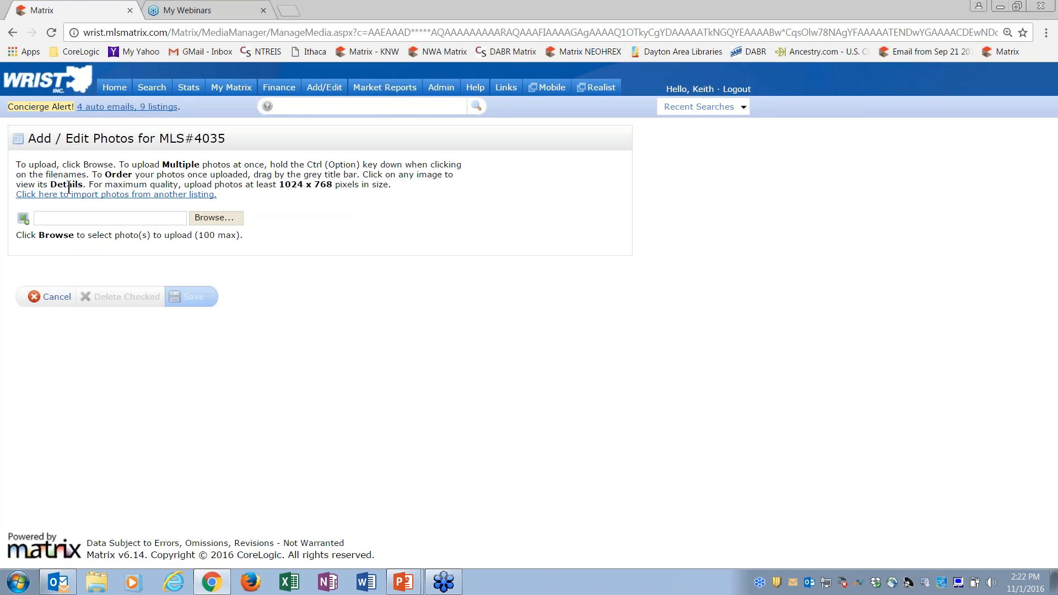
left_click_drag(21, 164, 412, 181)
left_click(92, 175)
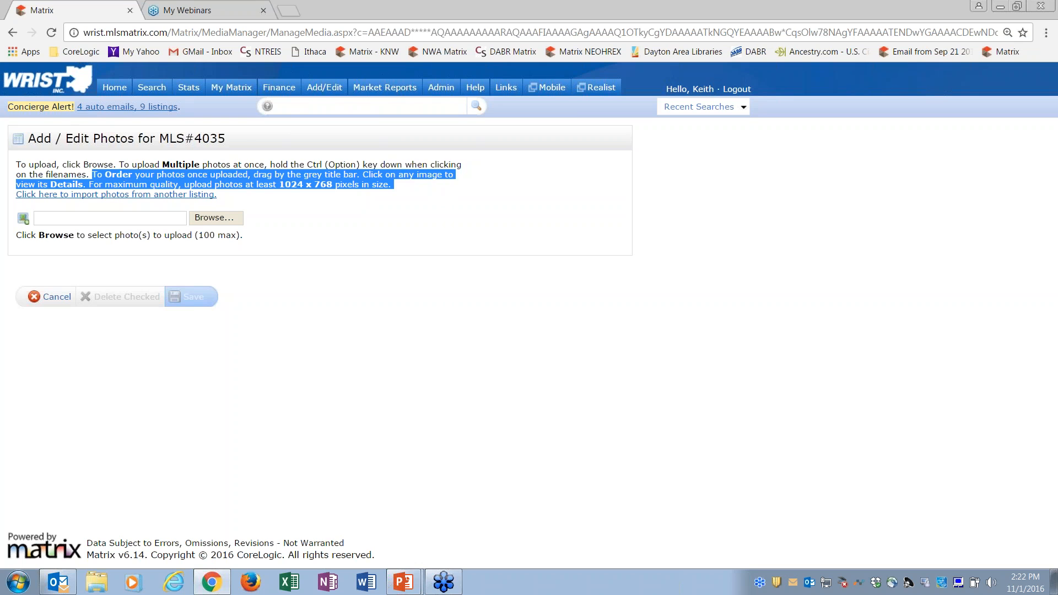
left_click(441, 198)
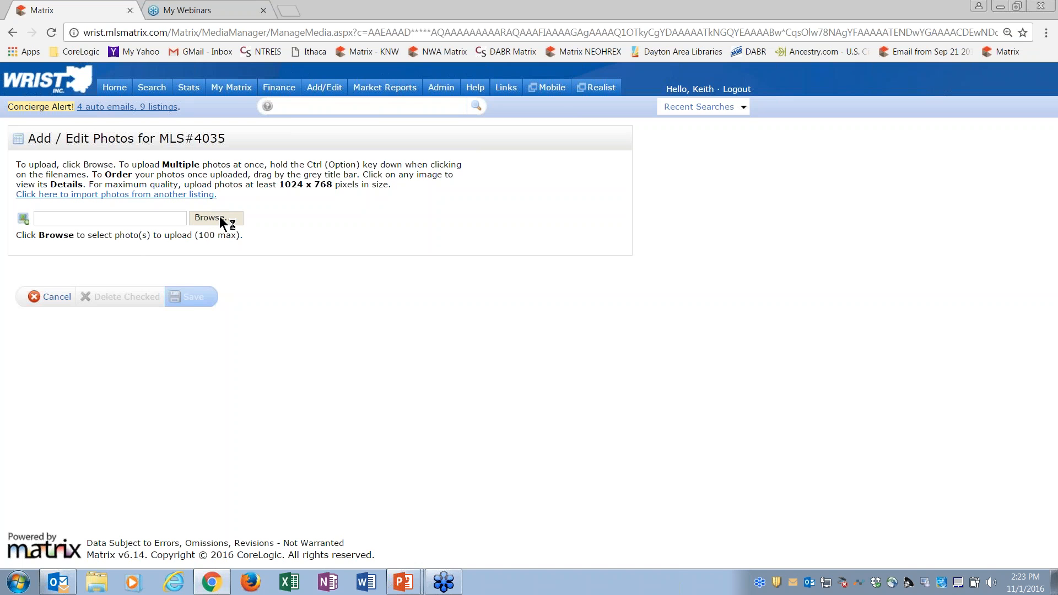
Step: Upload all photos from 1 front through 16 hallway in the My House pictures folder
left_click(167, 134)
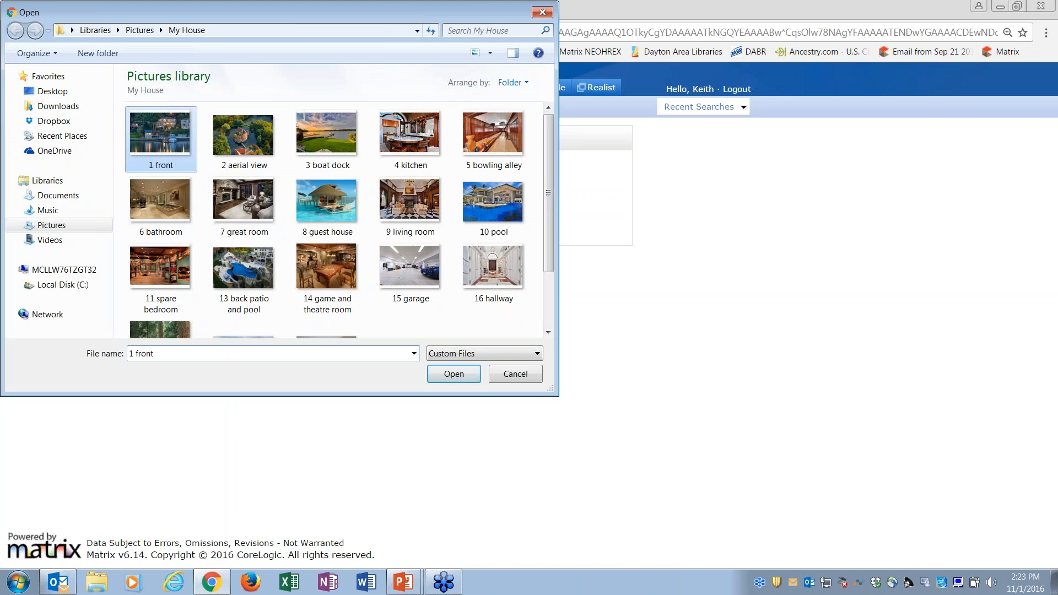
left_click(256, 143, "ctrl")
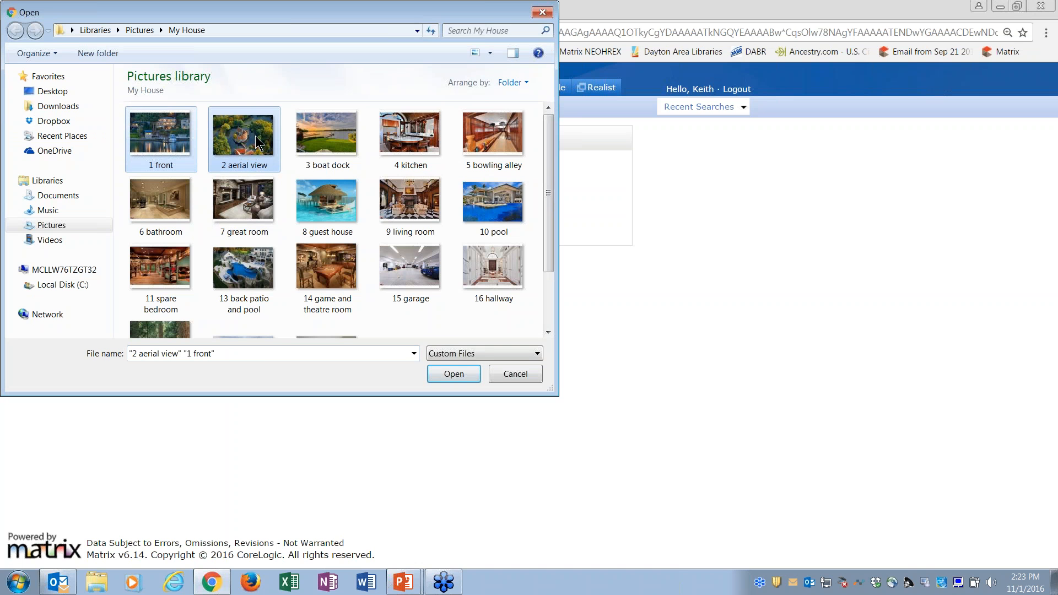
left_click(323, 142, "ctrl")
left_click(409, 141, "ctrl")
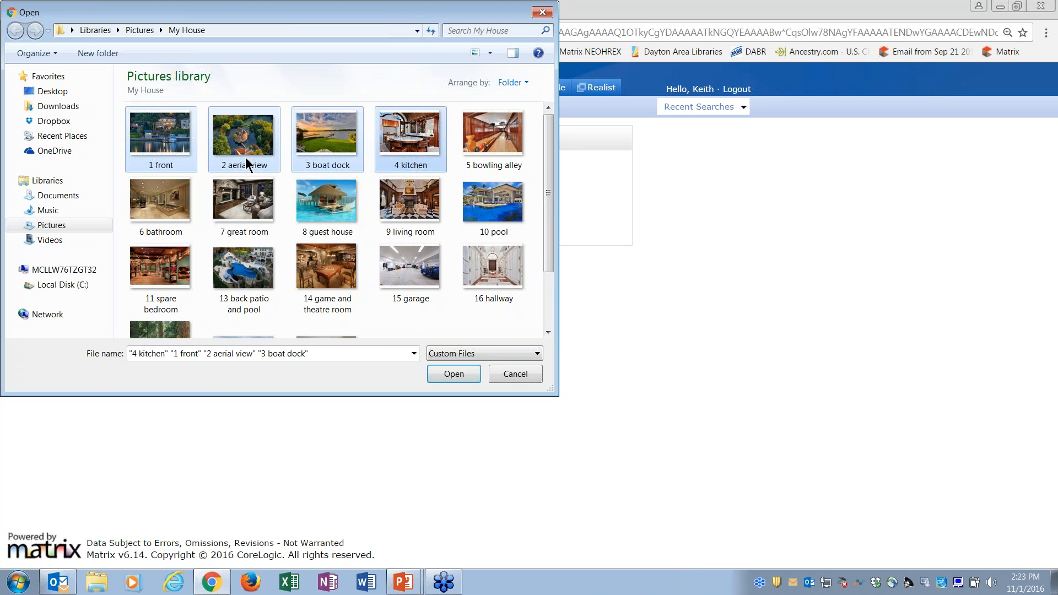
left_click(163, 148)
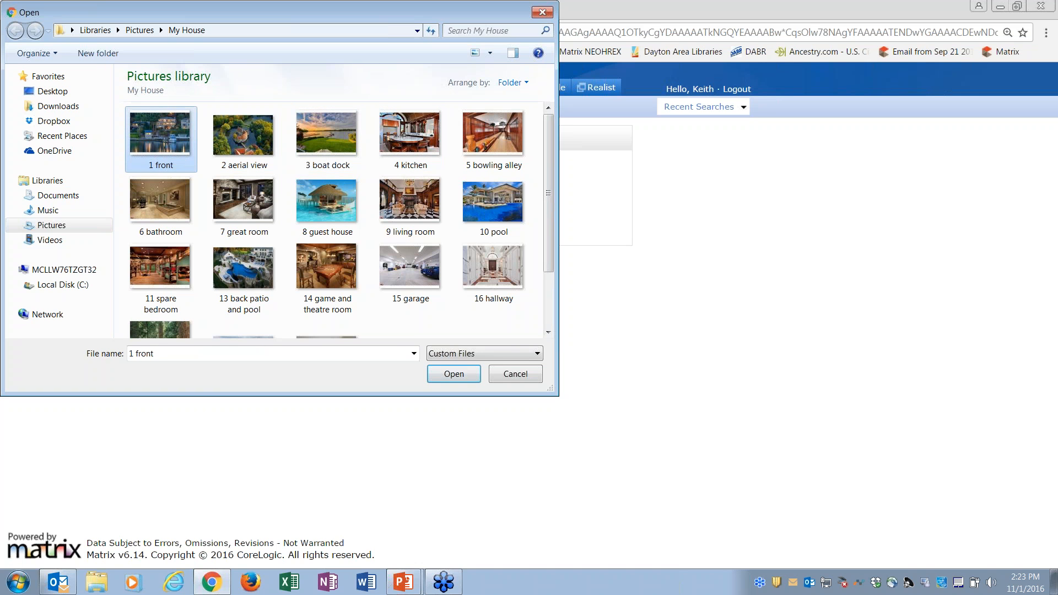
left_click(483, 273, "shift")
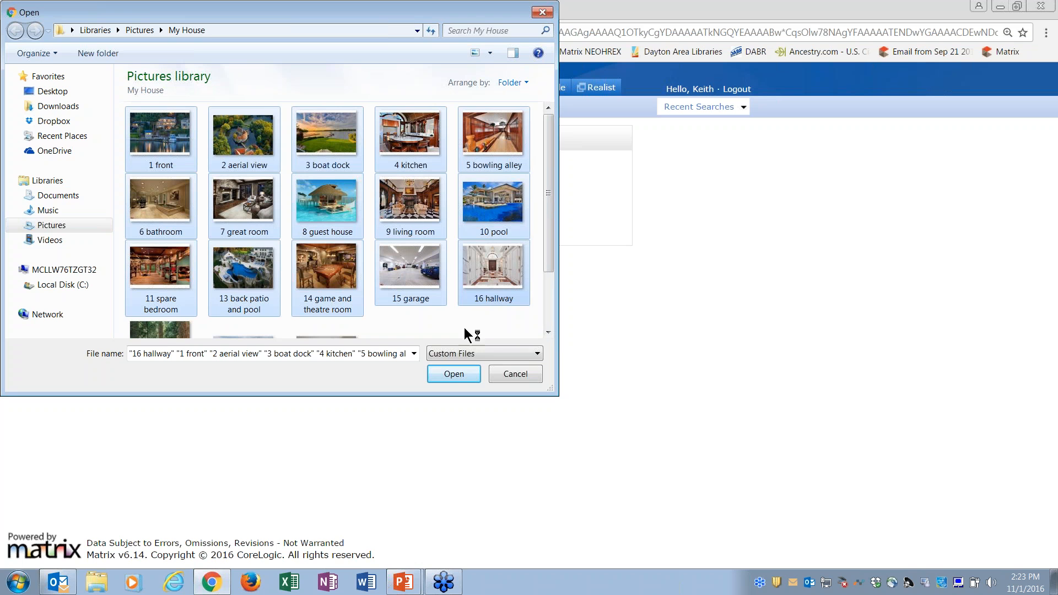
left_click(453, 374)
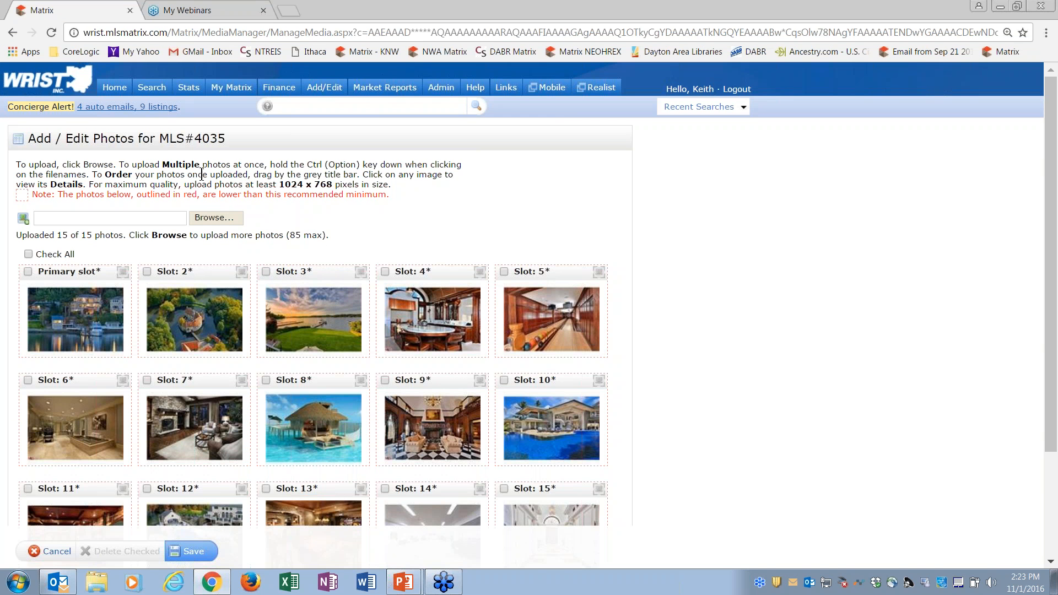
Step: Reorder the photos so boat dock, guest house, great room and aerial view fill slots 2 to 5, with the kitchen in slot 8
left_click_drag(333, 271, 207, 276)
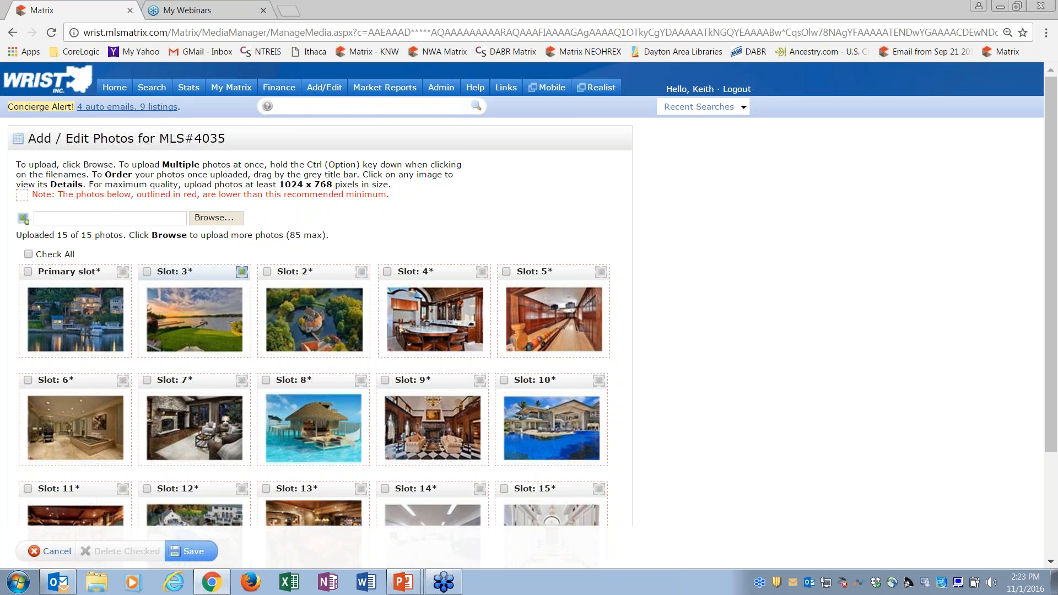
left_click_drag(203, 381, 314, 273)
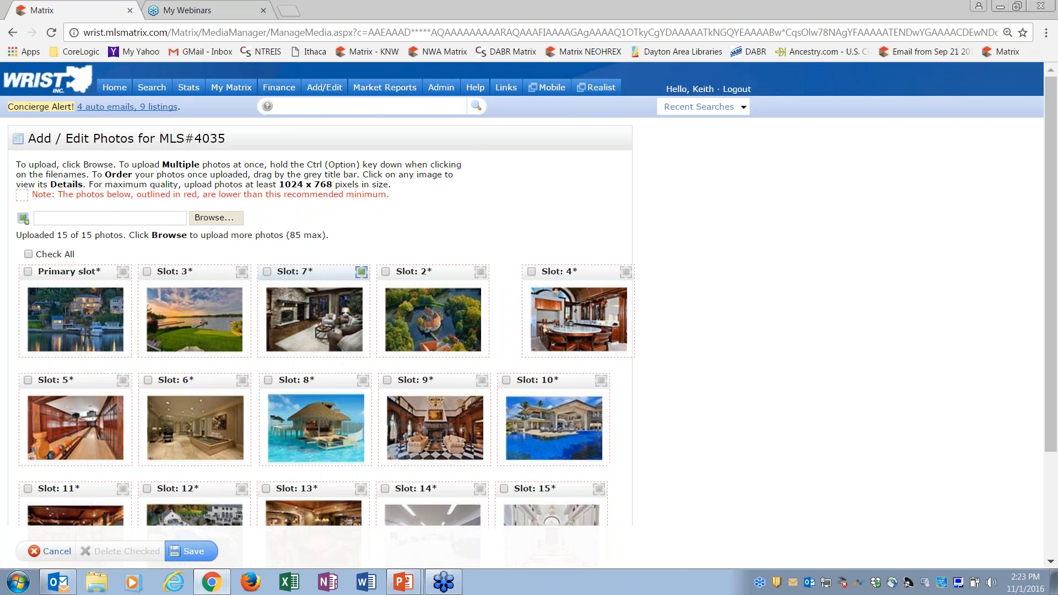
left_click_drag(532, 369, 526, 273)
left_click_drag(296, 477, 296, 264)
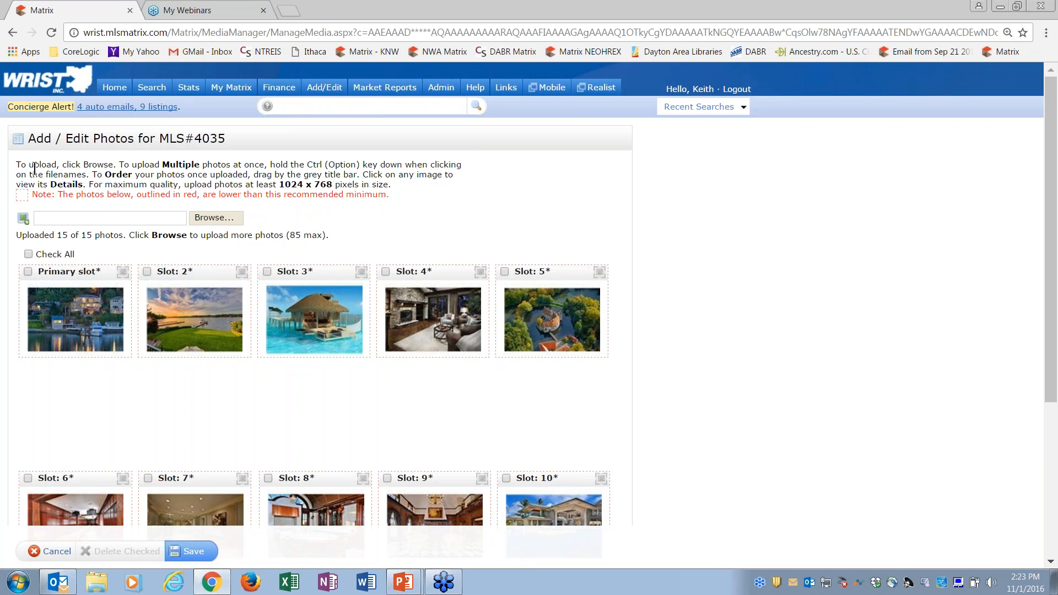
left_click_drag(58, 195, 396, 197)
left_click(397, 197)
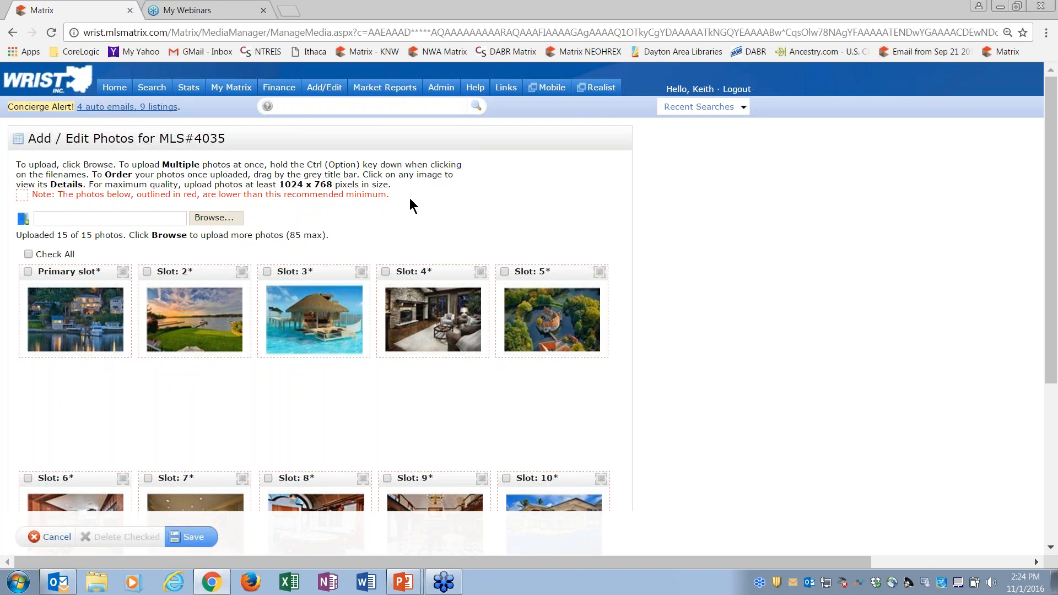
Step: Open the details of the primary slot photo, rotate the image clockwise and rotate it back
left_click(86, 331)
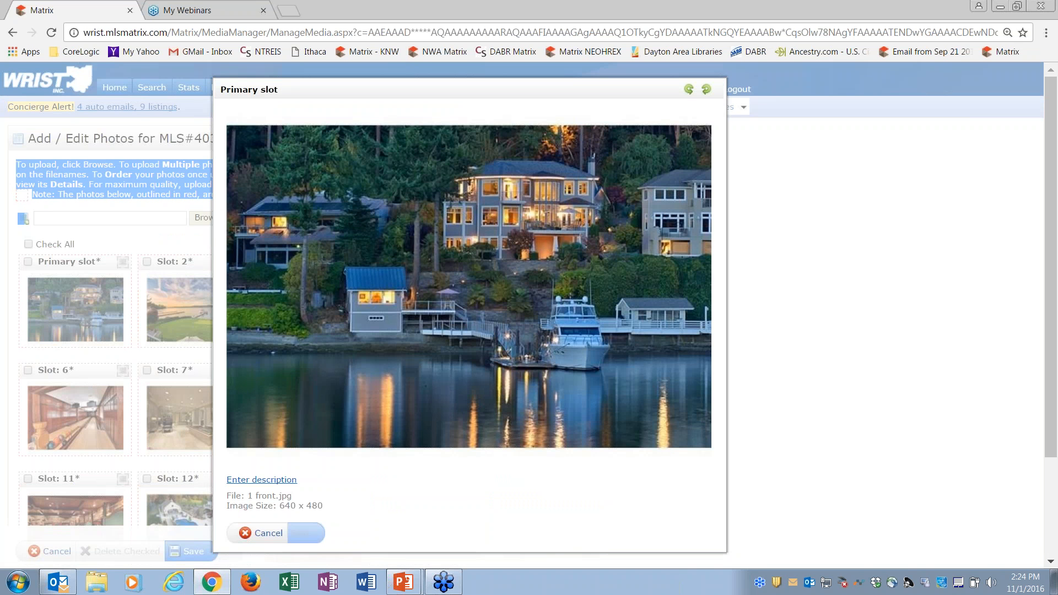
left_click(707, 94)
left_click(688, 91)
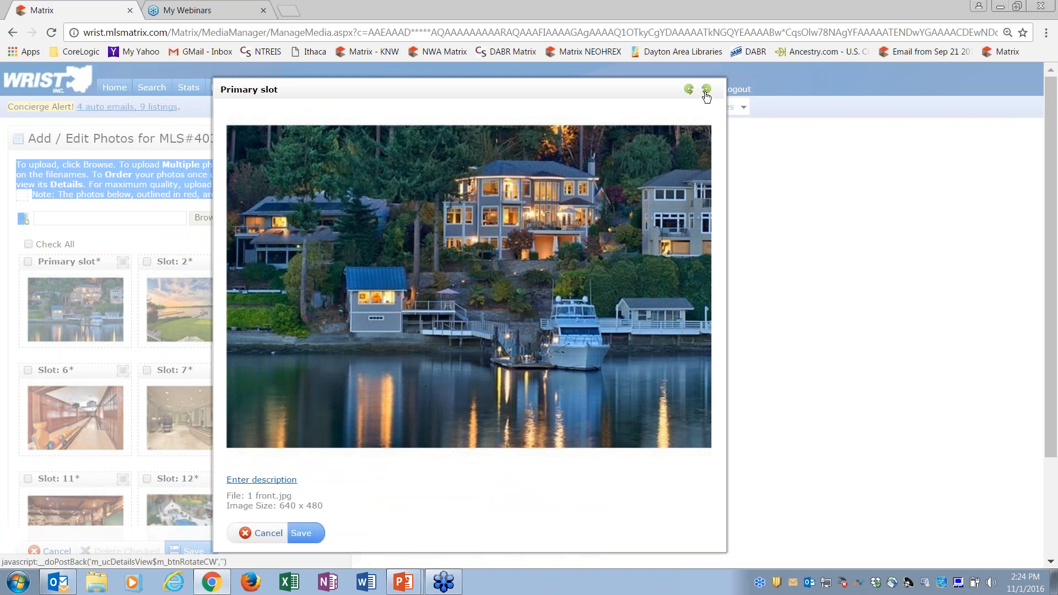
Step: Add the description "View from the Lake...." to the primary slot photo and save its details
left_click(268, 480)
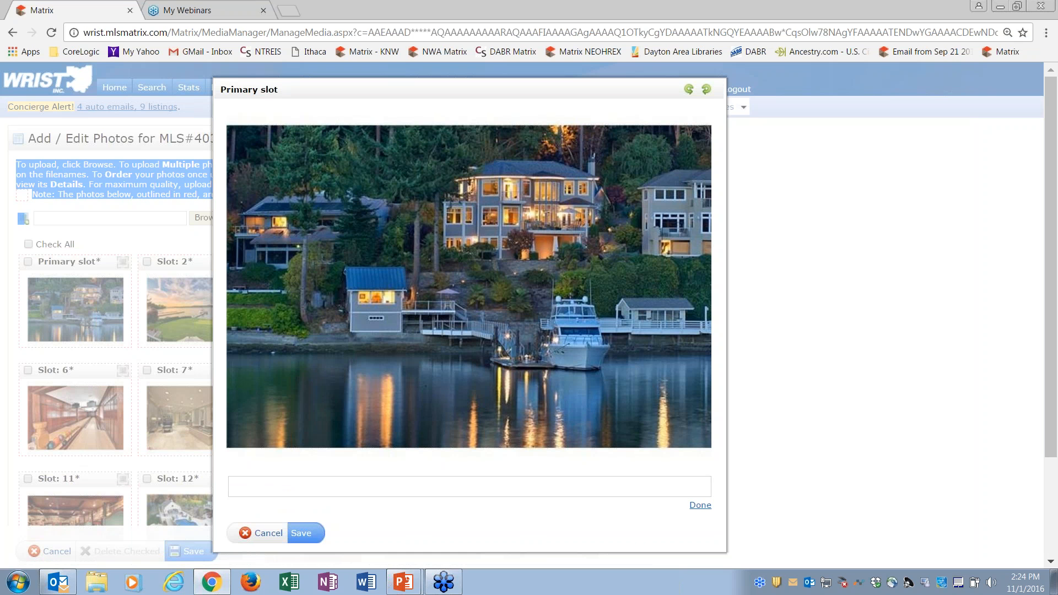
left_click(263, 485)
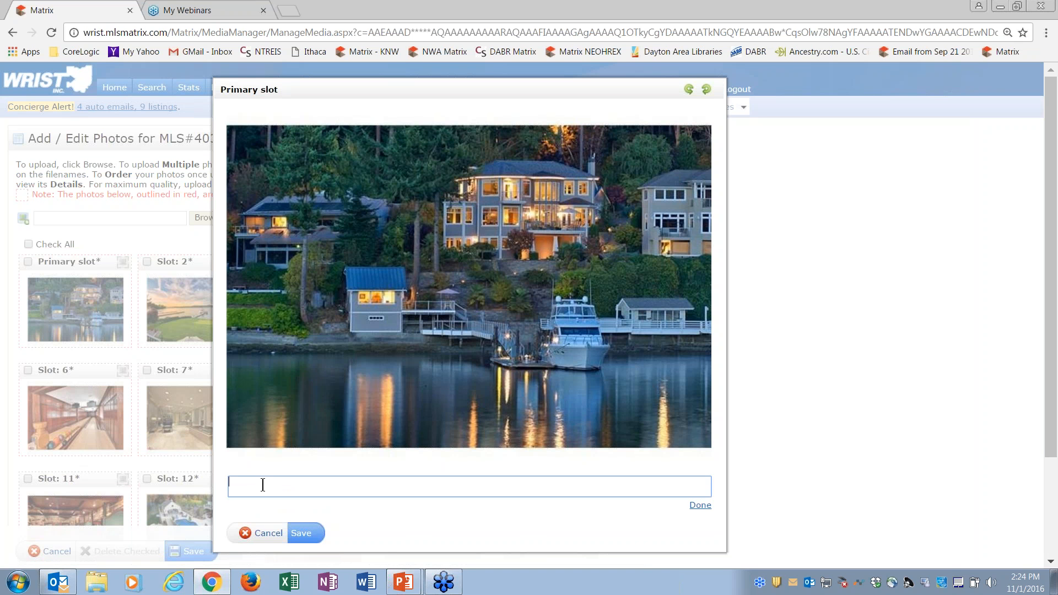
type("View from the Lake....")
left_click(700, 506)
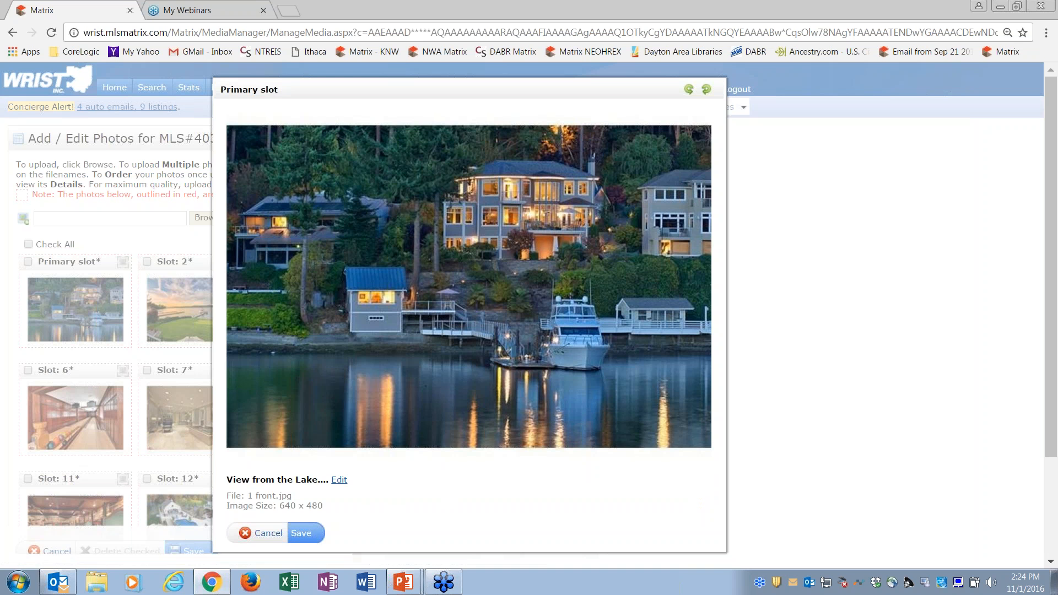
left_click(302, 538)
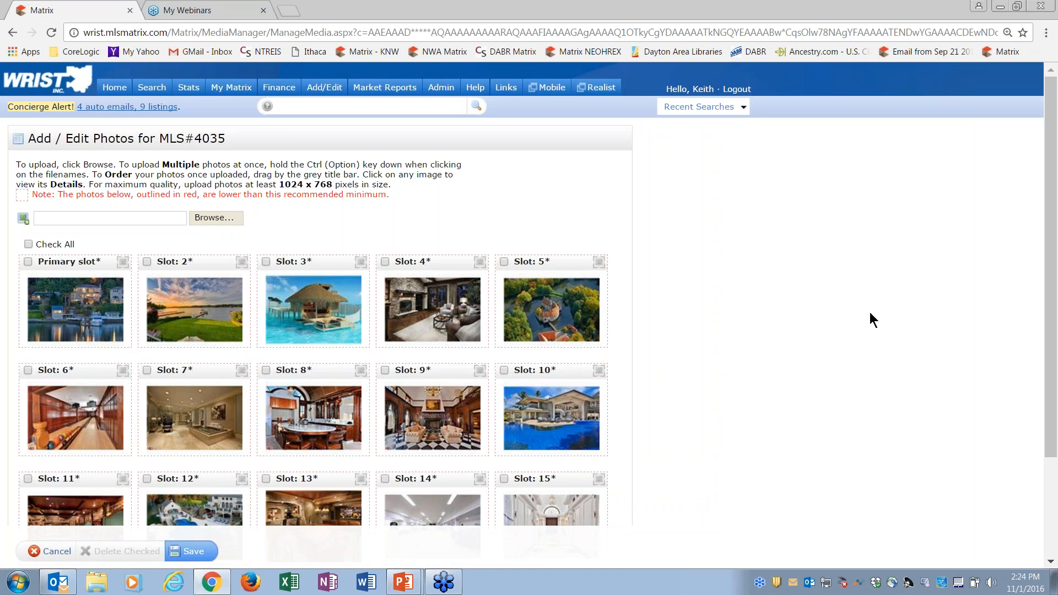
Step: Delete the photos in slots 14 and 15 and save the listing's photo set
left_click_drag(1049, 220, 1050, 318)
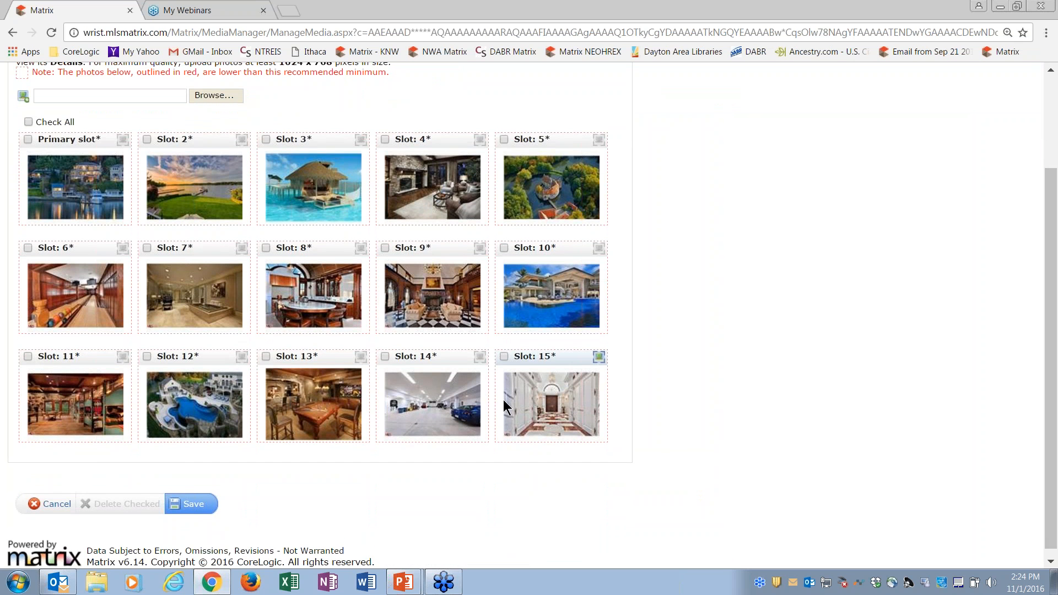
left_click(385, 357)
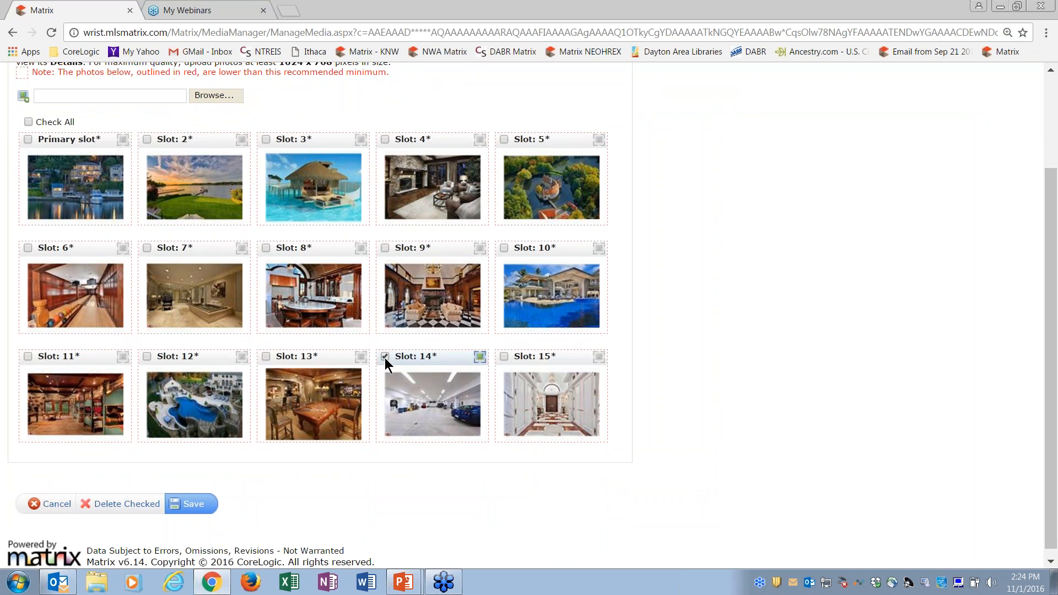
left_click(502, 356)
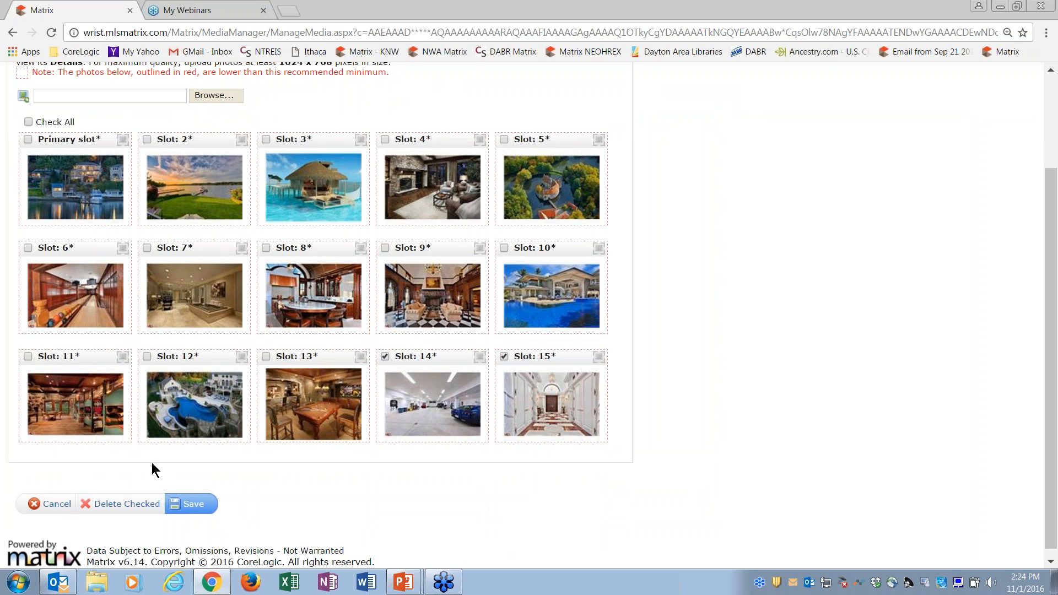
left_click(126, 505)
left_click(574, 112)
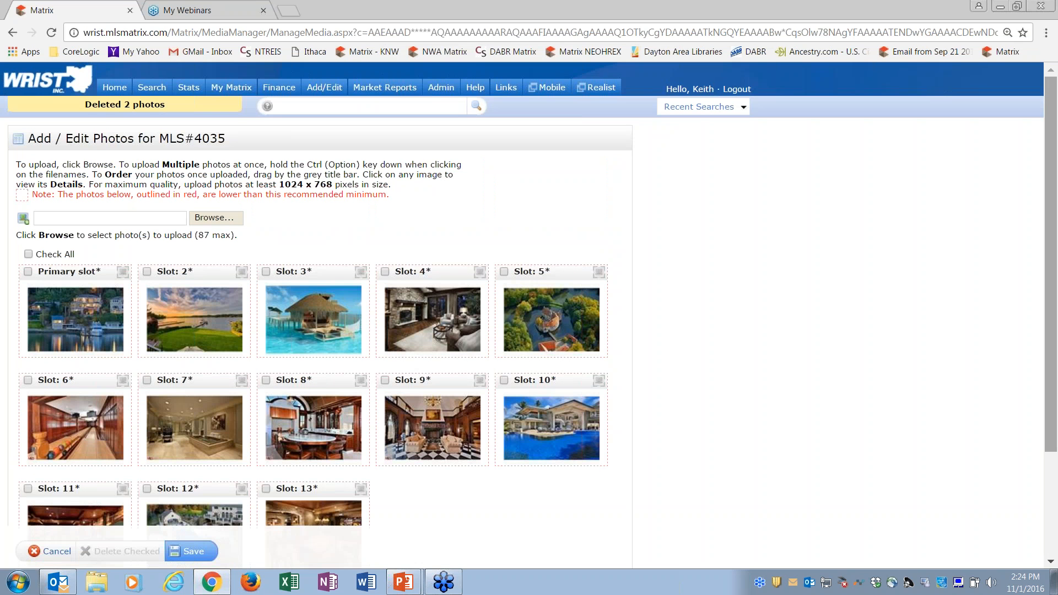
scroll(843, 315, "down", 3)
scroll(1051, 347, "down", 2)
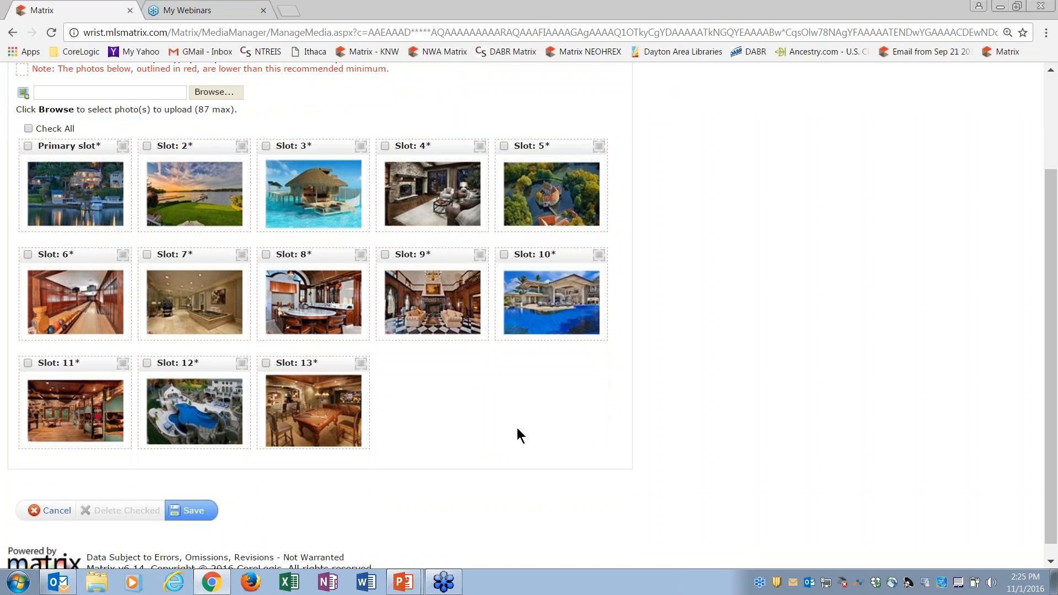
left_click(199, 512)
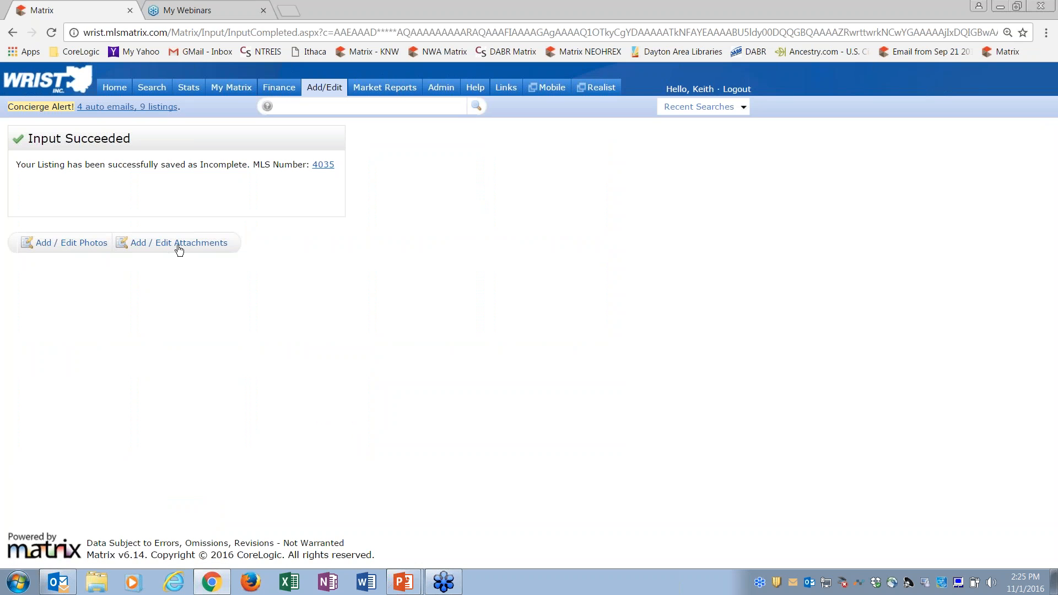
Step: Open the listing's attachment manager, review the available attachment types and leave without adding a file
left_click(184, 244)
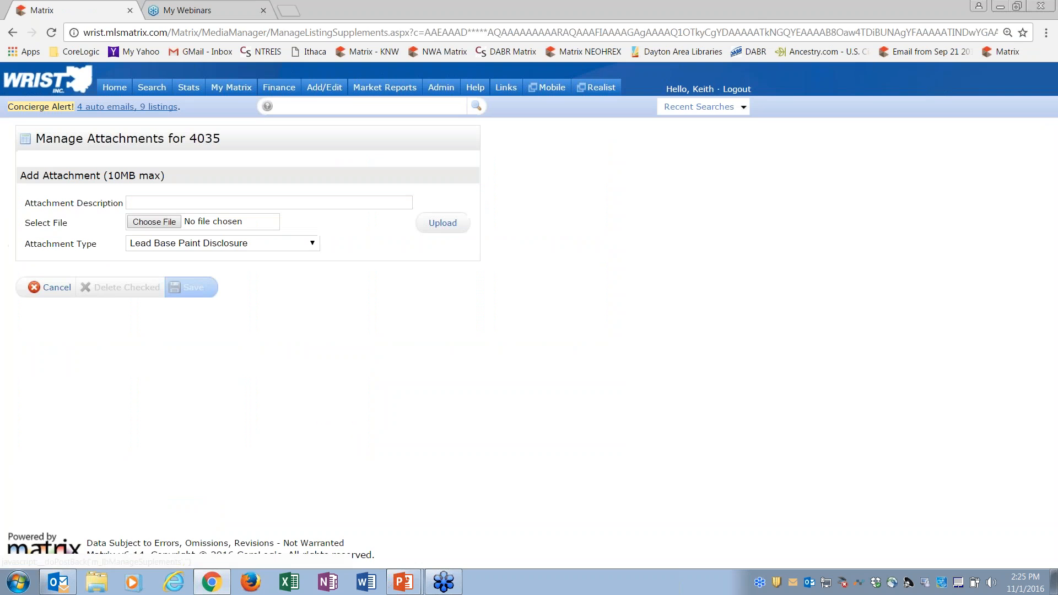
left_click(183, 244)
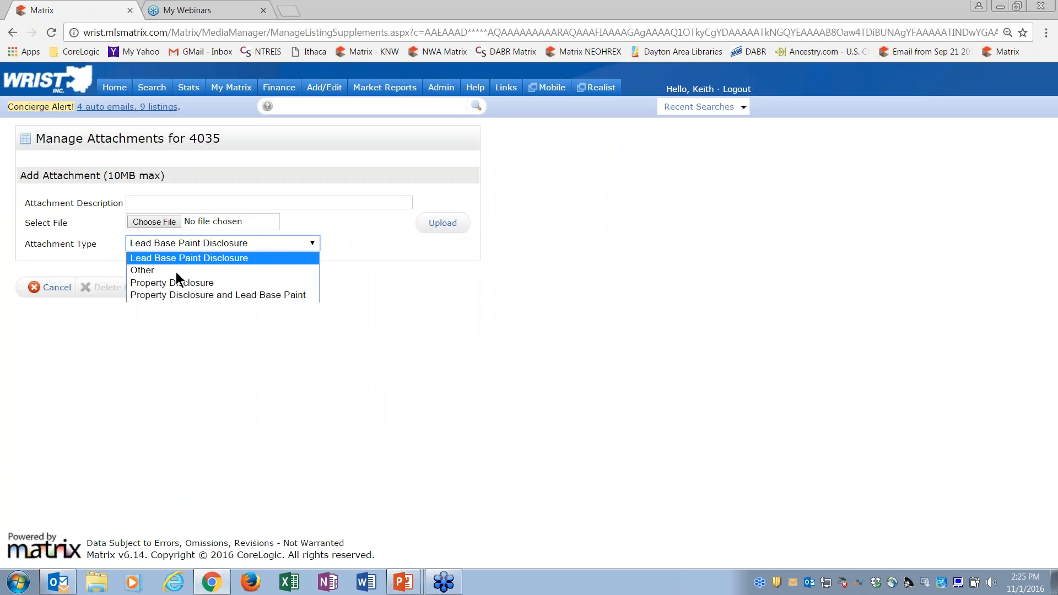
left_click(183, 334)
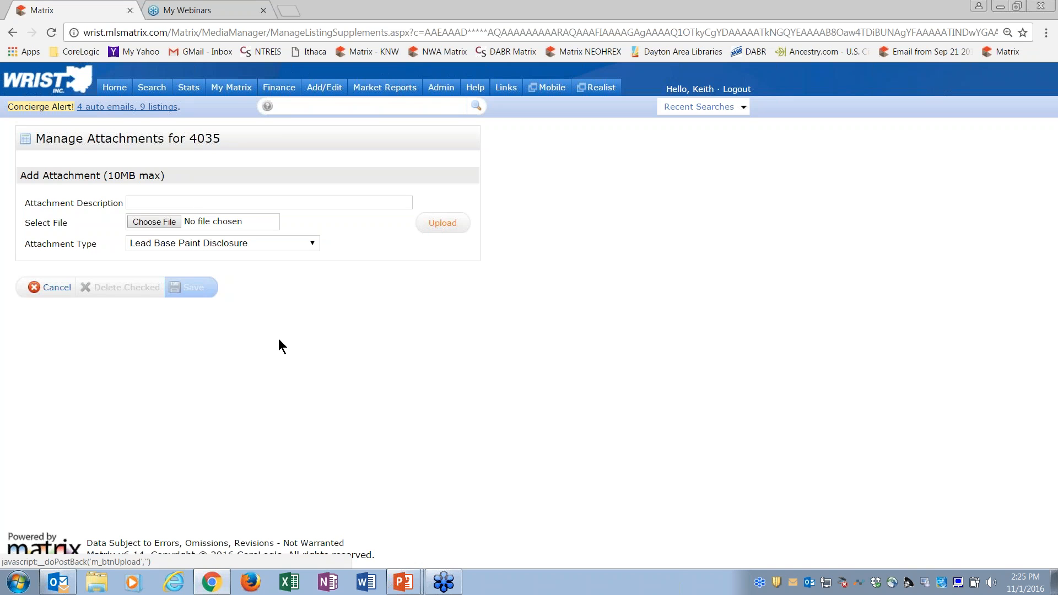
left_click(52, 288)
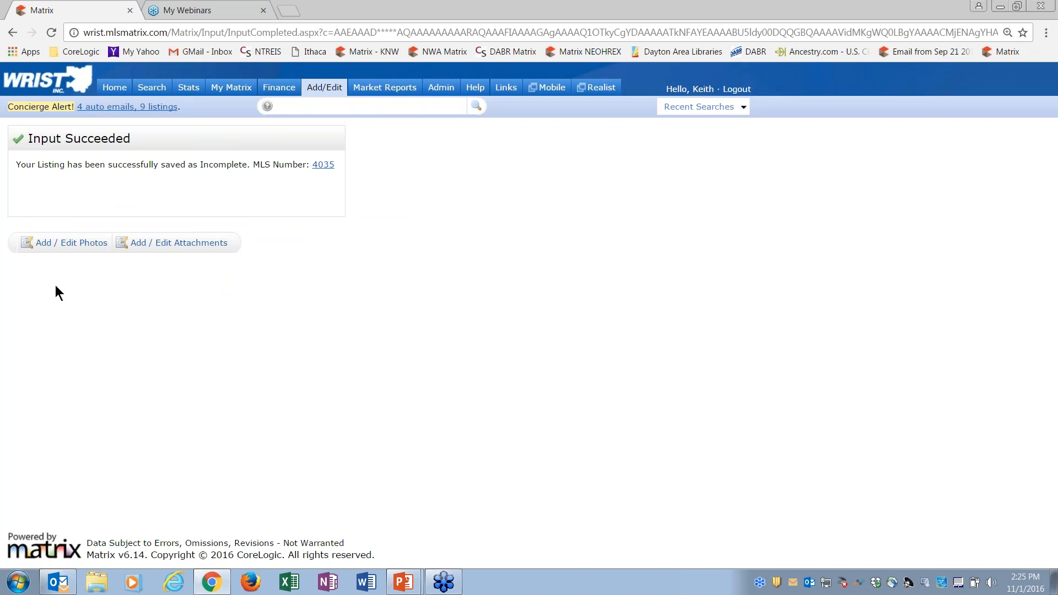
Step: Return to the home page and mark the Listing Maintenance notice as read
left_click(115, 88)
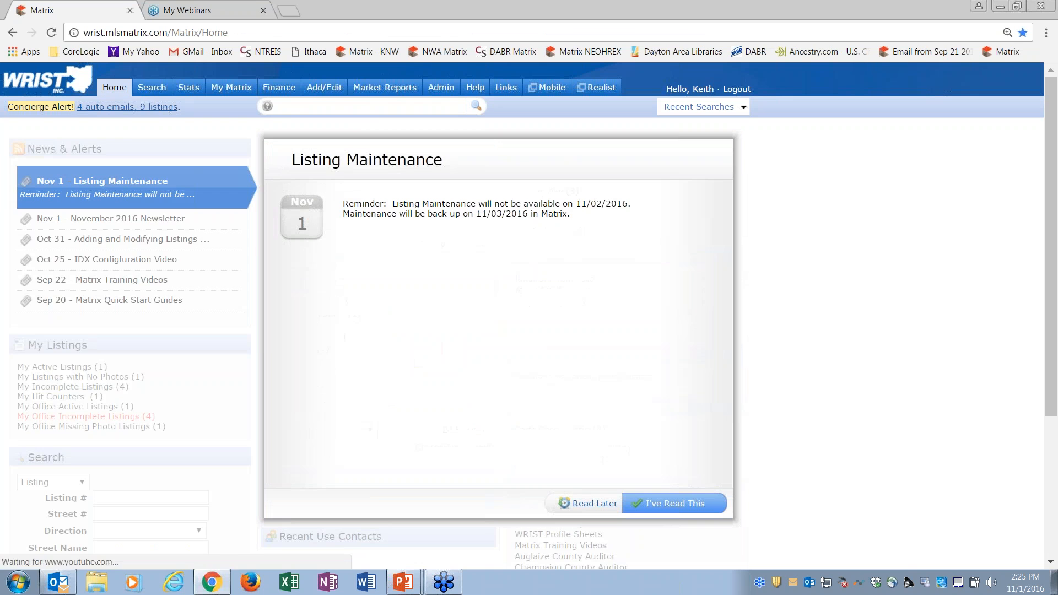
left_click(675, 512)
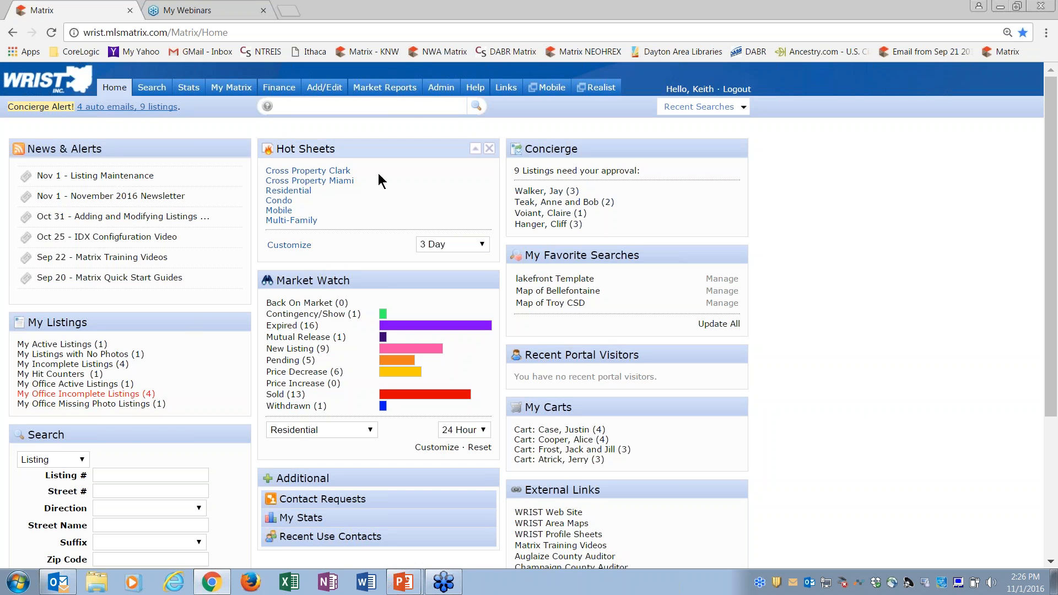
Step: Go to the listing input page and review the listings offered for Quick Modify
left_click(333, 92)
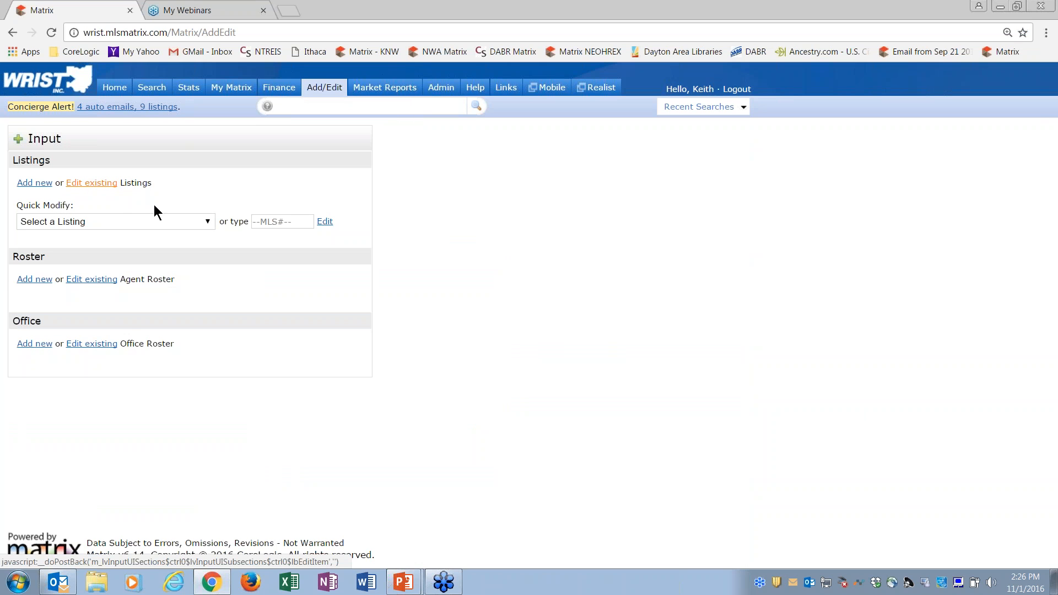
left_click(210, 220)
left_click(209, 219)
left_click(209, 220)
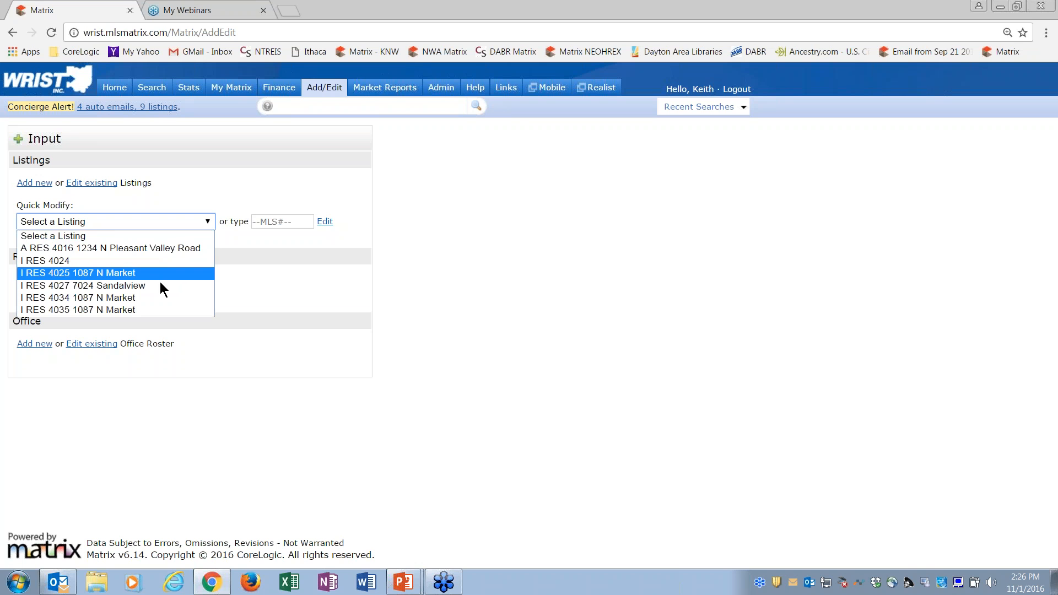
left_click(193, 193)
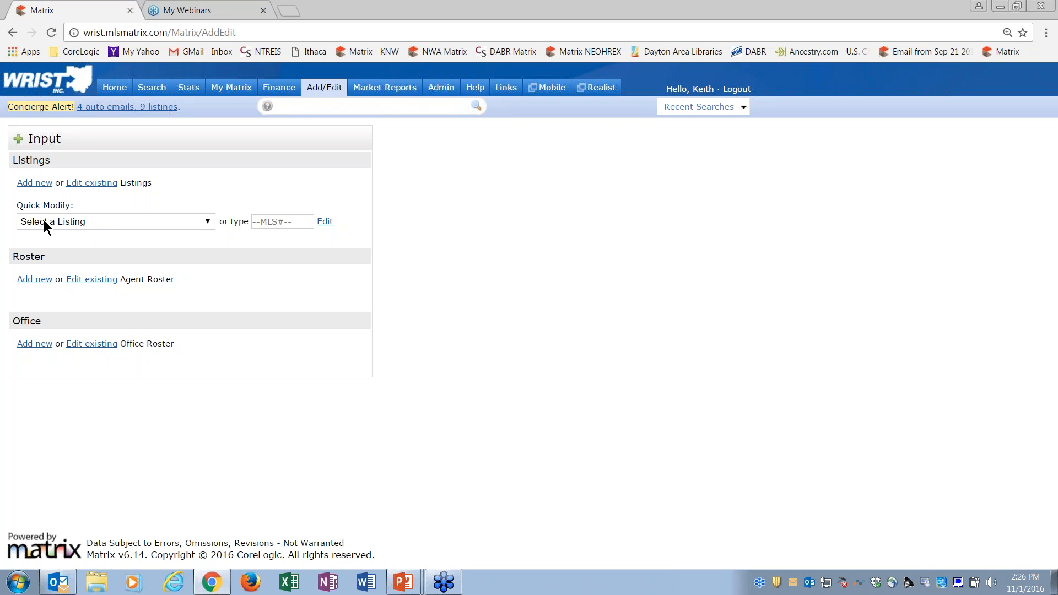
left_click(72, 219)
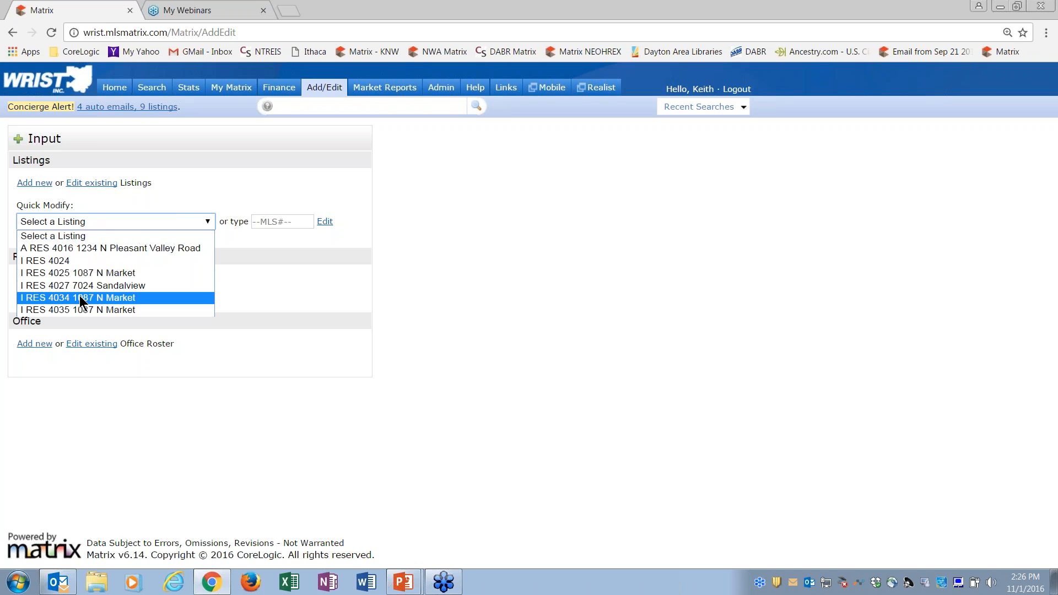
left_click(118, 181)
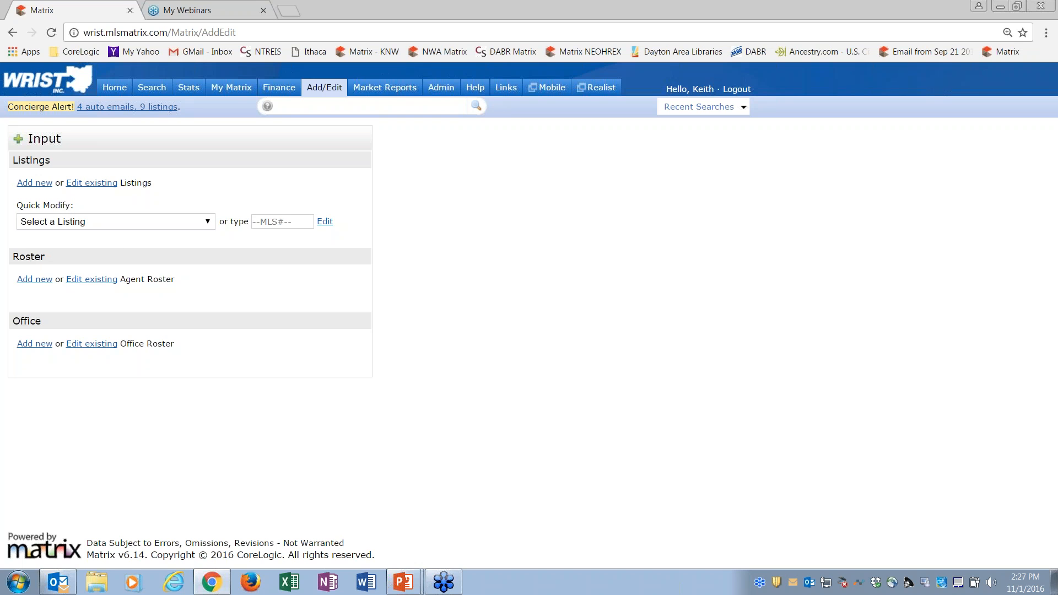
left_click(116, 221)
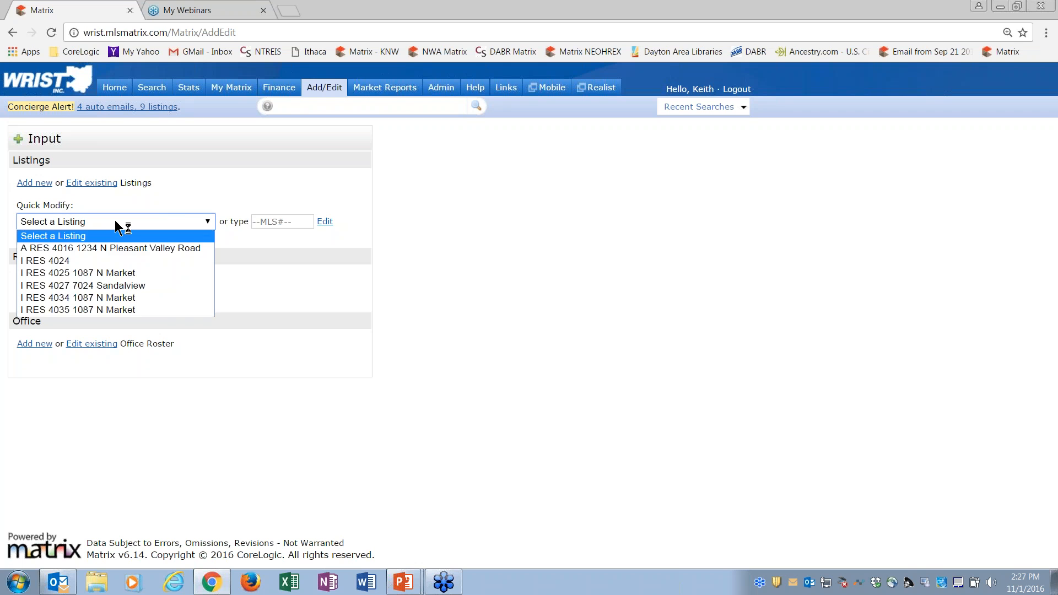
left_click(177, 207)
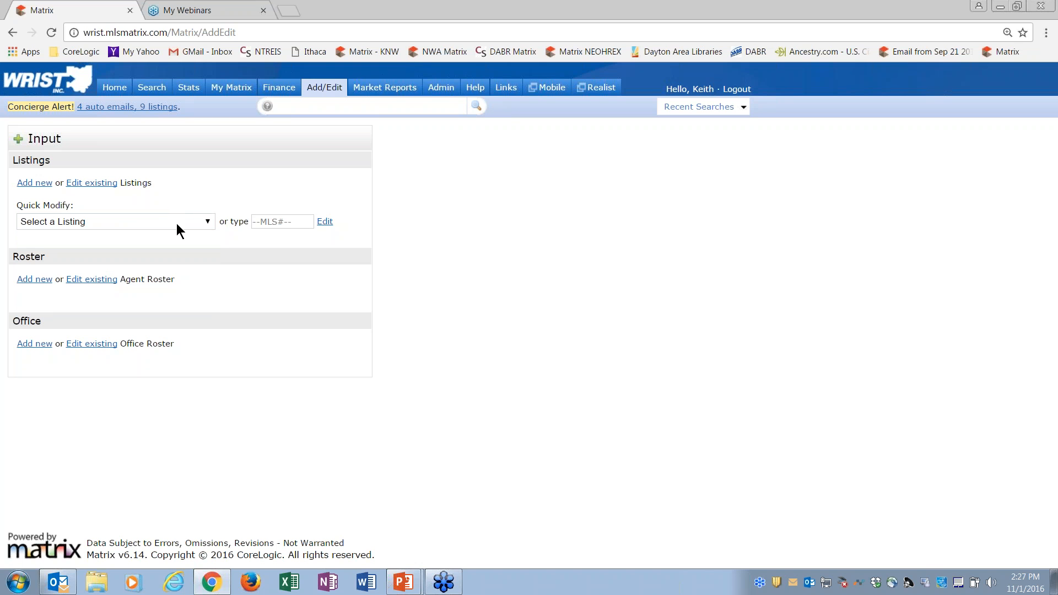
left_click(176, 223)
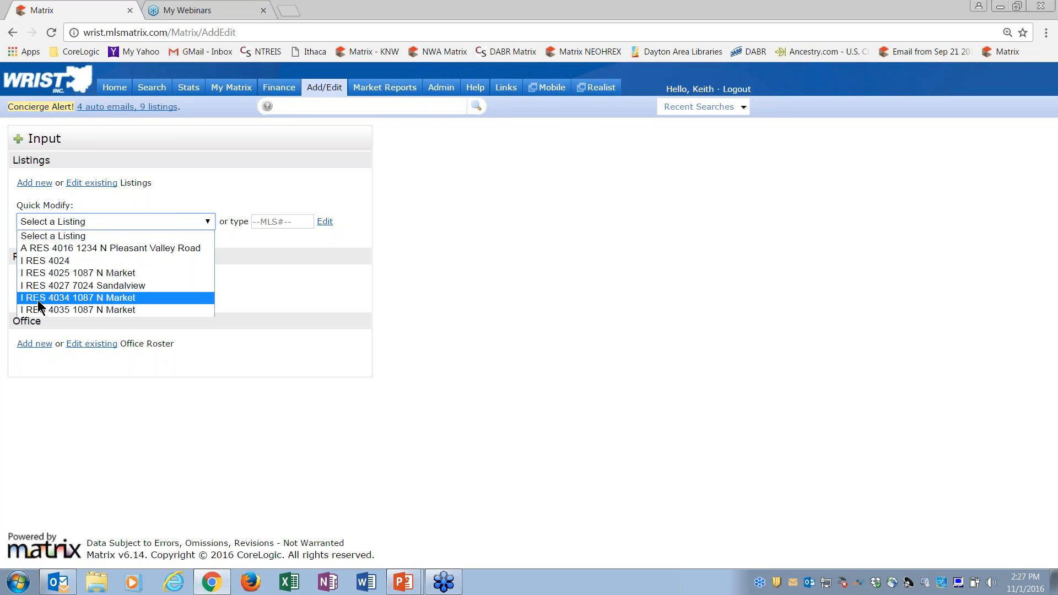
left_click(65, 310)
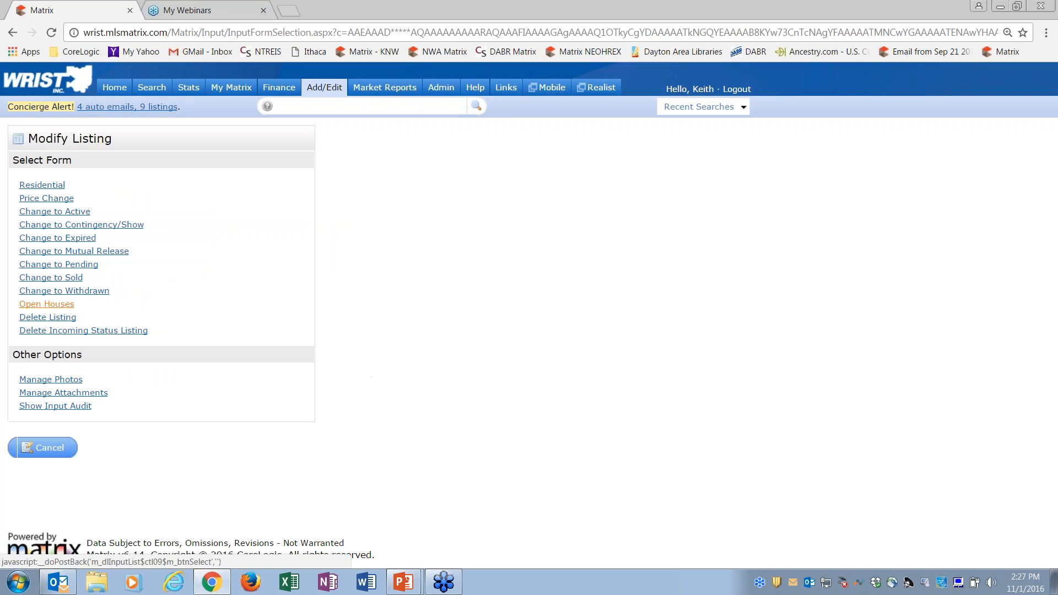
left_click(56, 453)
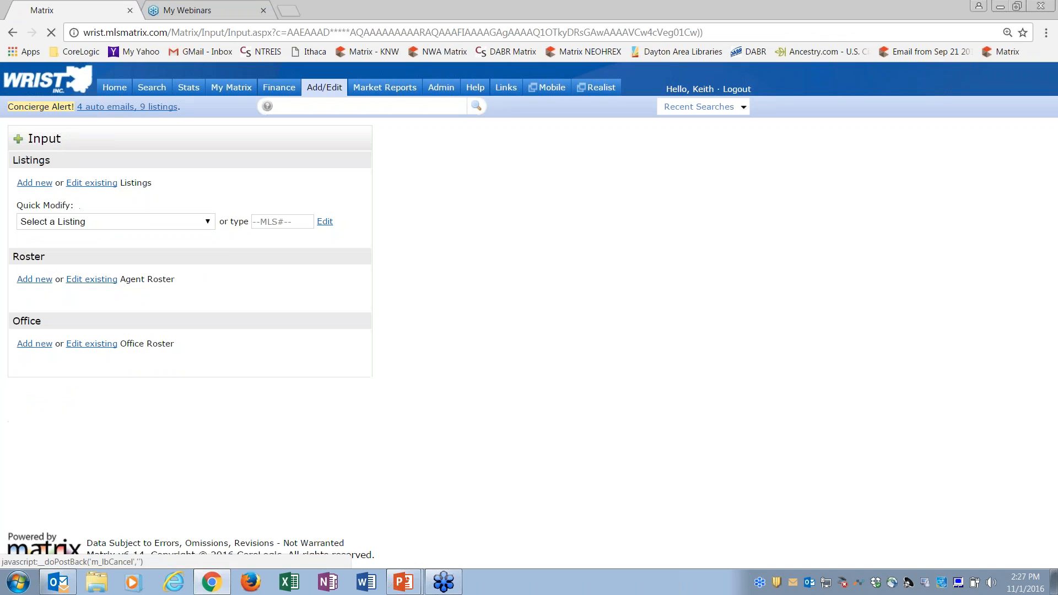
Step: Open incomplete residential listing 4035 for modification through Quick Modify
left_click(198, 225)
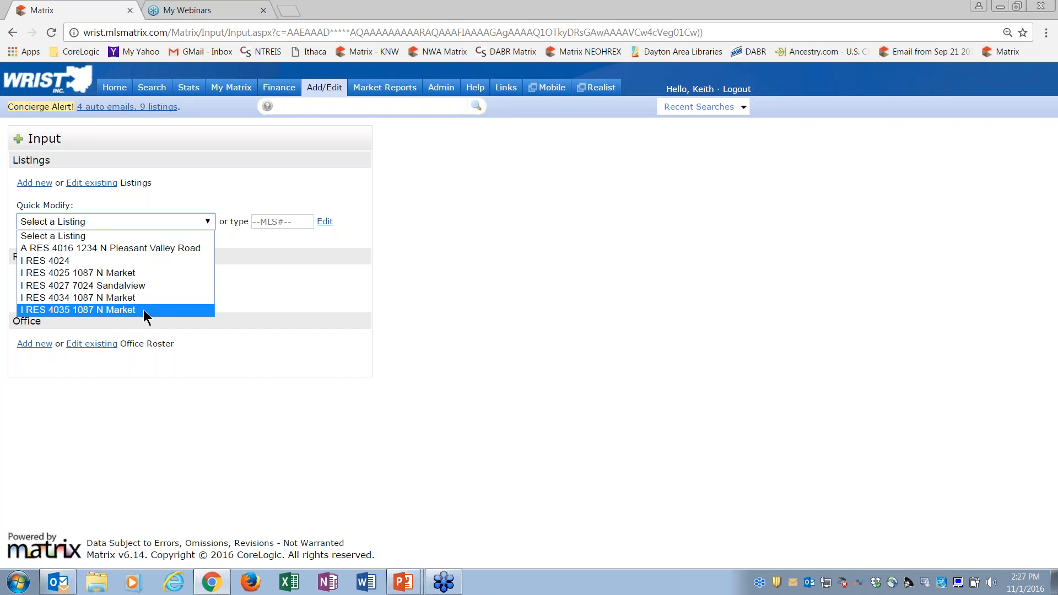
left_click(100, 311)
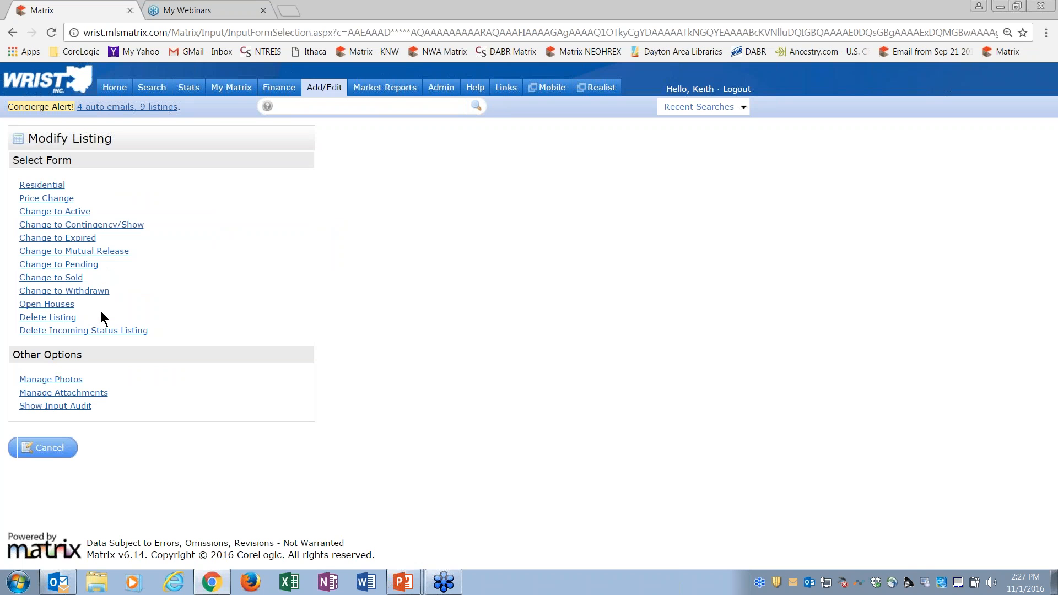
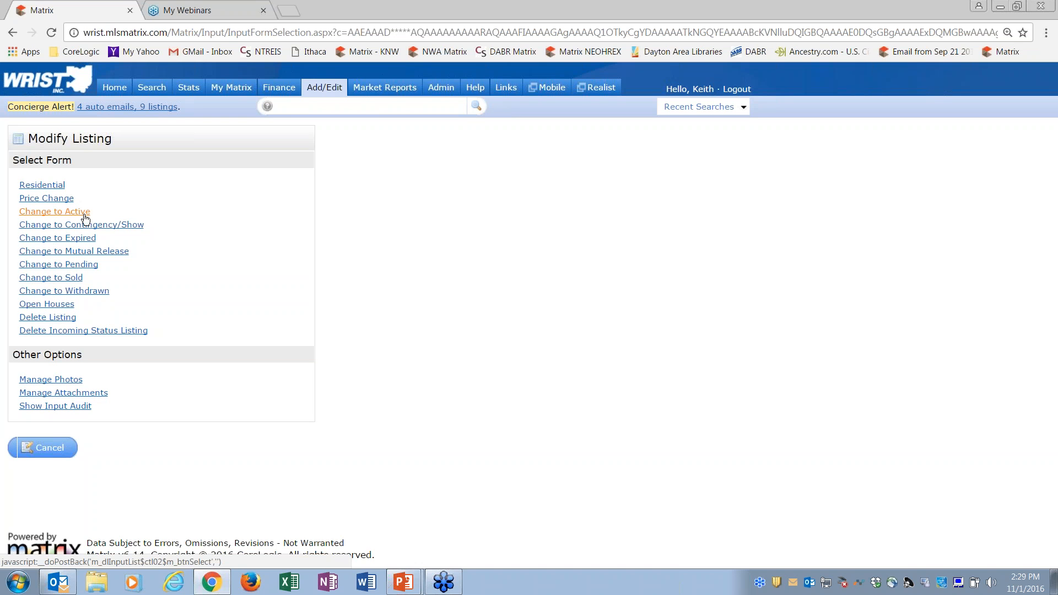
Step: Open the Change to Sold form for listing 4035, review its fields and cancel the input
left_click(73, 277)
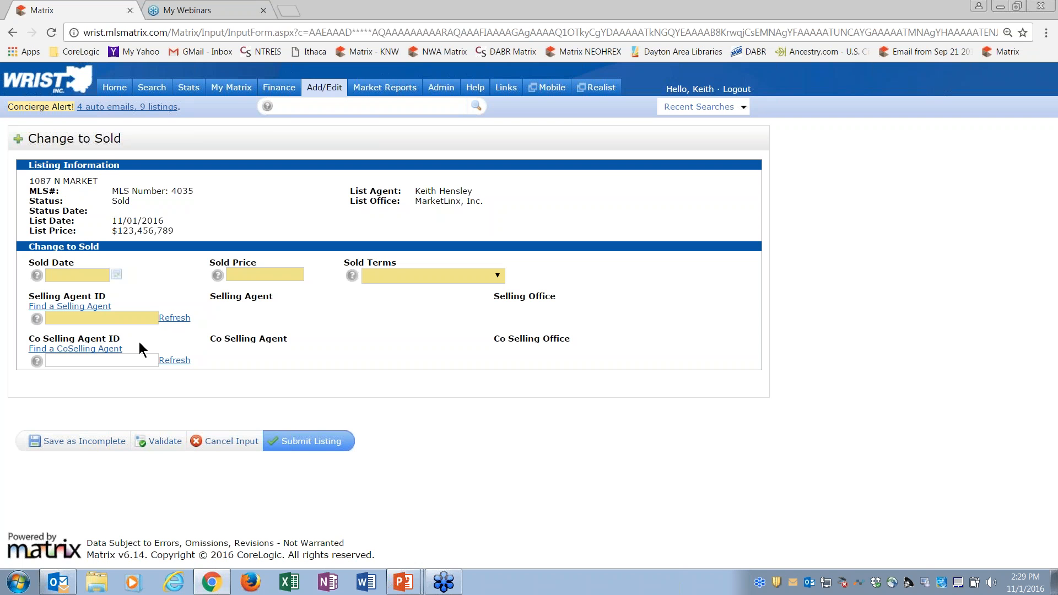
left_click(235, 442)
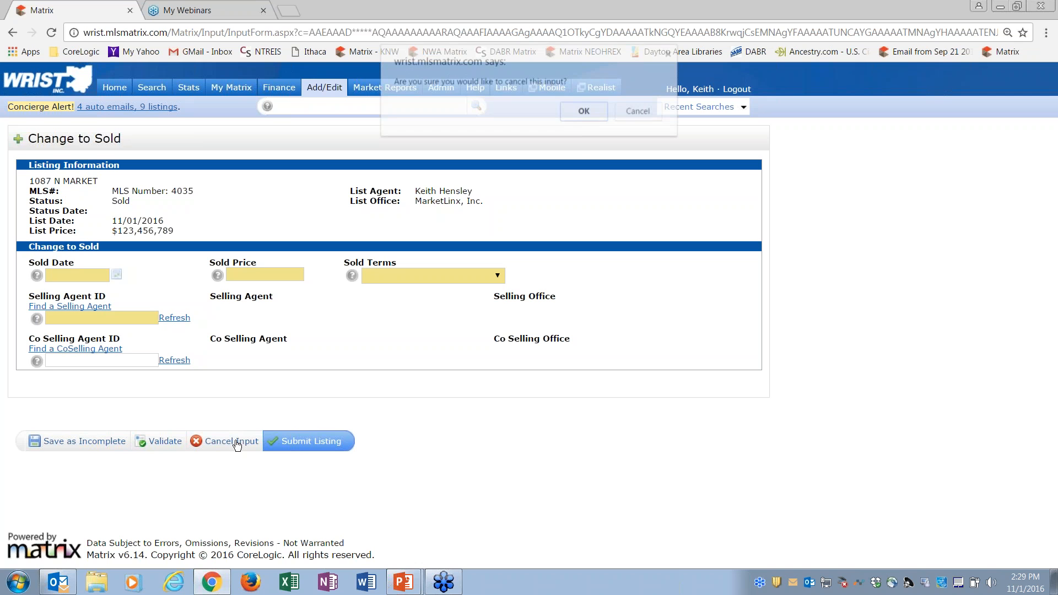
left_click(583, 111)
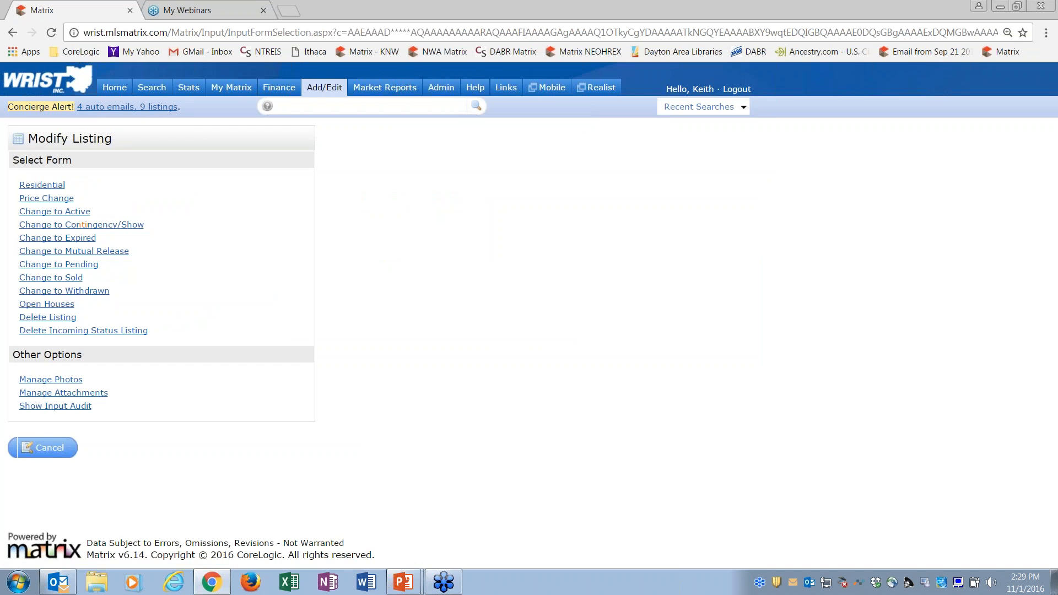
Step: Open the Residential form for listing 4035 and review its sections from Listing through Financing/Showing
left_click(53, 189)
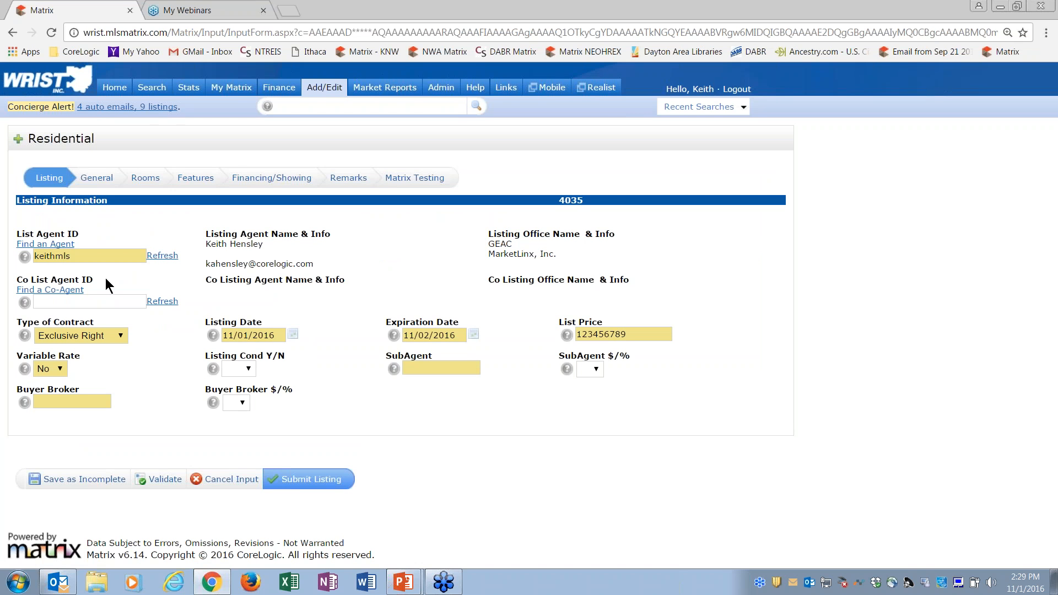
left_click(96, 183)
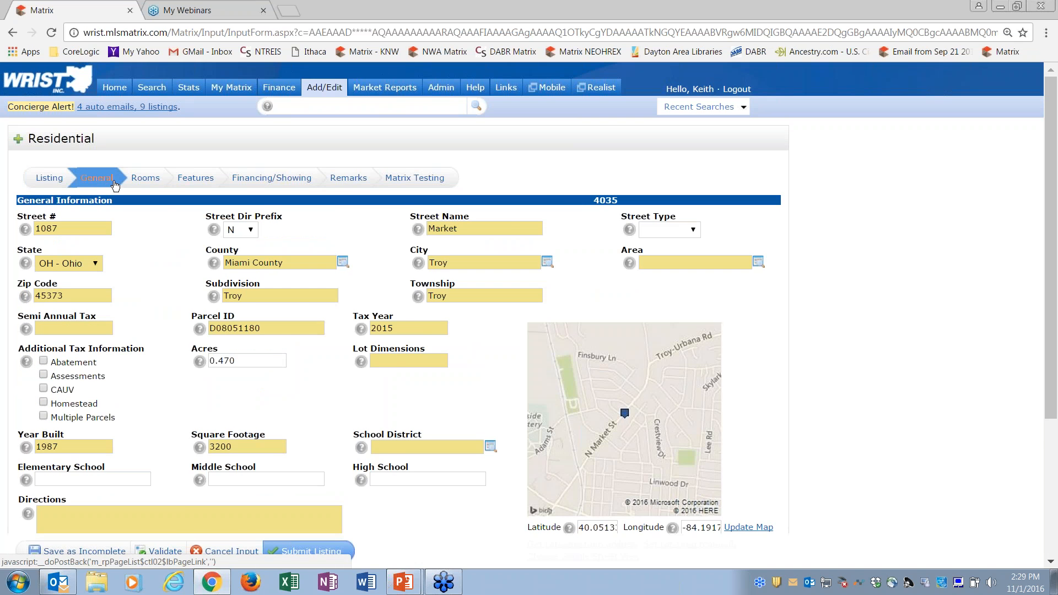
left_click(149, 180)
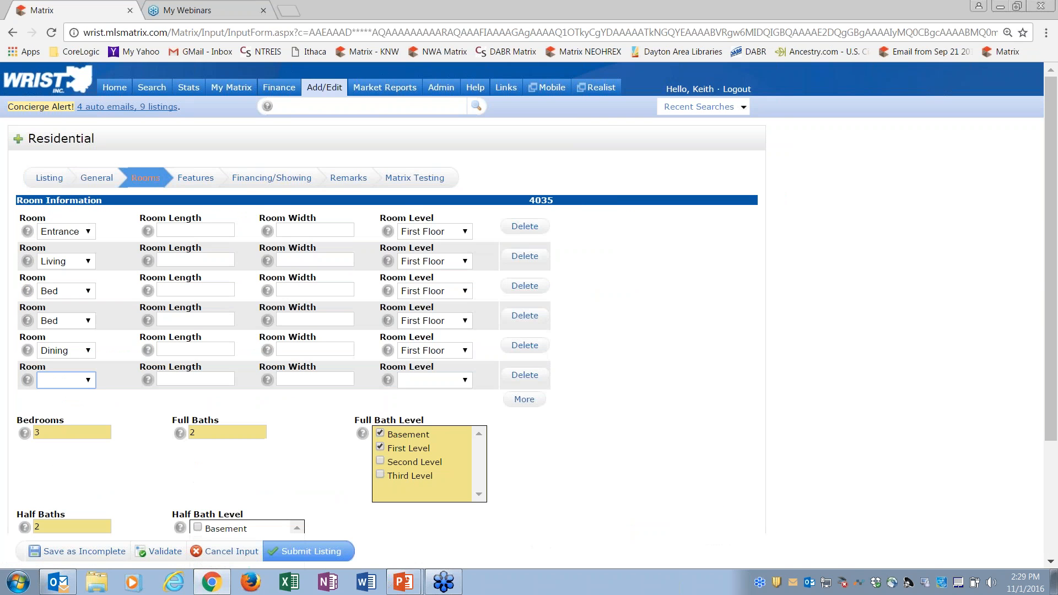
left_click(196, 177)
left_click(269, 181)
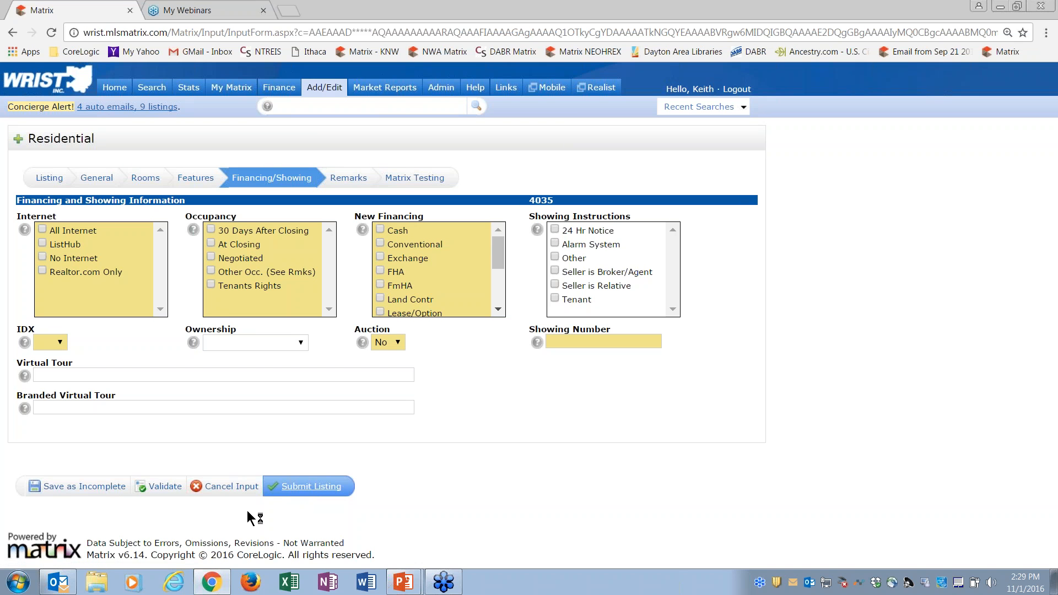
Step: Set the listing's Internet option to Realtor.com Only, choose its IDX setting and save the listing as incomplete
left_click(42, 272)
left_click(53, 342)
left_click(52, 369)
left_click(83, 487)
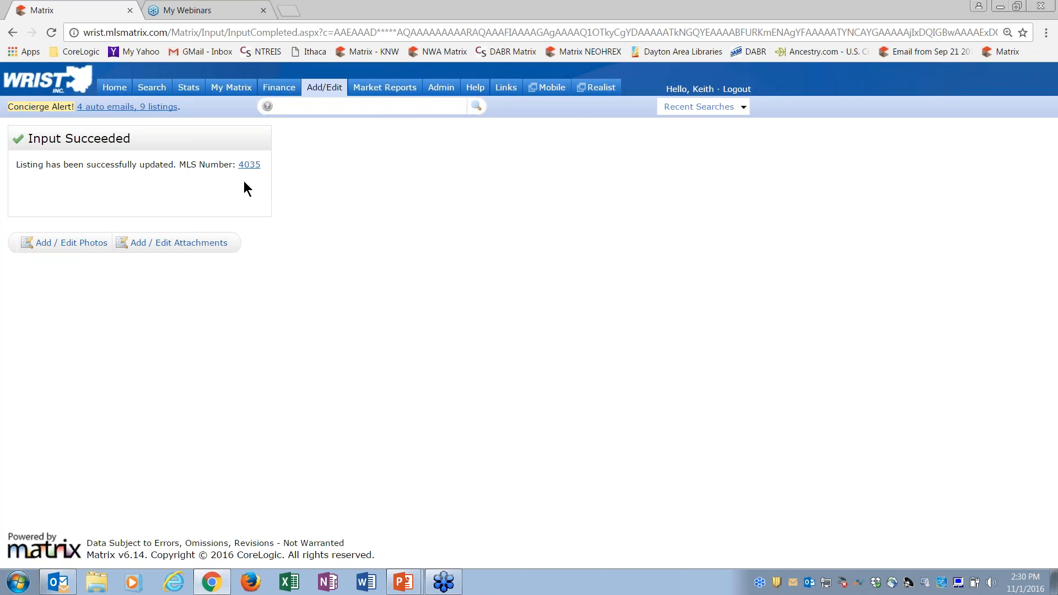
Step: Return to the listing input page and open active listing 4016 for modification through Quick Modify
mouse_move(324, 87)
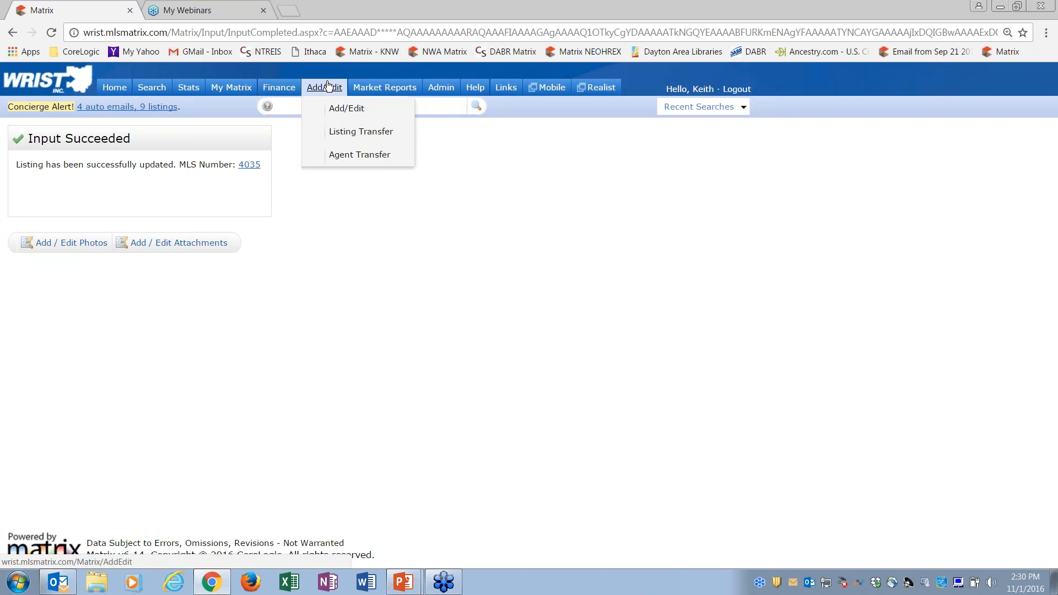
left_click(344, 107)
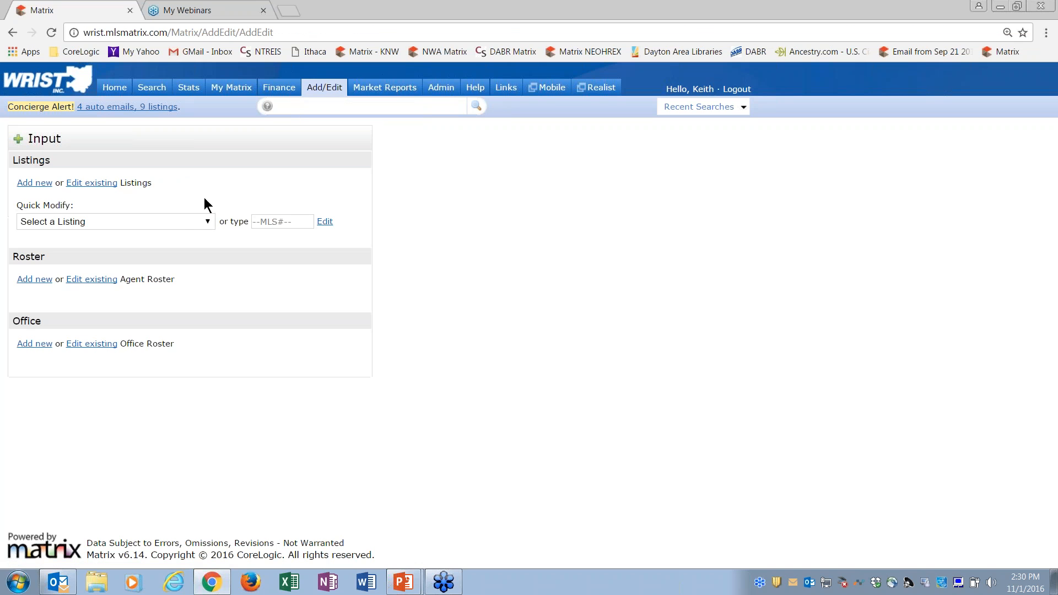
left_click(189, 223)
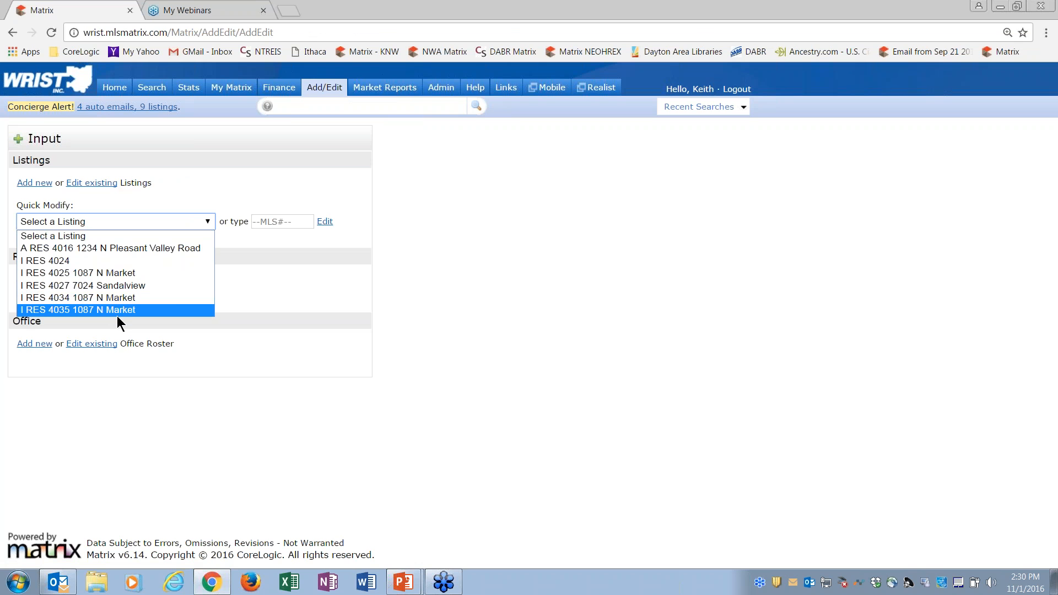
left_click(59, 249)
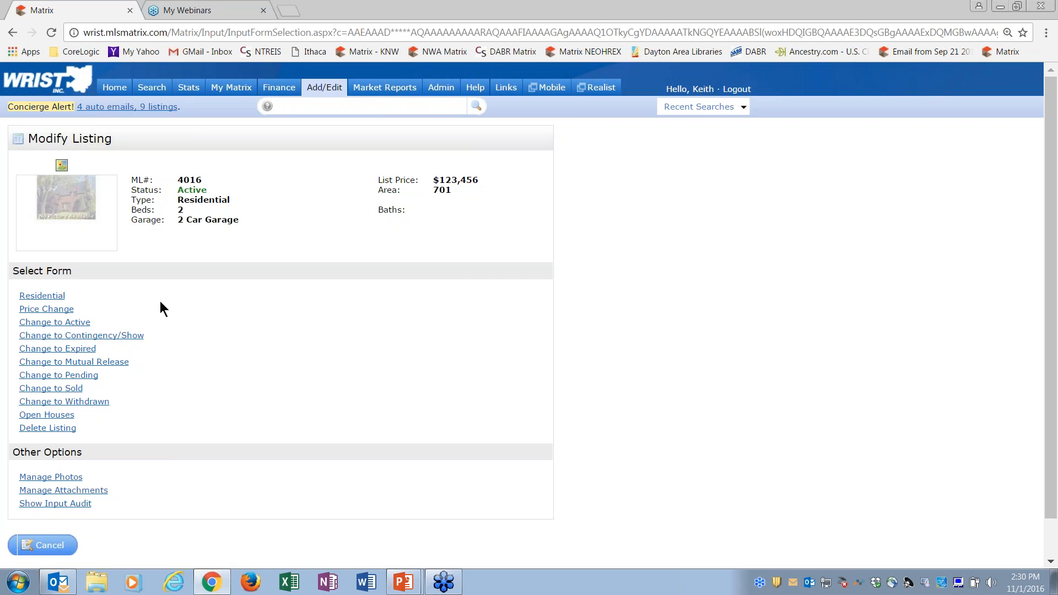
Step: Review the Listing and General sections of listing 4016's Residential form, including its map location options, and leave without submitting
left_click(50, 296)
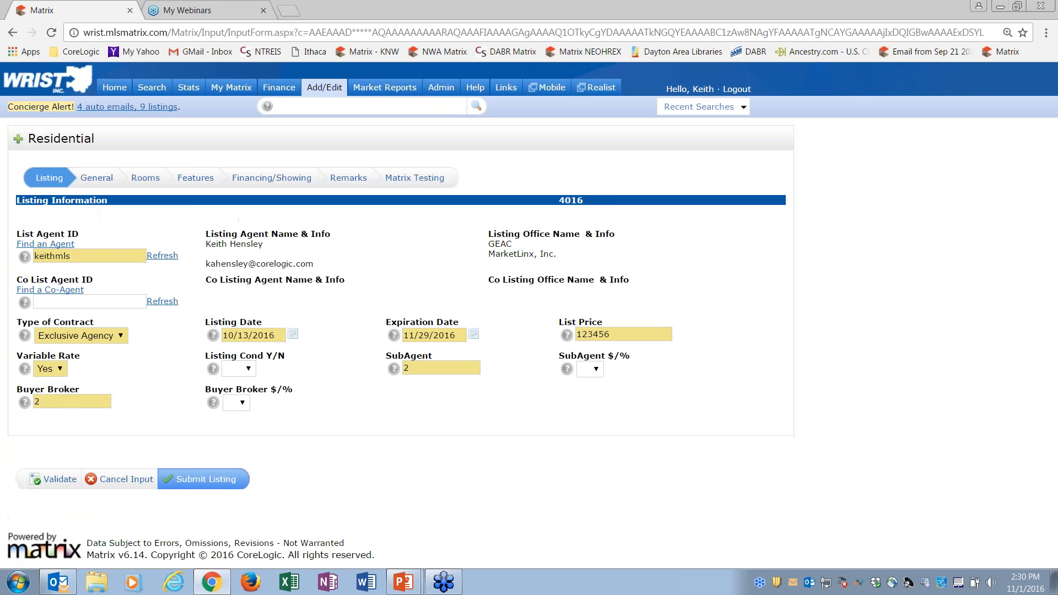
left_click(96, 178)
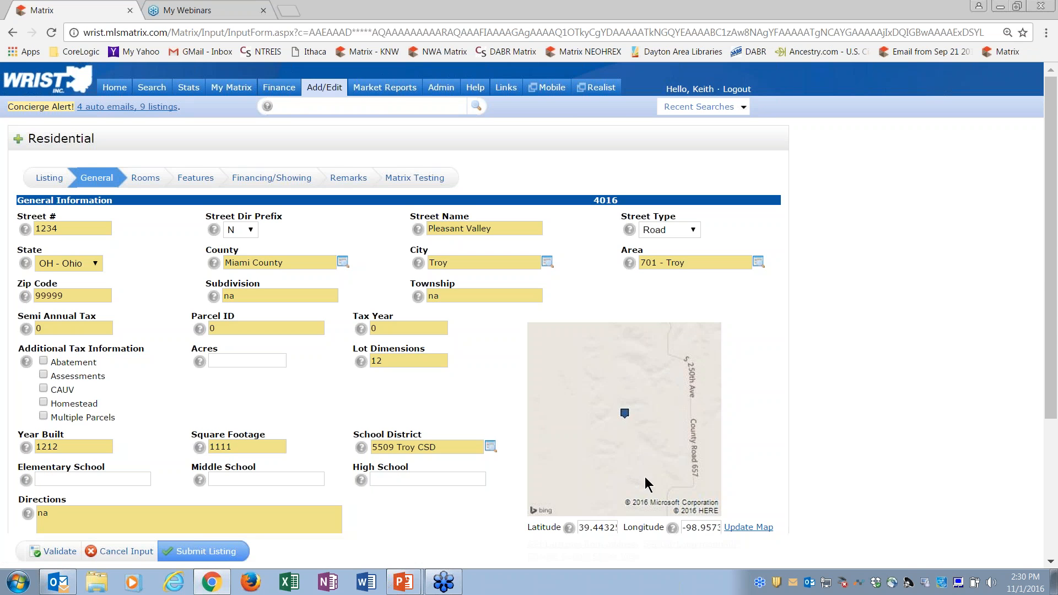
scroll(1053, 273, "down", 2)
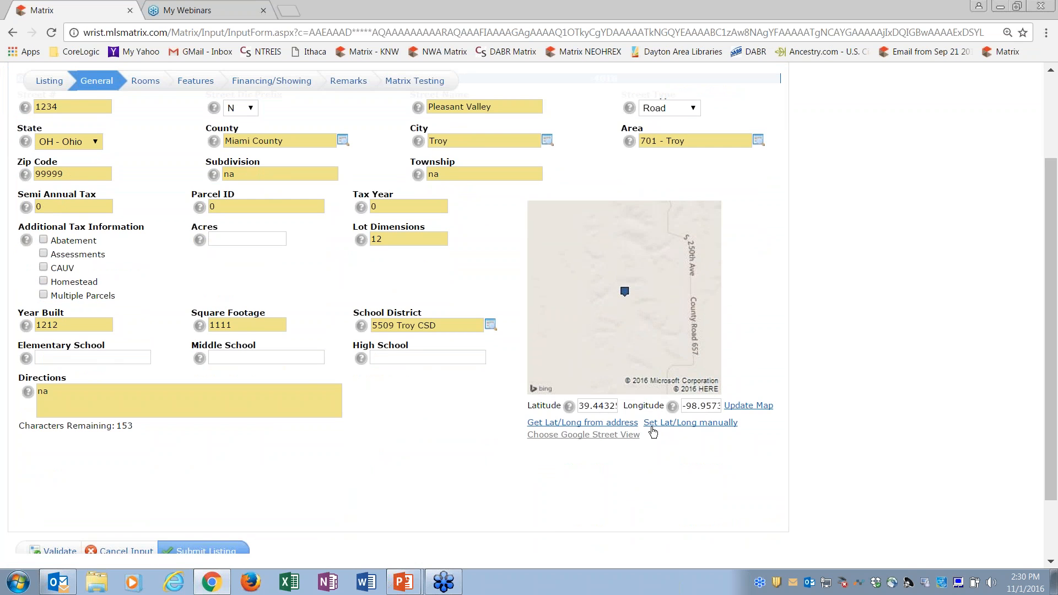
scroll(1054, 174, "up", 2)
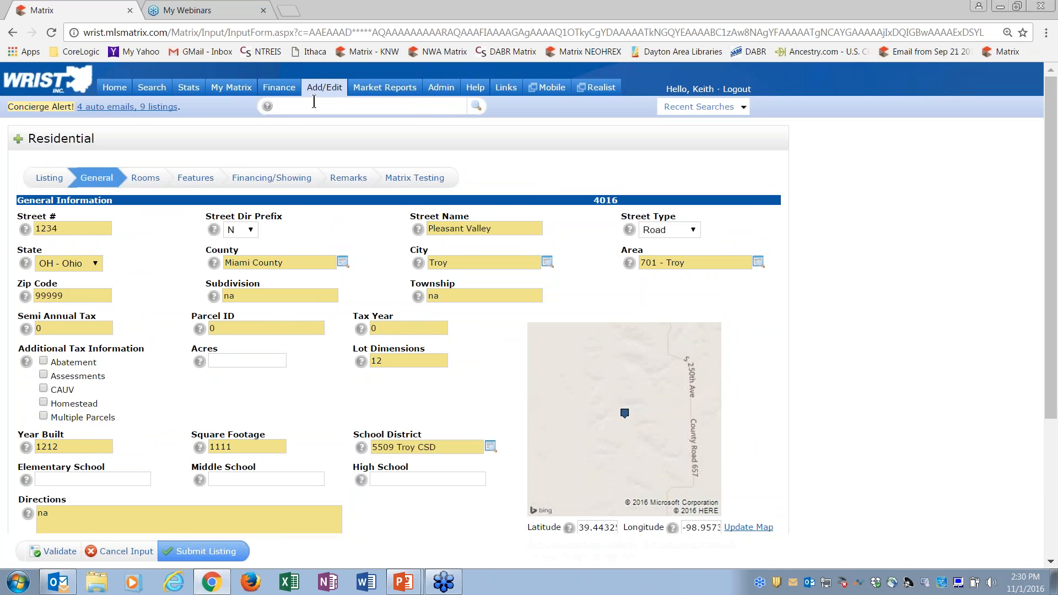
mouse_move(334, 93)
left_click(333, 89)
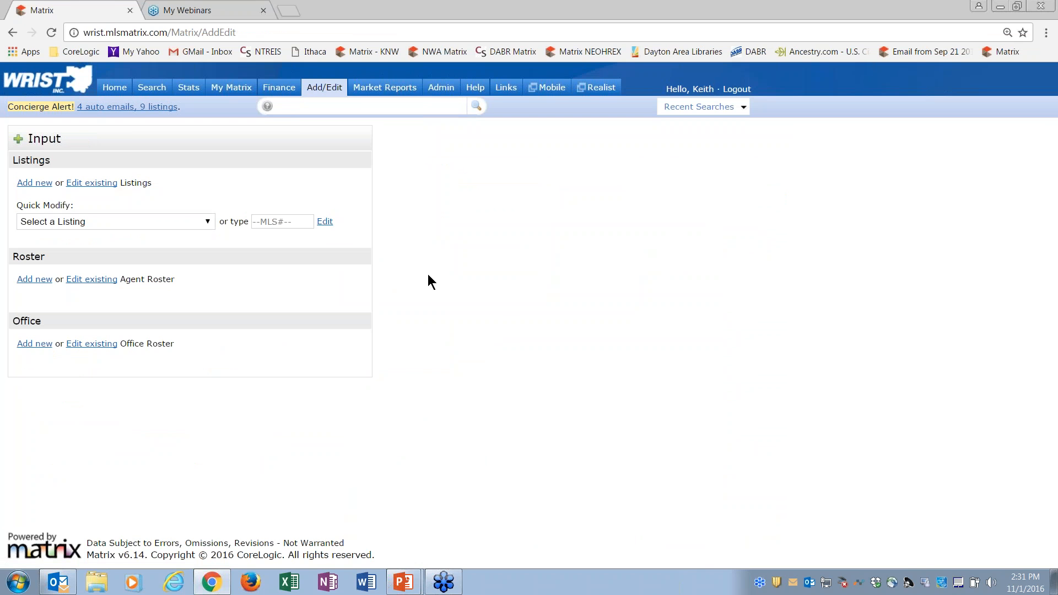
Step: Go to the home page and move the My Listings widget above Hot Sheets
left_click(115, 88)
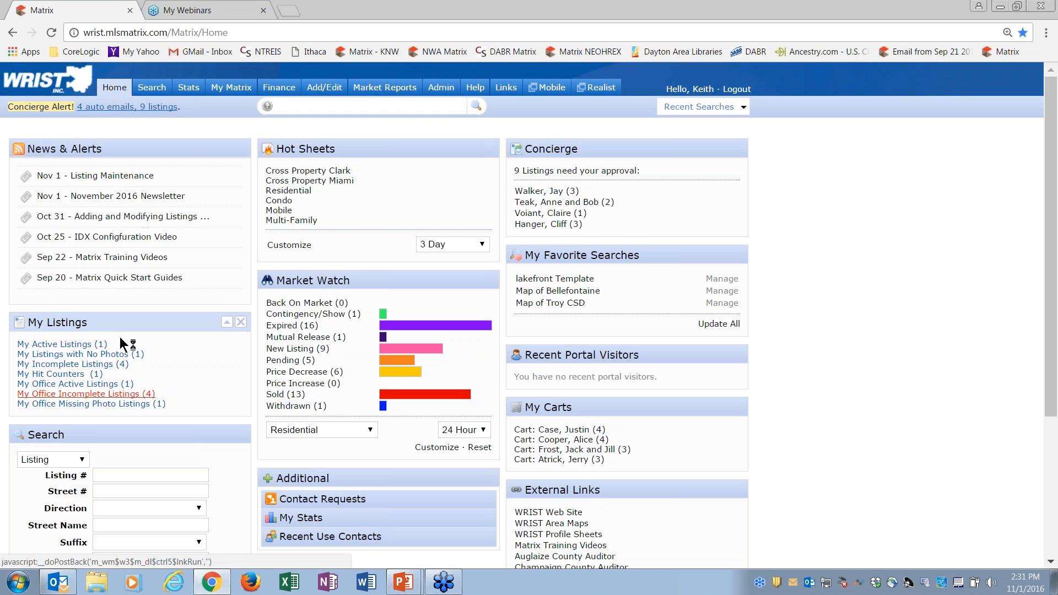
left_click_drag(124, 322, 392, 188)
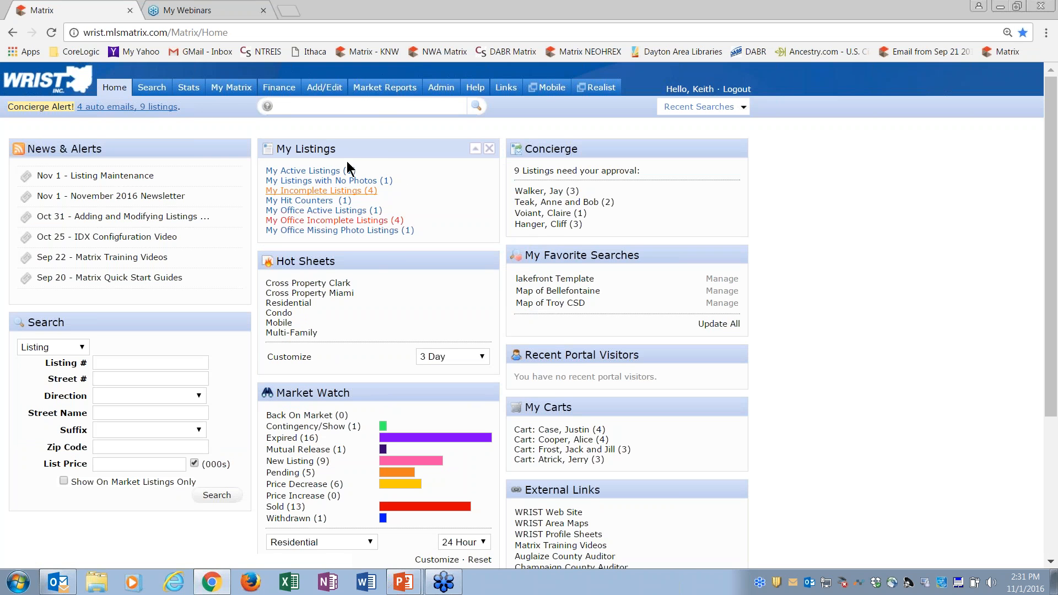
Step: View My Office Incomplete Listings, return to the home page and open My Incomplete Listings
left_click(347, 221)
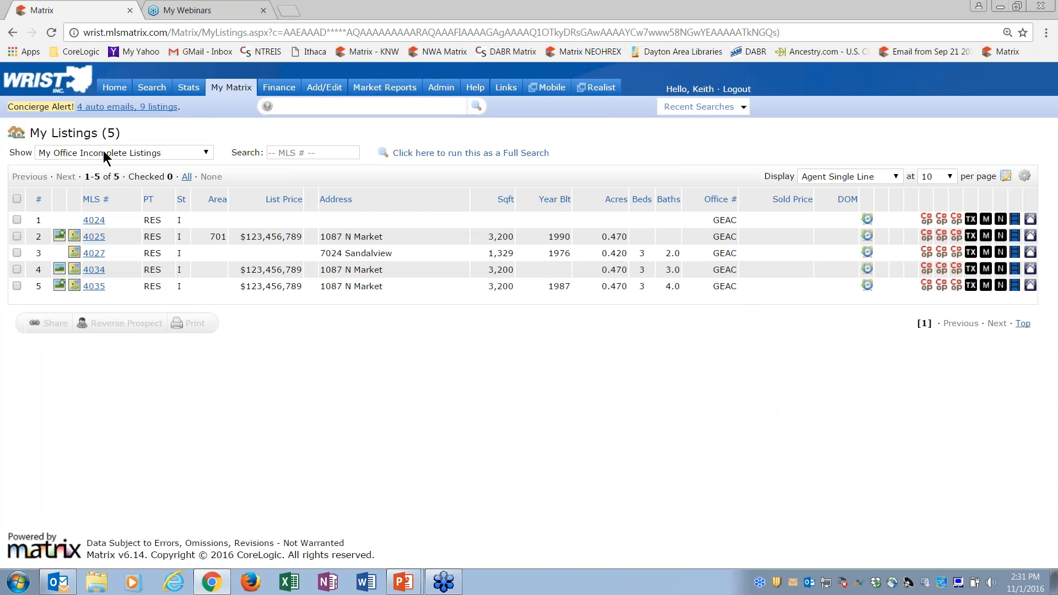
left_click(120, 96)
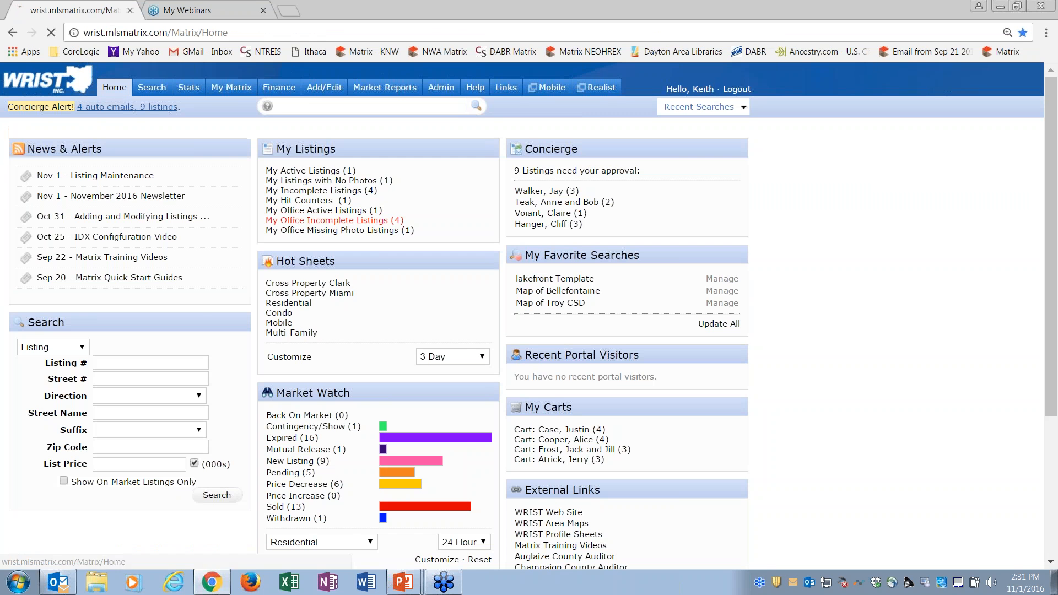
left_click(335, 191)
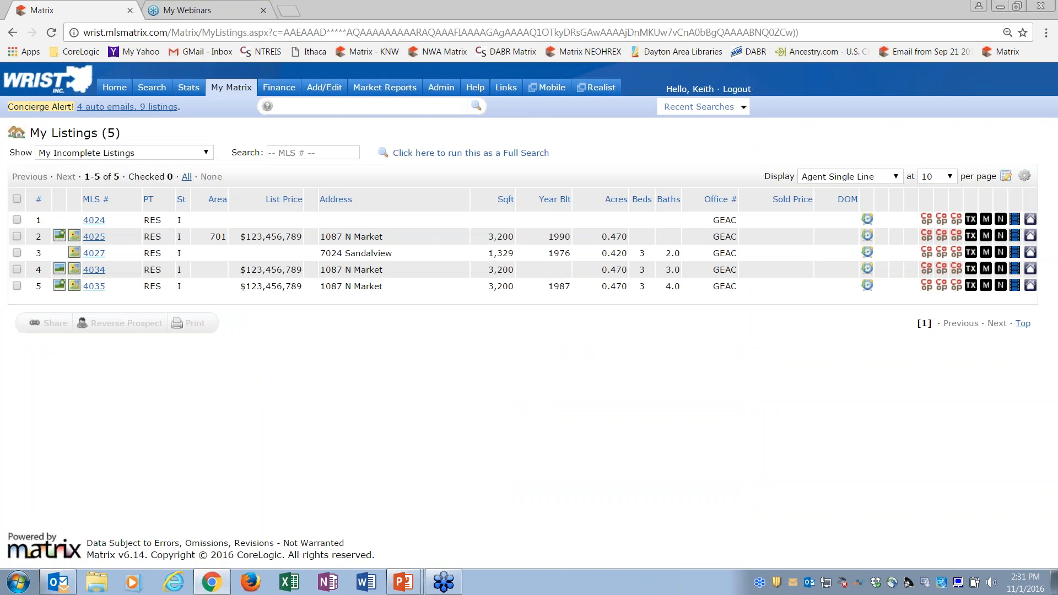
Step: Select incomplete listings 4025, 4027 and 4035, and deselect all of them except 4025
left_click(17, 236)
left_click(16, 286)
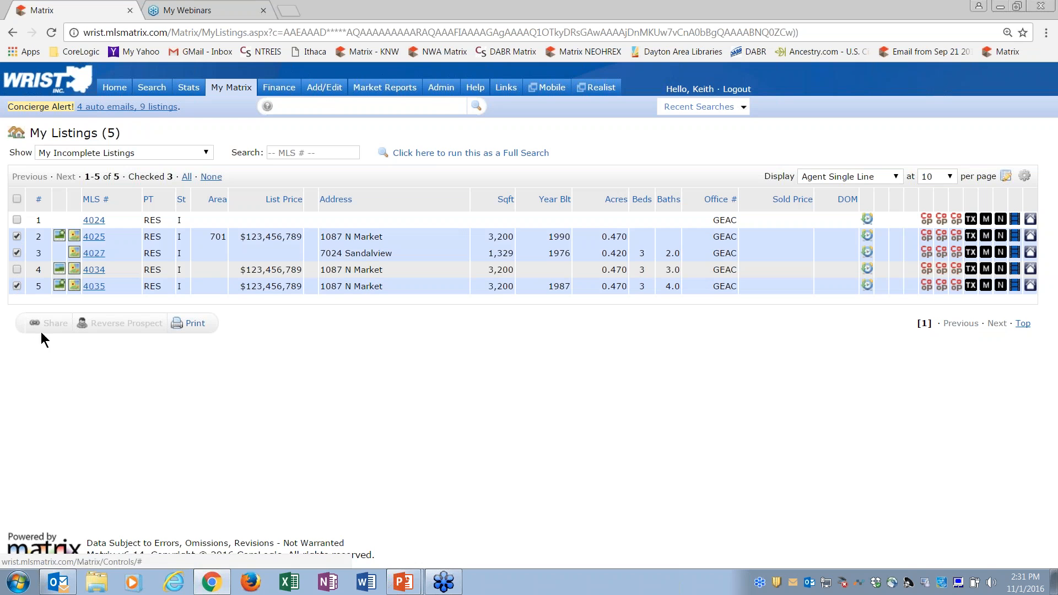
left_click(17, 286)
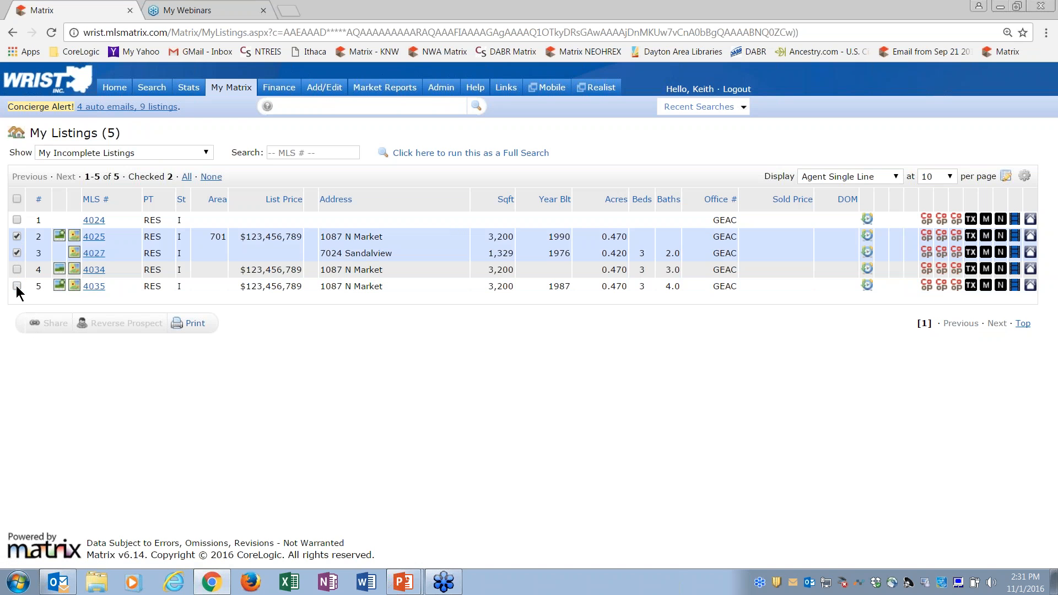
left_click(17, 253)
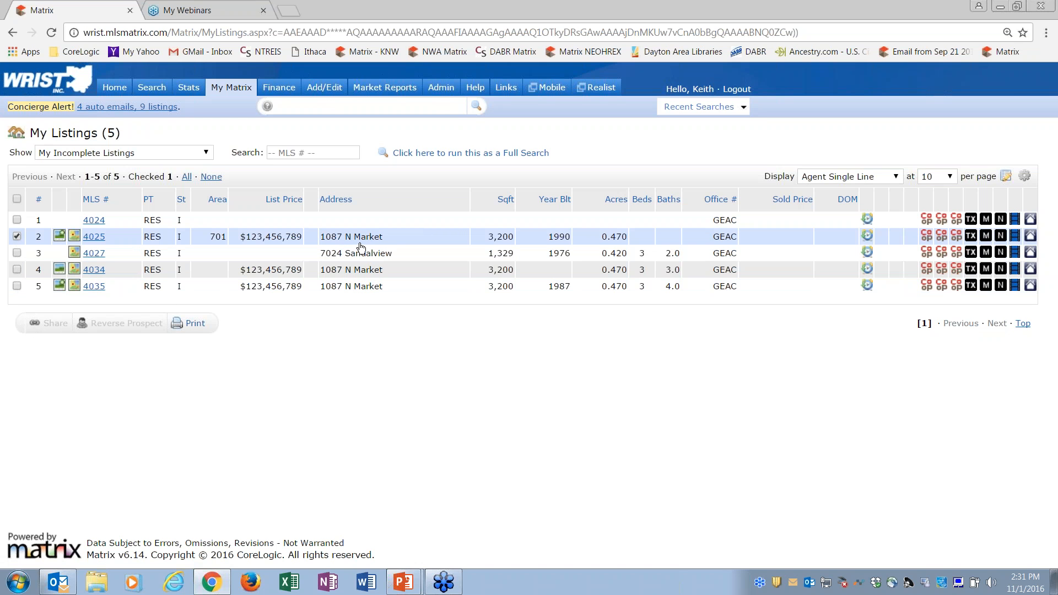
Step: Go to the listing input page, check the listings offered for Quick Modify and close the list without choosing one
mouse_move(329, 90)
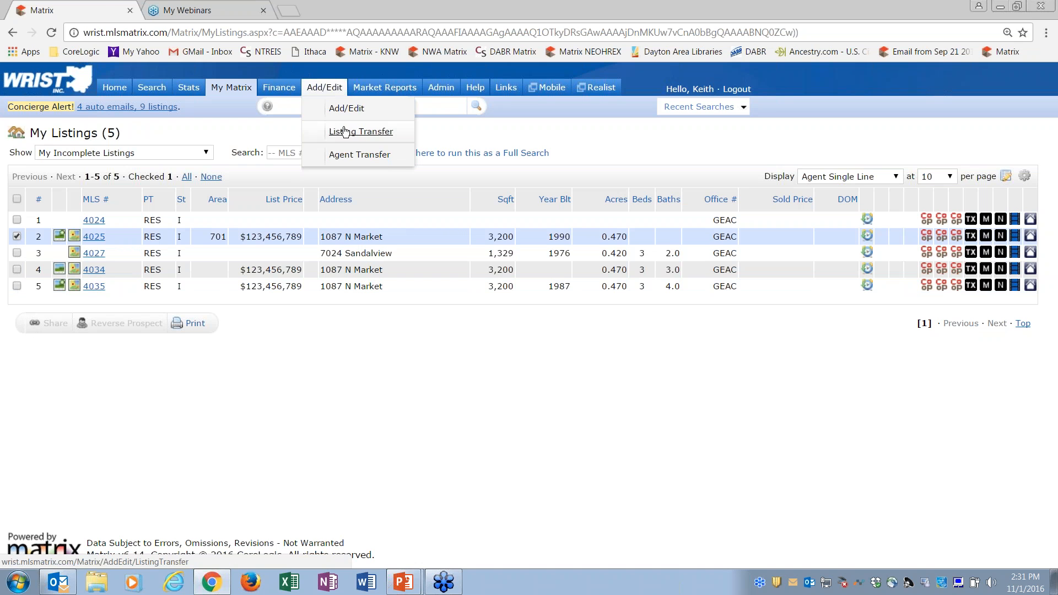
left_click(341, 108)
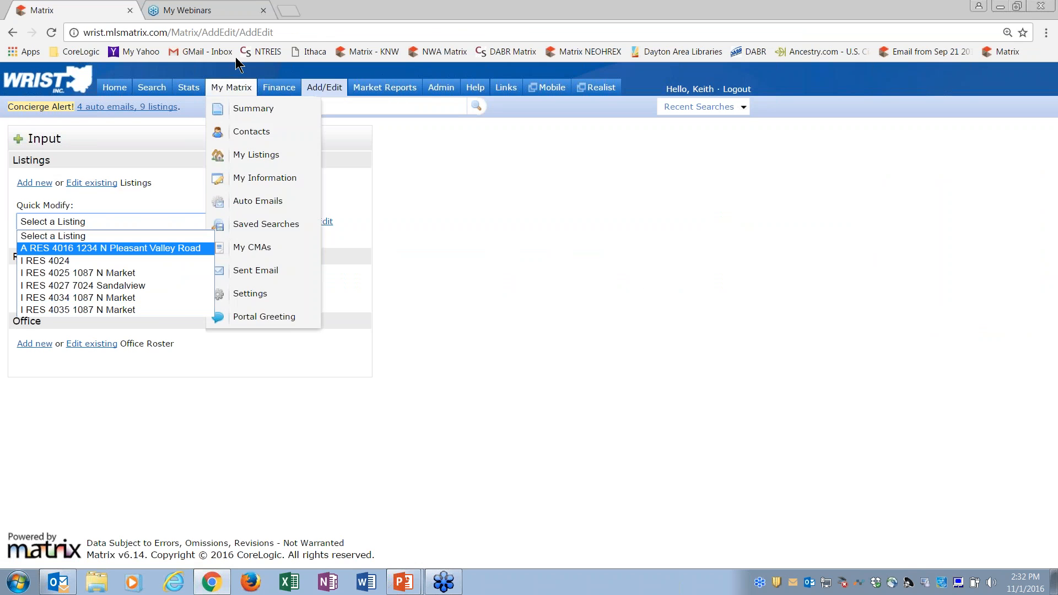
left_click(177, 144)
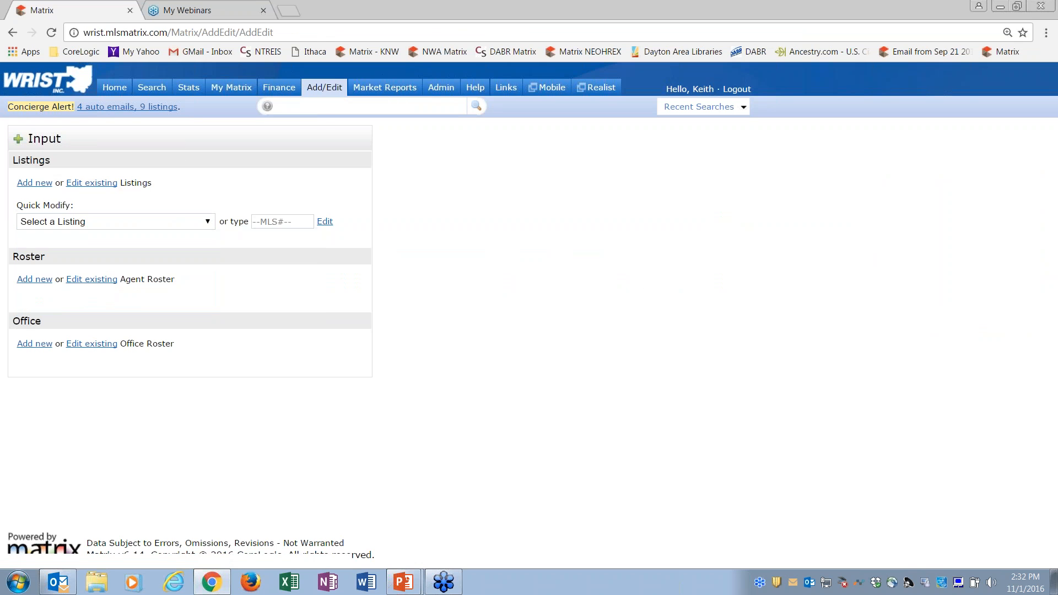
Step: Open My Active Listings from the home page and select listing 4016
left_click(114, 87)
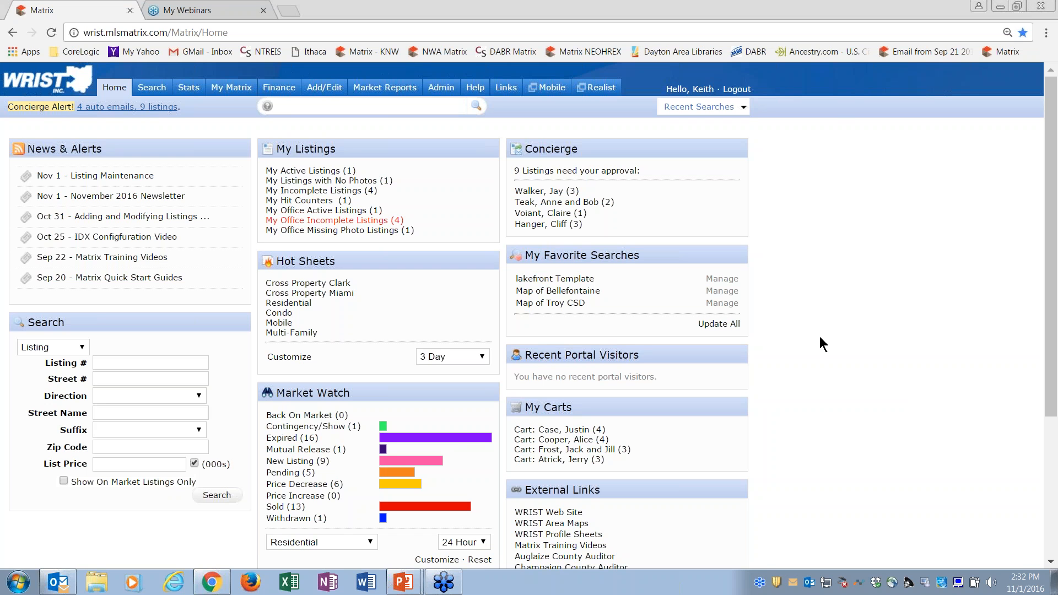
left_click(309, 173)
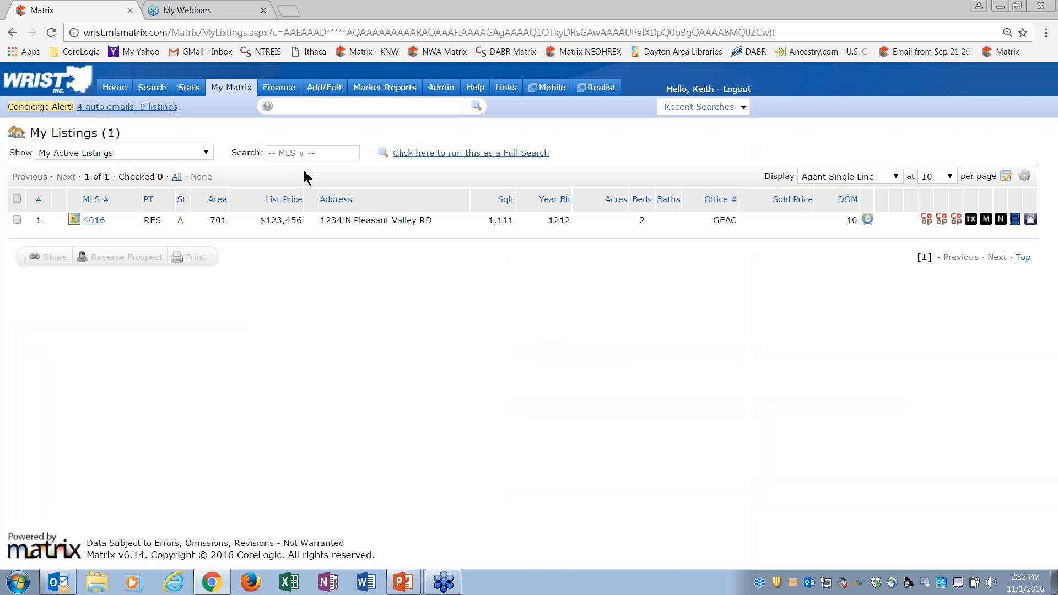
left_click(17, 220)
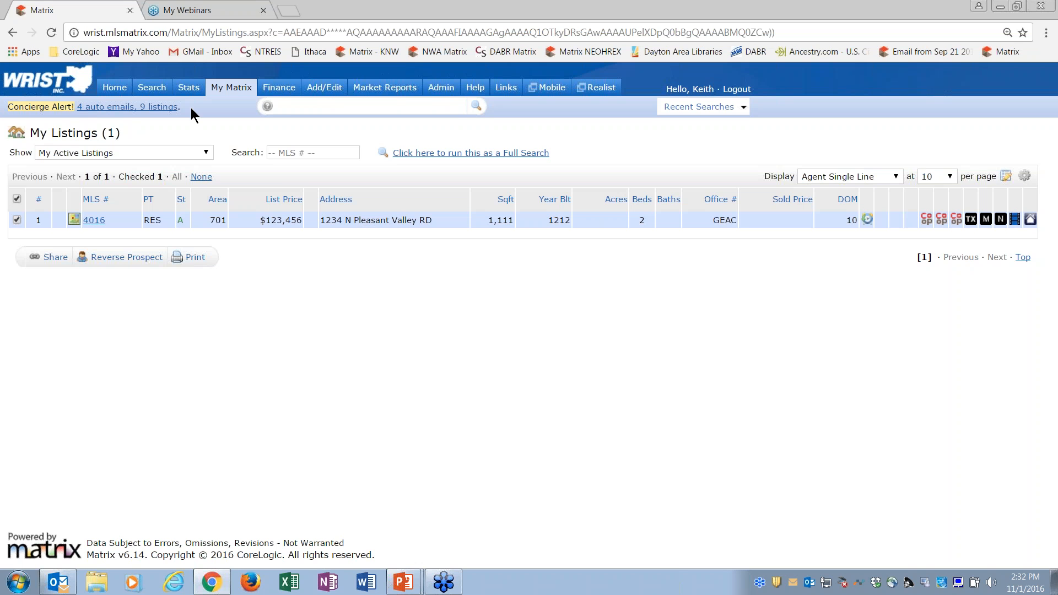
Step: Review My Office Incomplete Listings and My Listings with No Photos, opening each from the home page
left_click(116, 94)
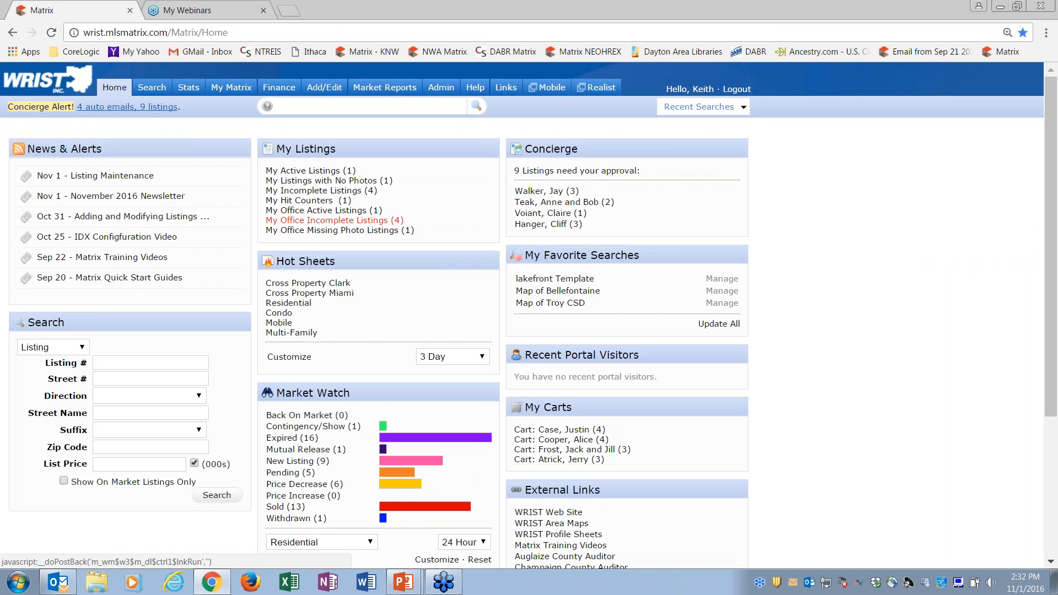
left_click(361, 222)
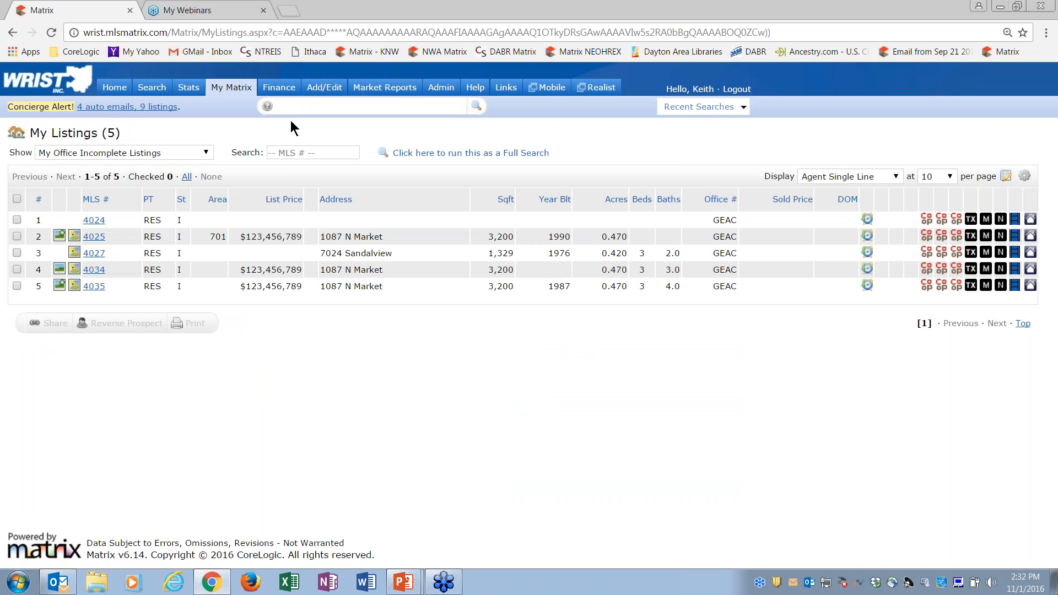
left_click(114, 87)
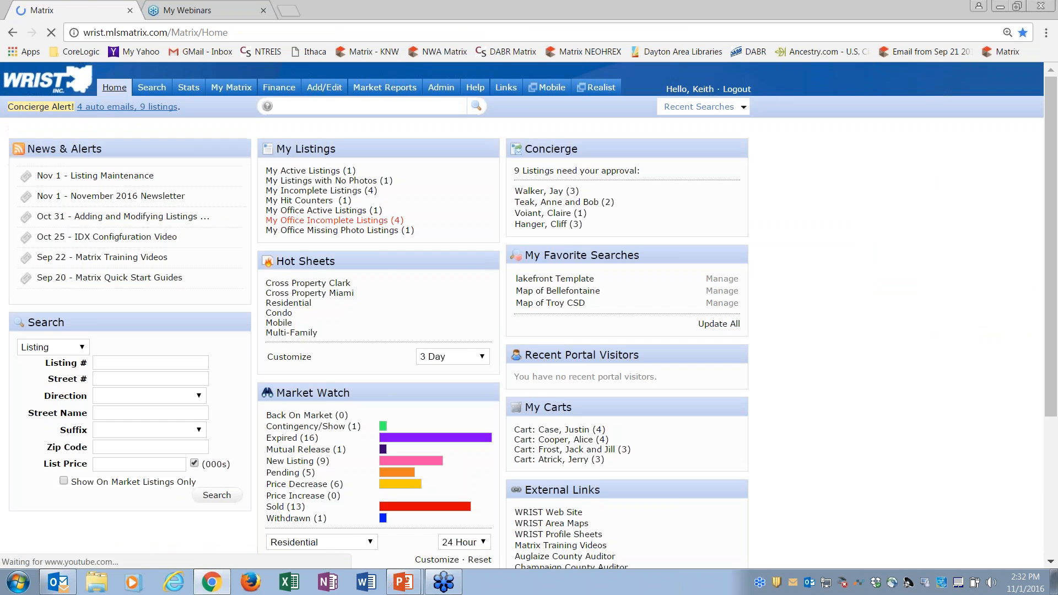
left_click(334, 182)
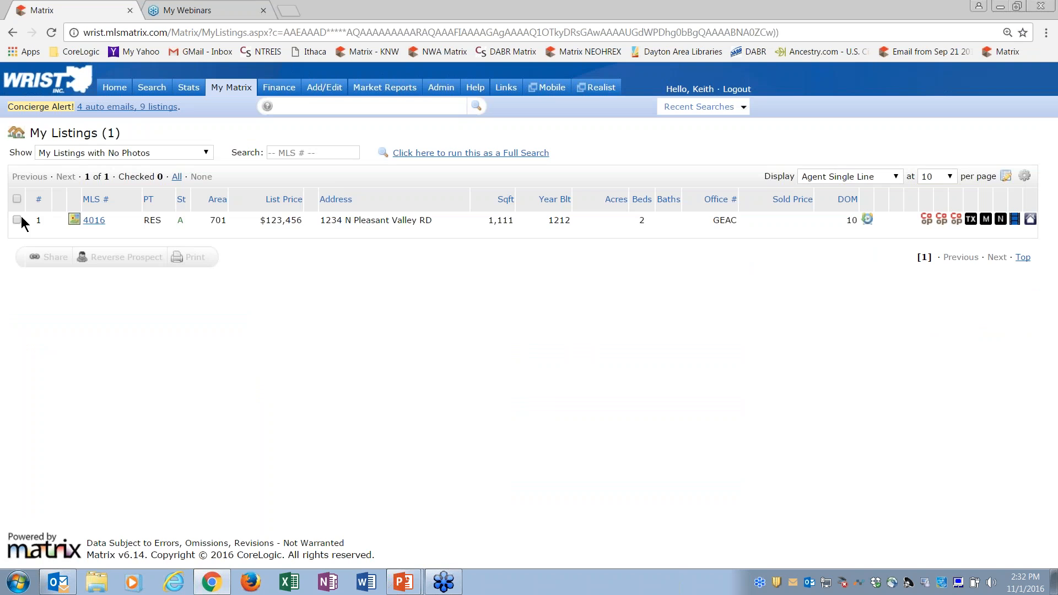
Step: Toggle the selection of listing 4016 in My Listings with No Photos to check the available actions, leaving it selected
left_click(16, 220)
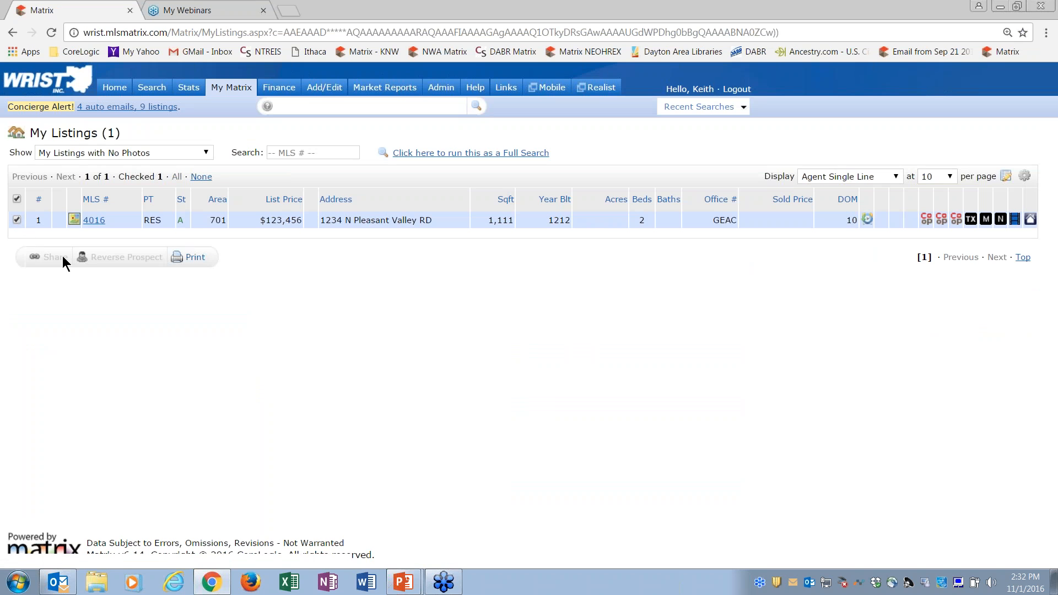
left_click(17, 220)
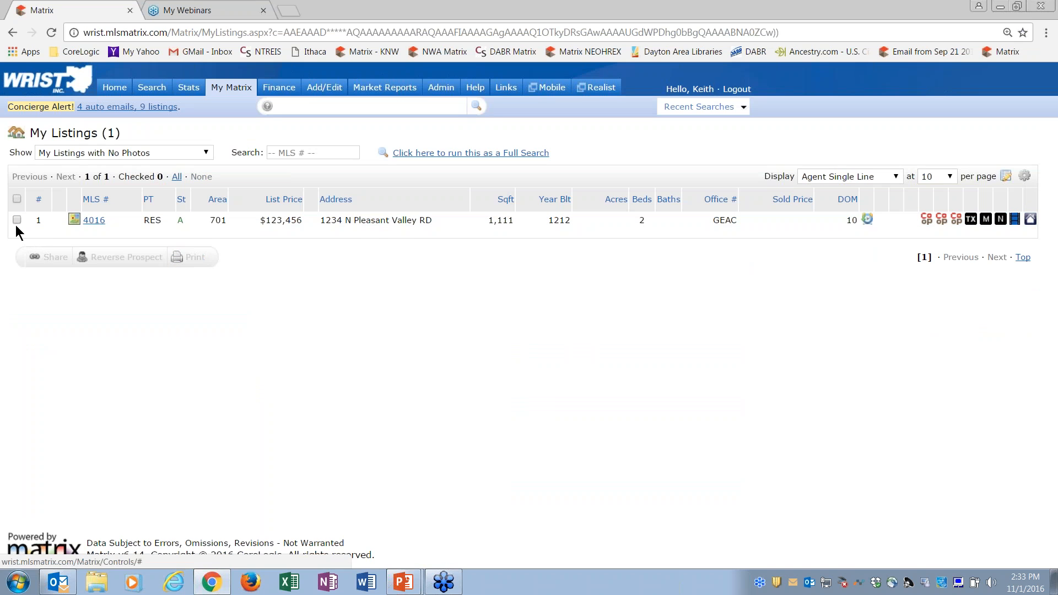
left_click(17, 220)
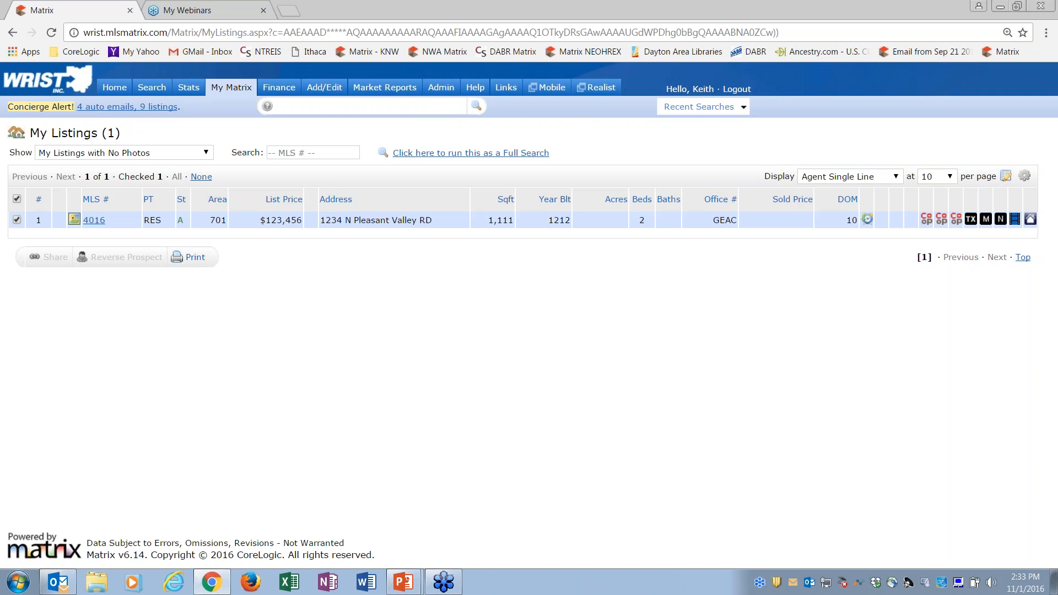
Step: Go to the listing input page, choose active listing 4016 for Quick Modify and open its Open Houses form
left_click(324, 88)
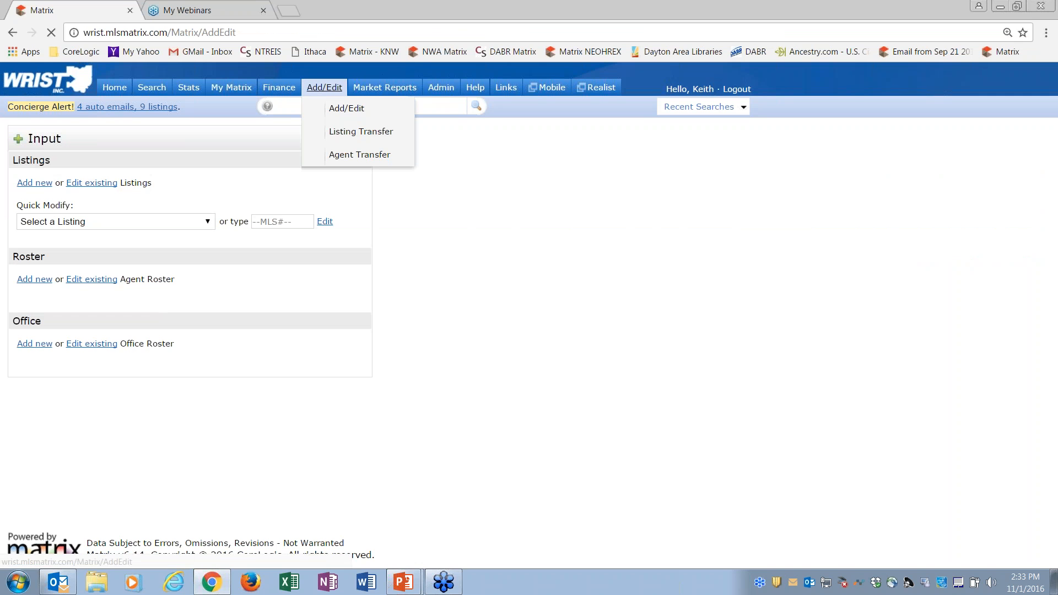
left_click(80, 222)
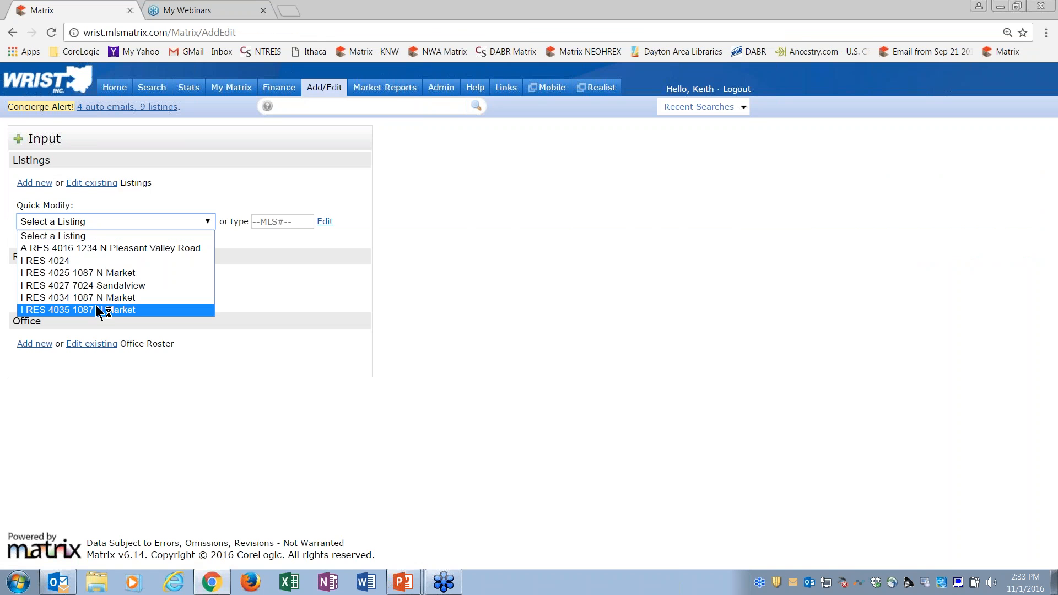
left_click(108, 249)
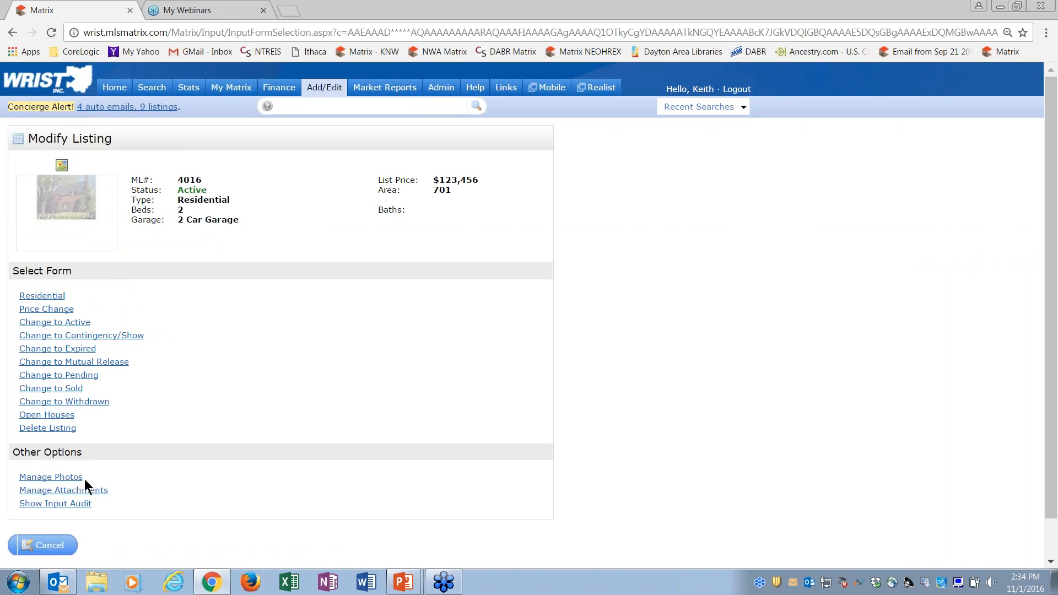
left_click(62, 420)
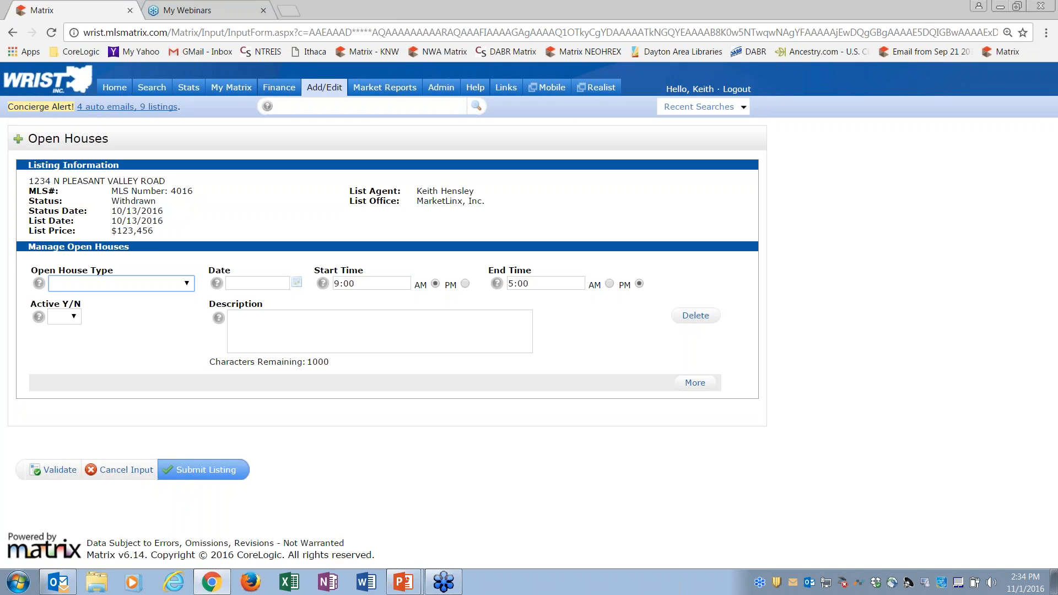
Step: Fill in the first open house entry as a Public Open House on 11/06/2016 with Active set to No
left_click(188, 283)
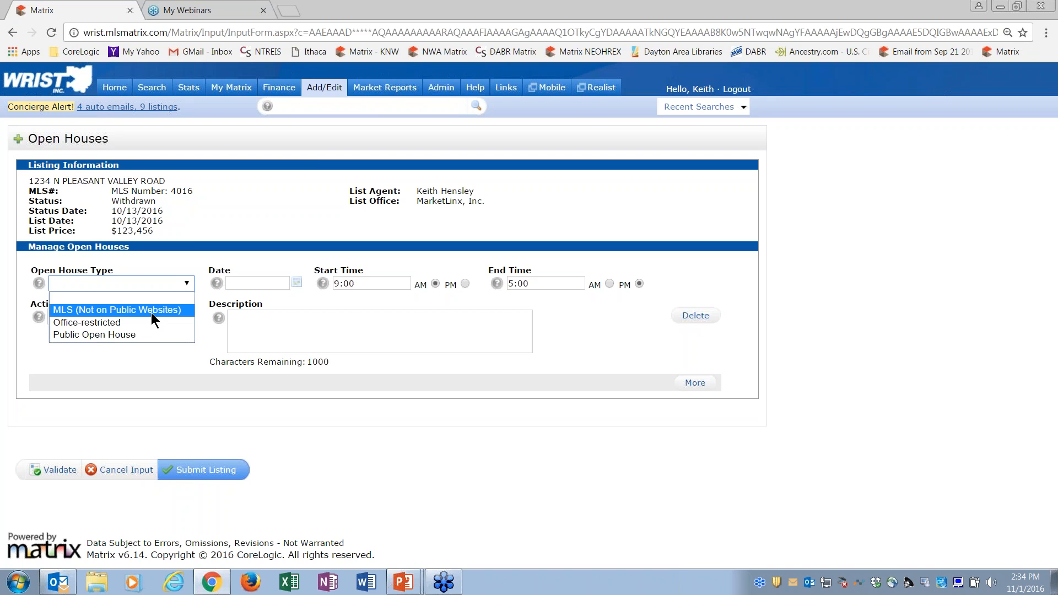
left_click(139, 334)
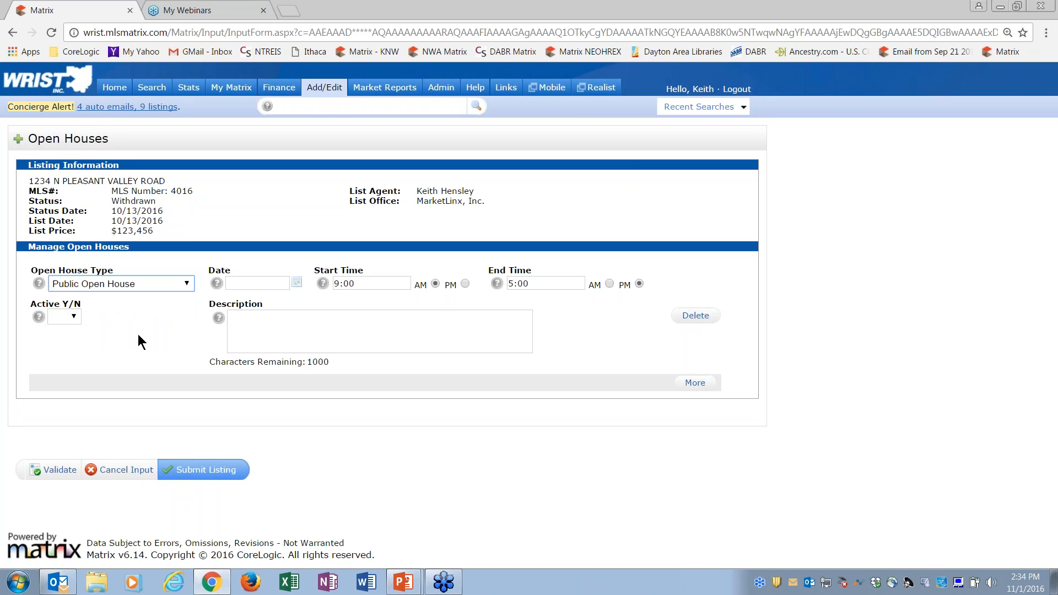
left_click(297, 282)
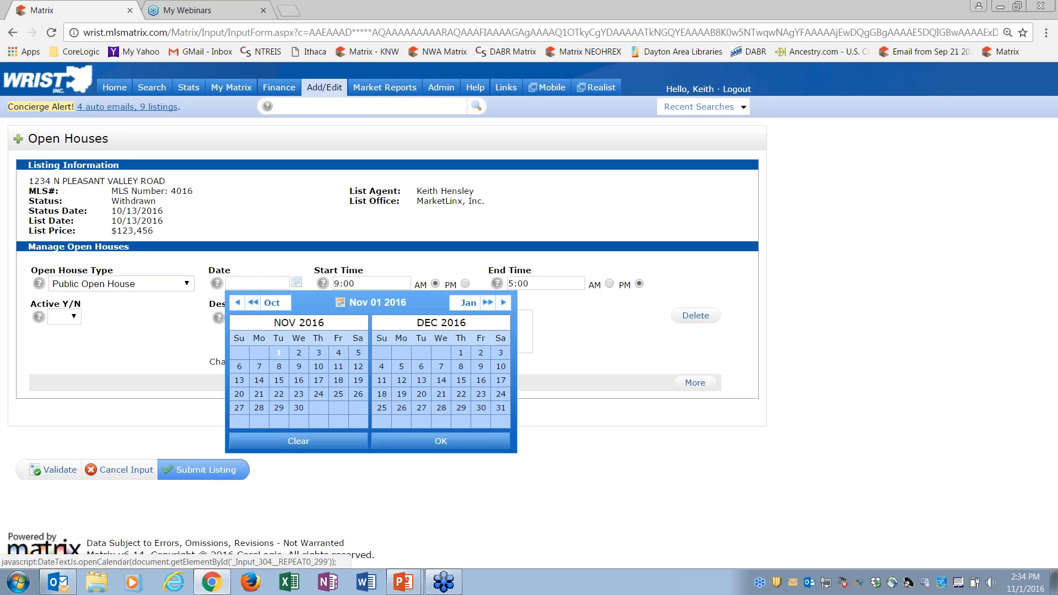
left_click(240, 367)
left_click(411, 442)
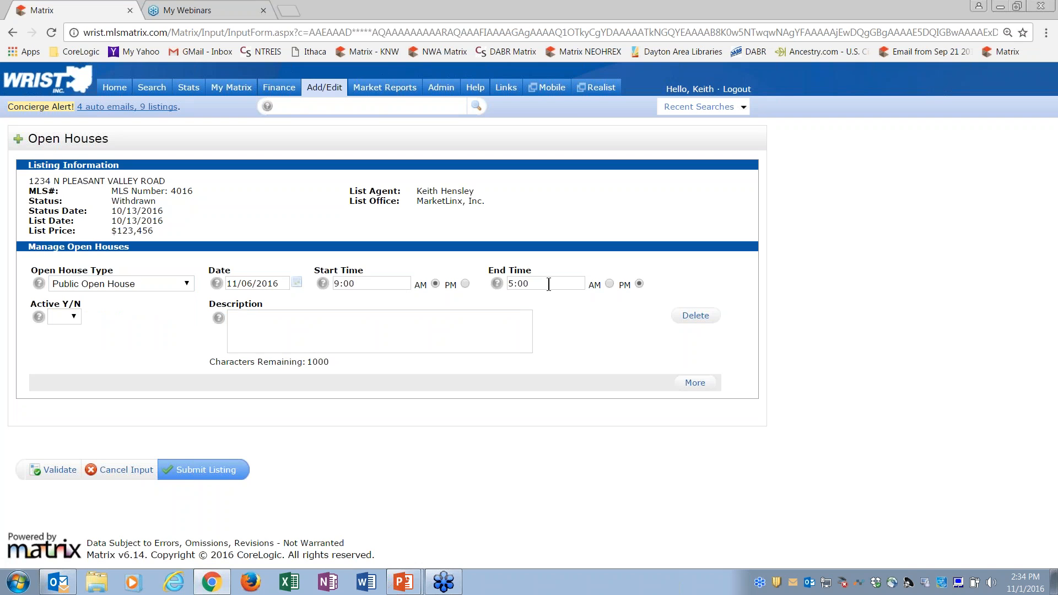
left_click(66, 318)
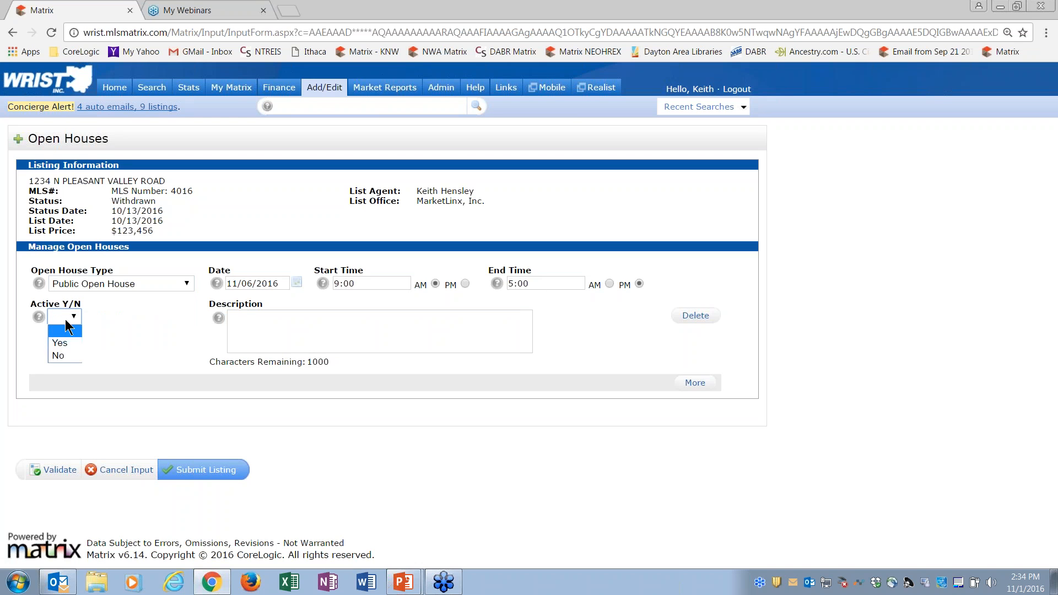
left_click(67, 355)
Step: Add a second open house entry as a Public Open House on 11/13/2016, and add a blank third entry
left_click(695, 384)
left_click(187, 400)
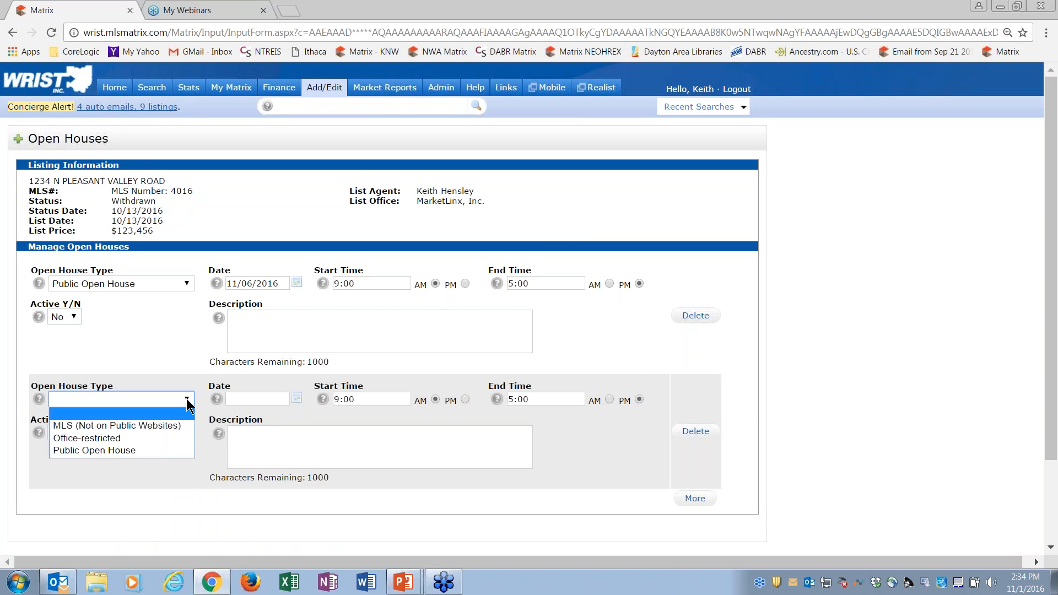
left_click(150, 451)
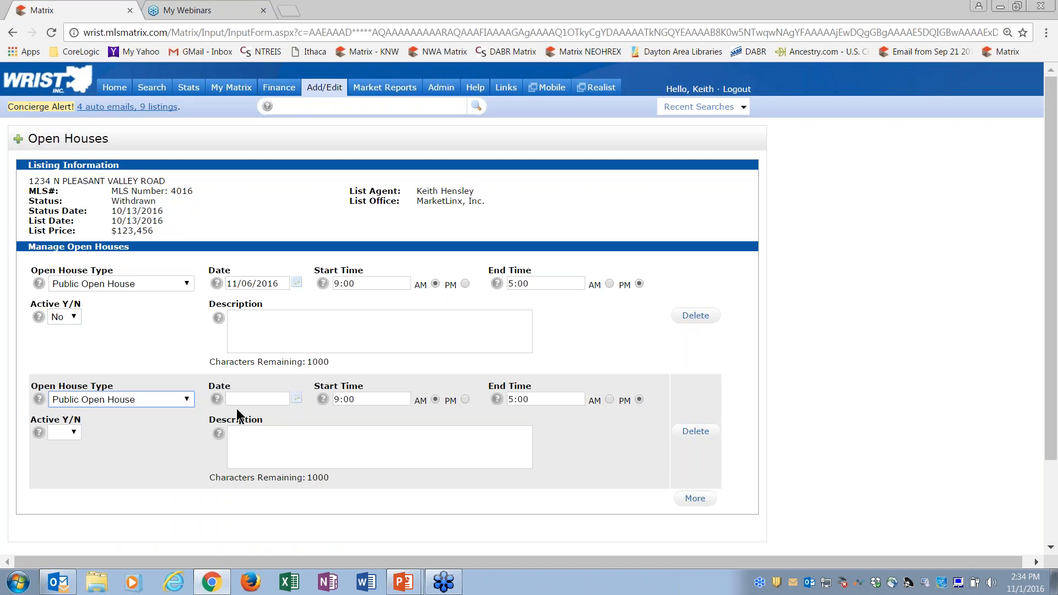
left_click(298, 400)
left_click(240, 393)
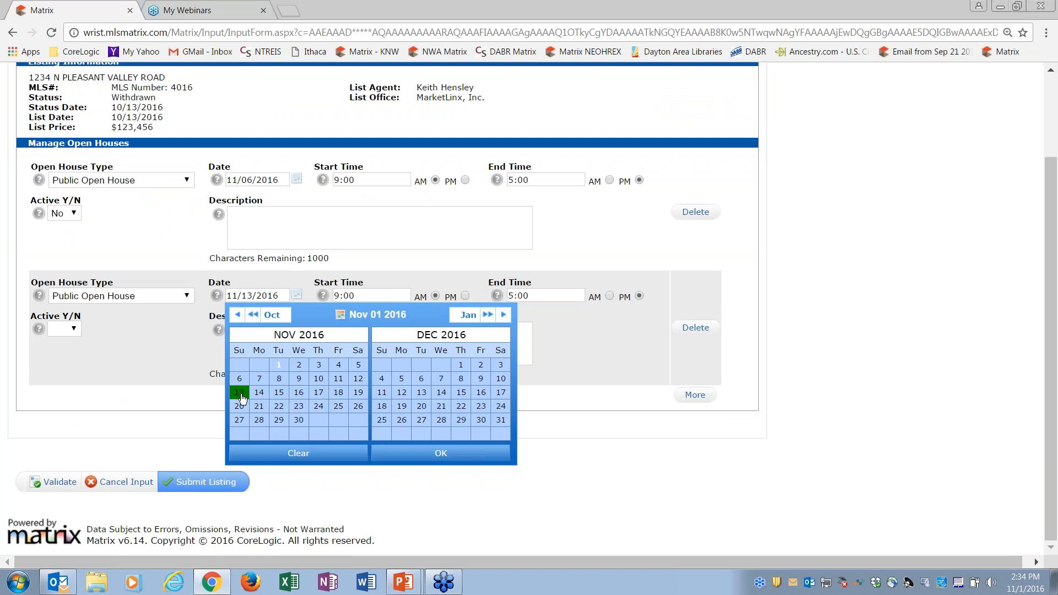
left_click(410, 452)
left_click(695, 396)
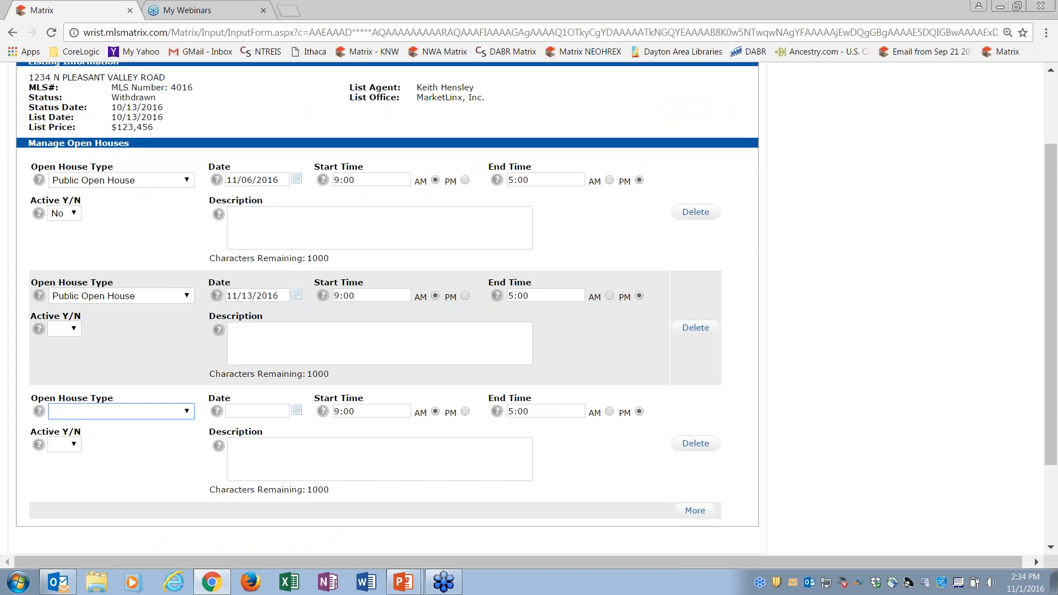
Step: Leave the open house form for the Residential search and open the editor for its additional fields
scroll(502, 265, "up", 2)
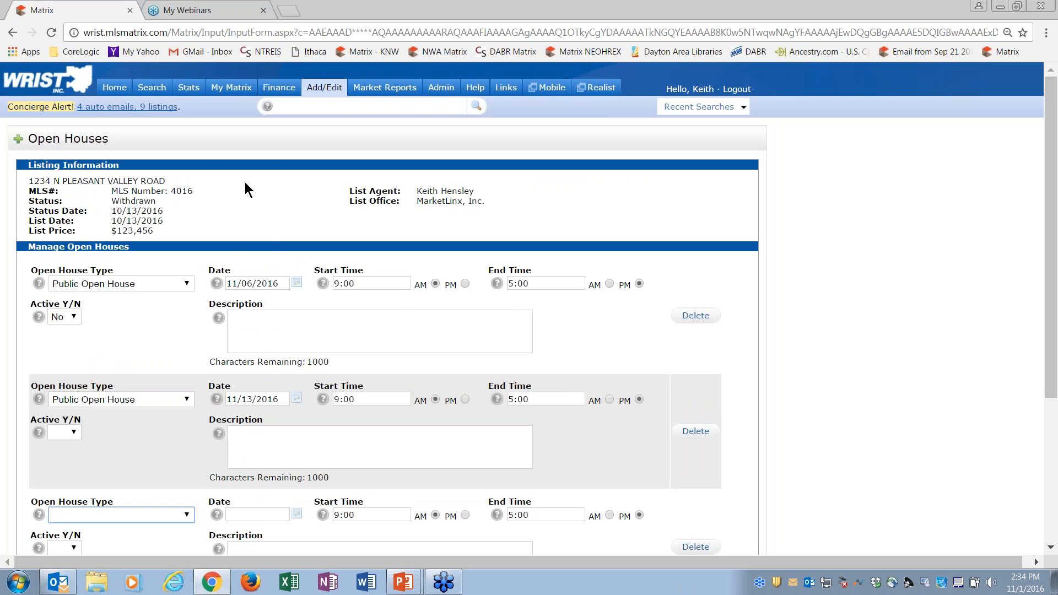
mouse_move(156, 95)
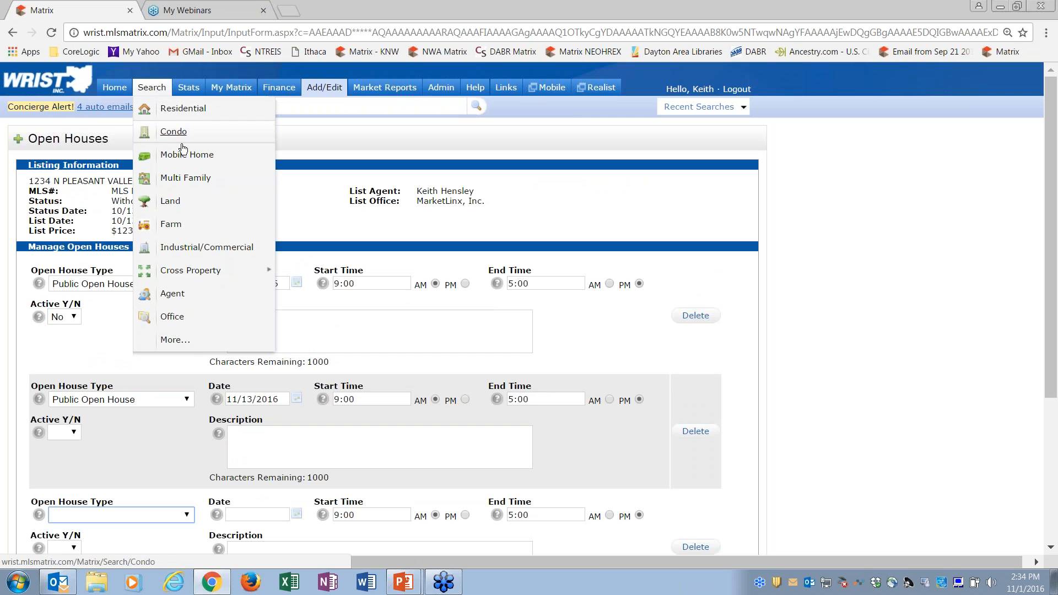
left_click(165, 109)
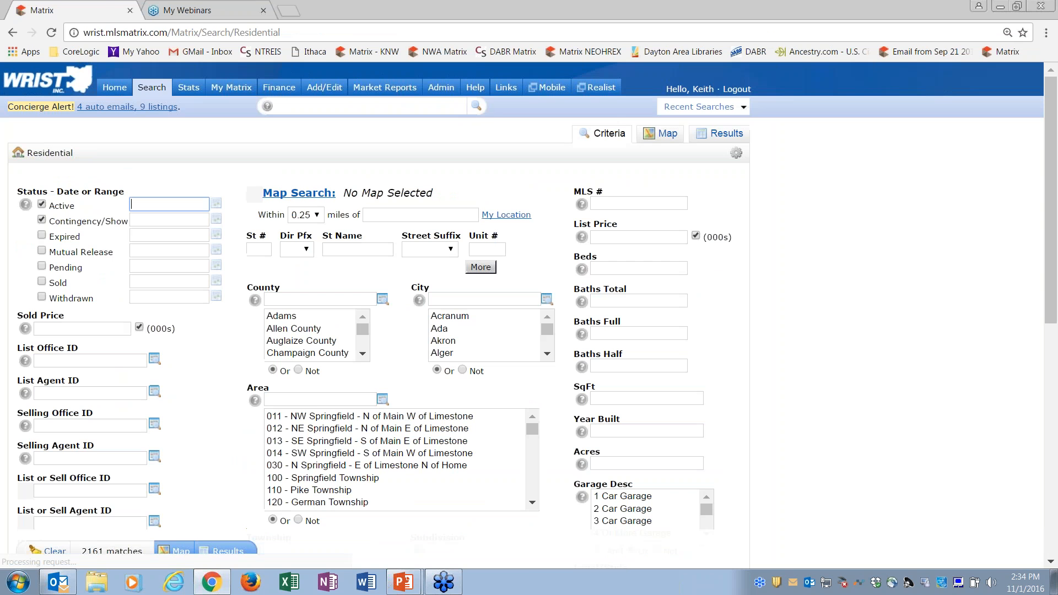
left_click_drag(1056, 175, 1056, 408)
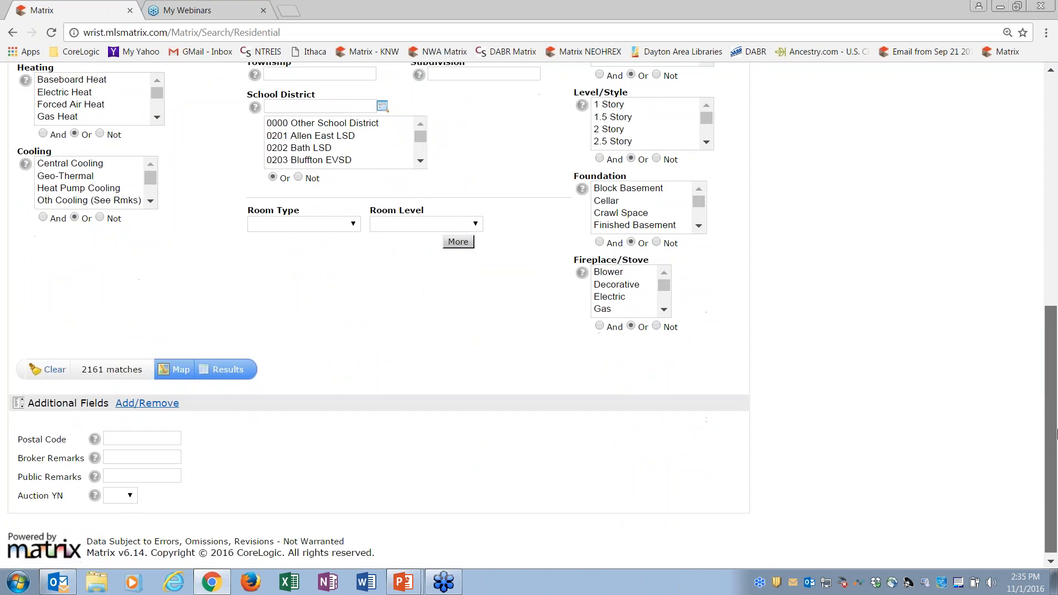
left_click(158, 405)
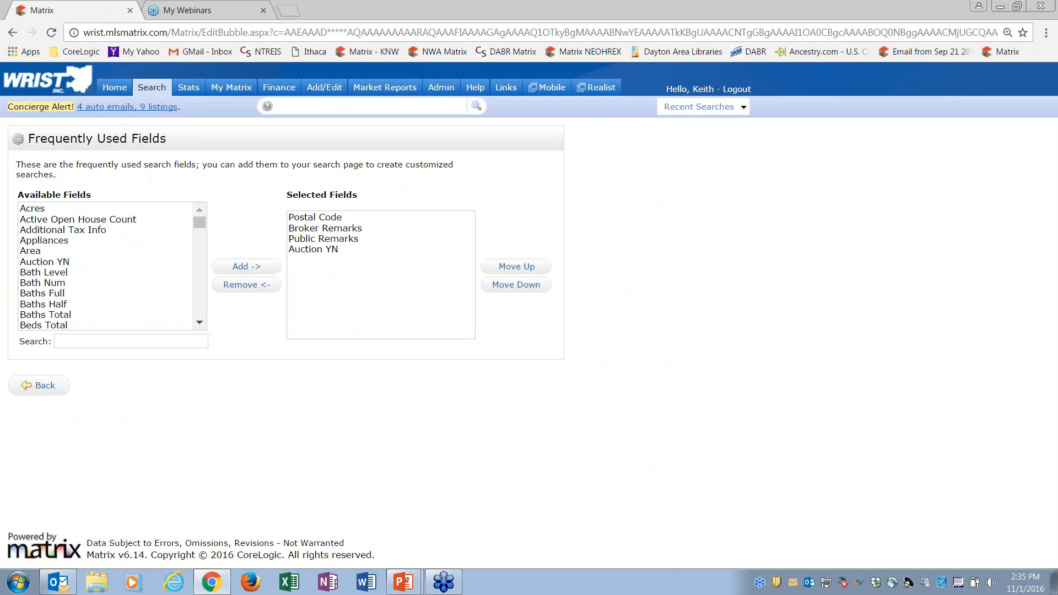
Step: Search the available fields for "feat", add Special Feature to the selected fields and return to the Residential search
scroll(182, 303, "down", 15)
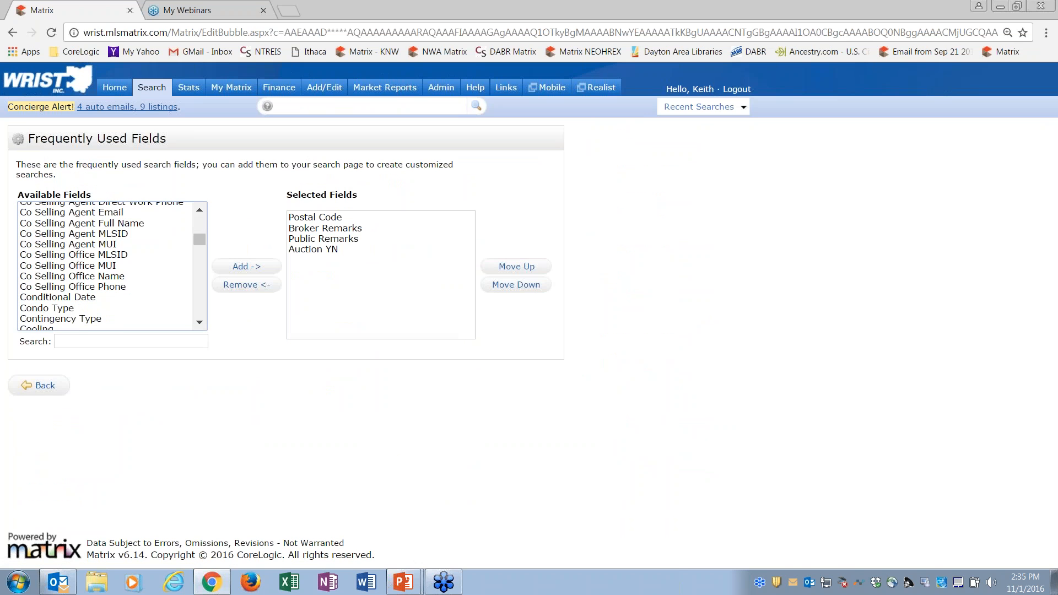
scroll(198, 305, "down", 4)
left_click(174, 342)
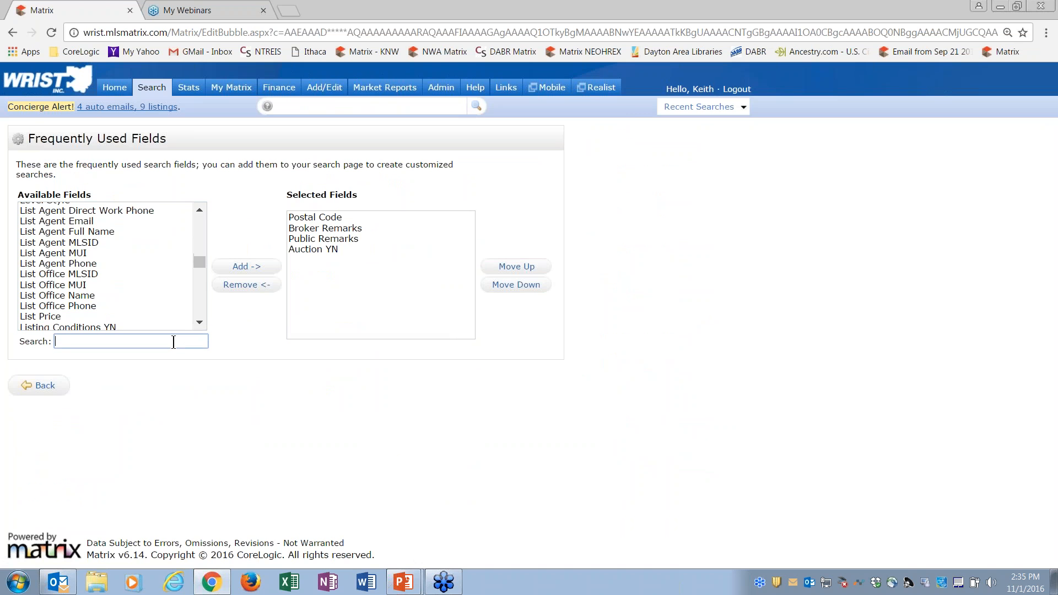
type("fea")
type("t")
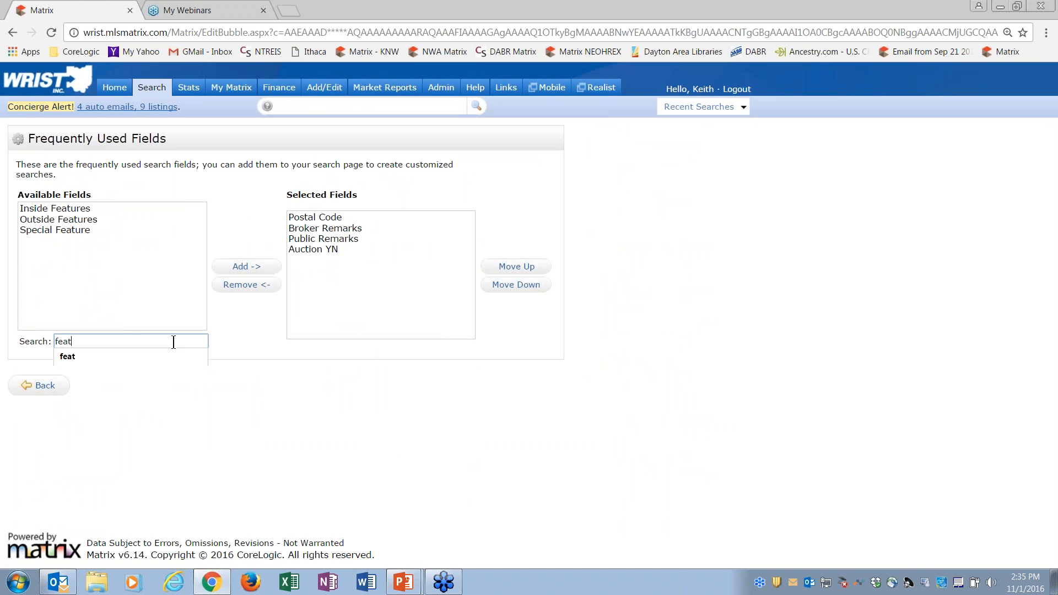
left_click(74, 231)
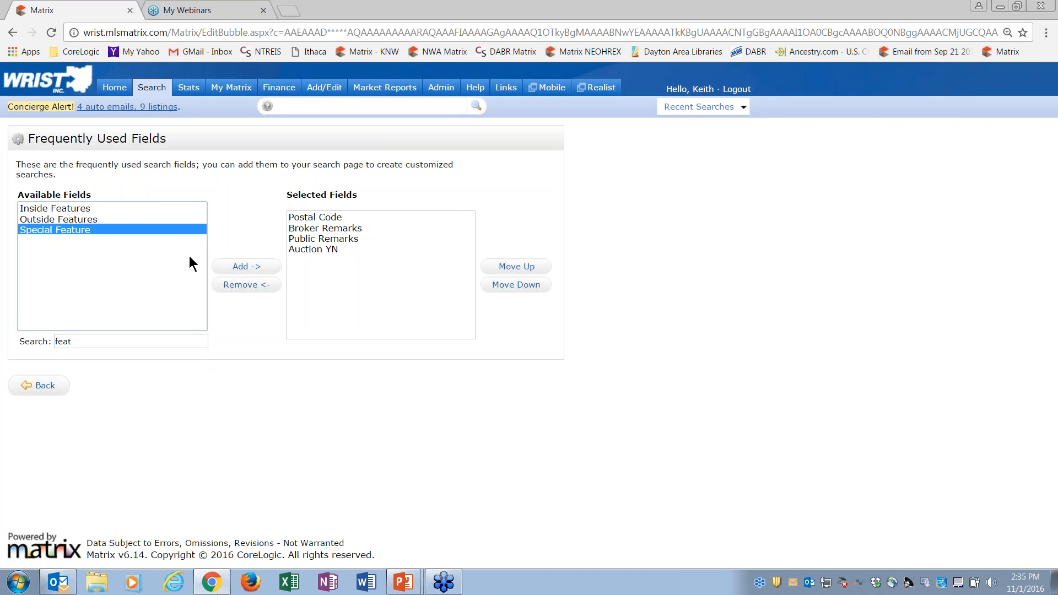
left_click(245, 266)
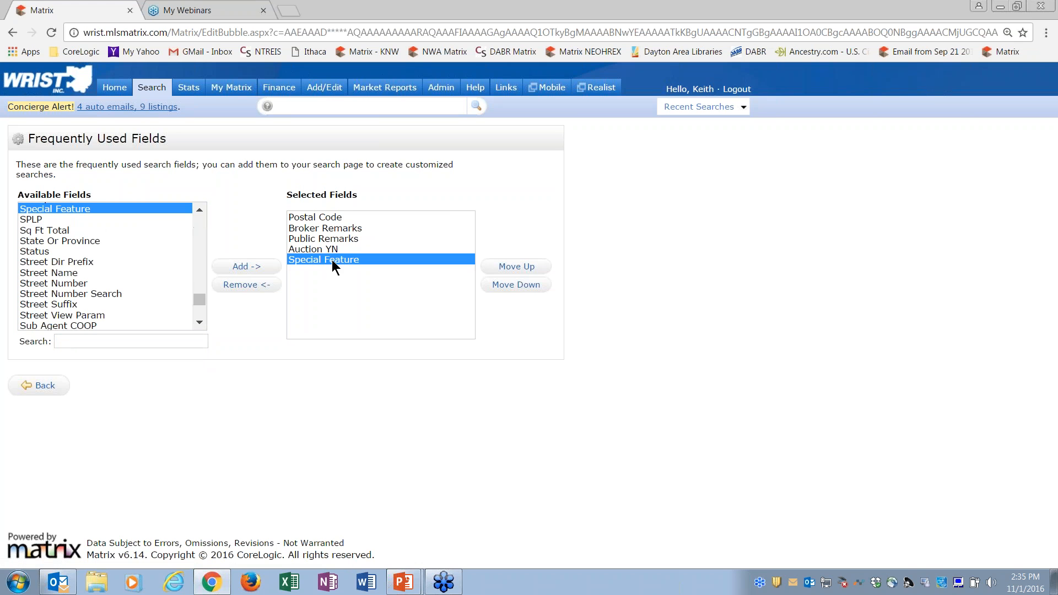
left_click(40, 385)
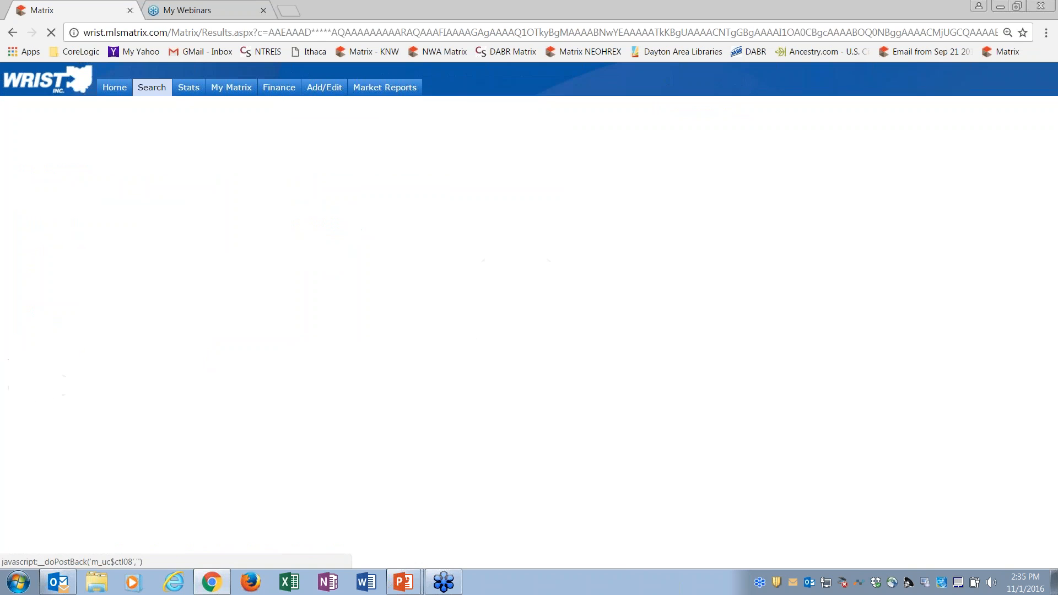
Step: Look through the options of the Special Feature field among the additional search fields
left_click_drag(1052, 216, 1032, 487)
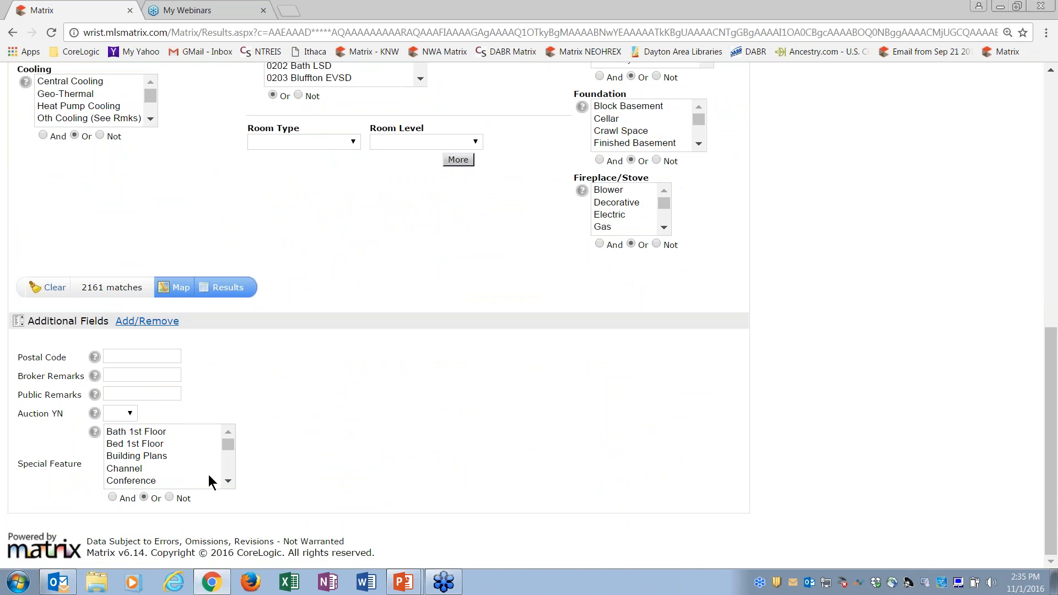
left_click(228, 481)
left_click(228, 481)
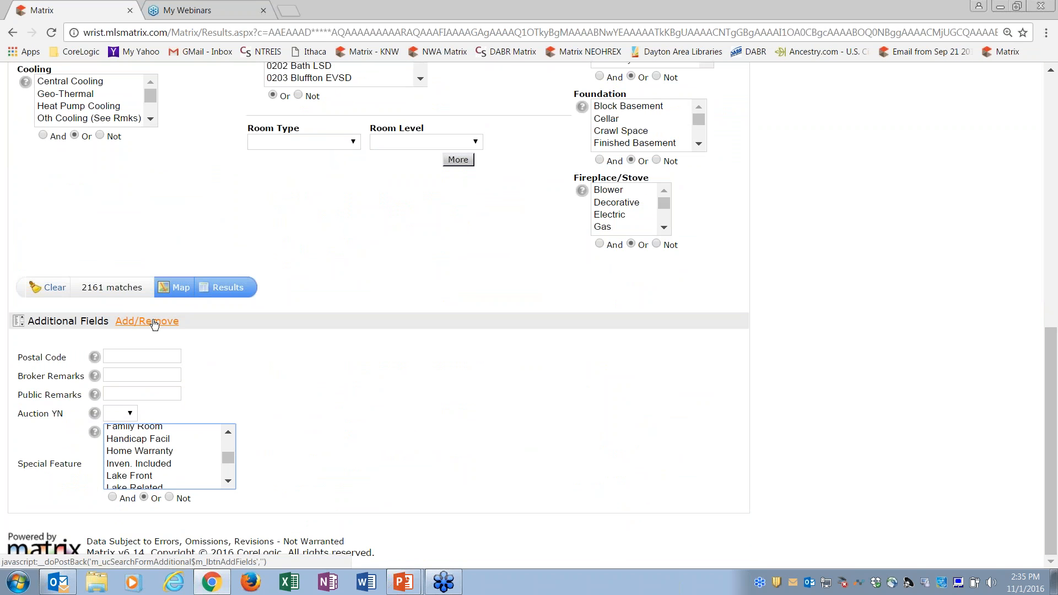
left_click(228, 481)
left_click(228, 481)
left_click(229, 432)
left_click(229, 432)
left_click(230, 431)
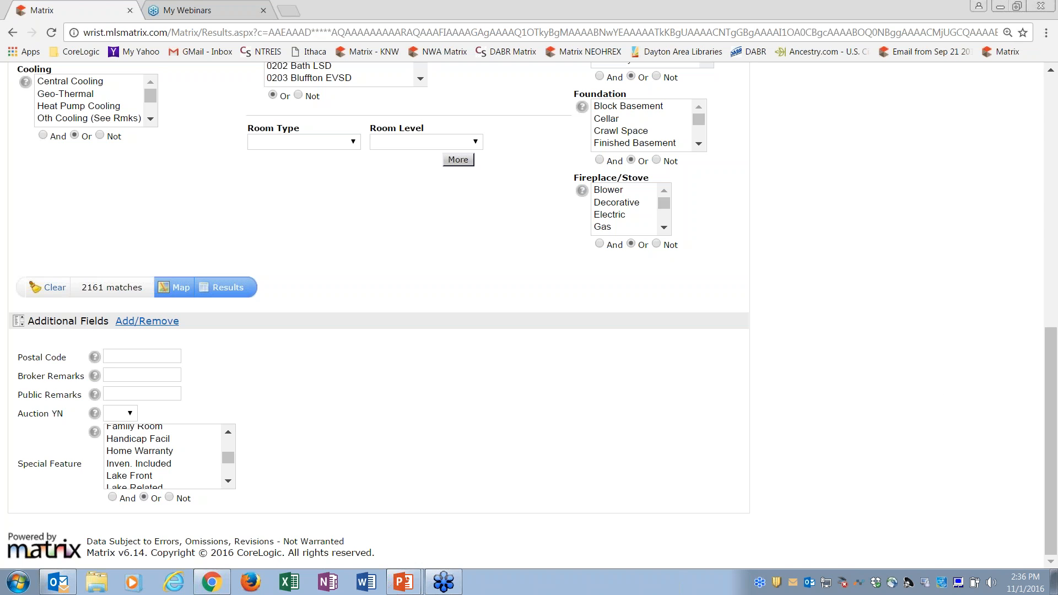
Step: Leave the Residential search criteria and return to the home page
left_click(1053, 116)
left_click(1052, 116)
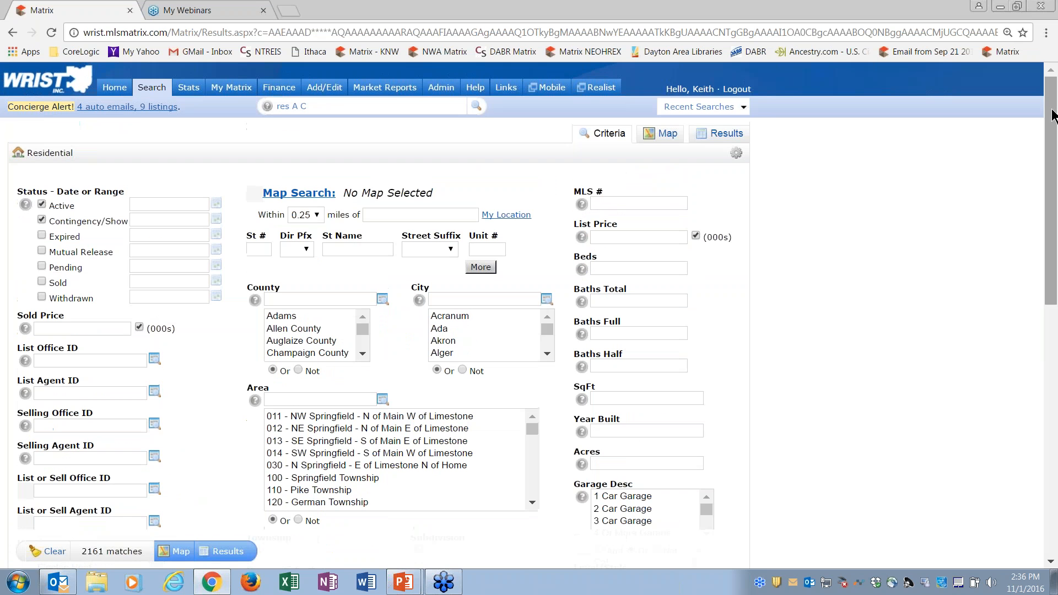
left_click(113, 90)
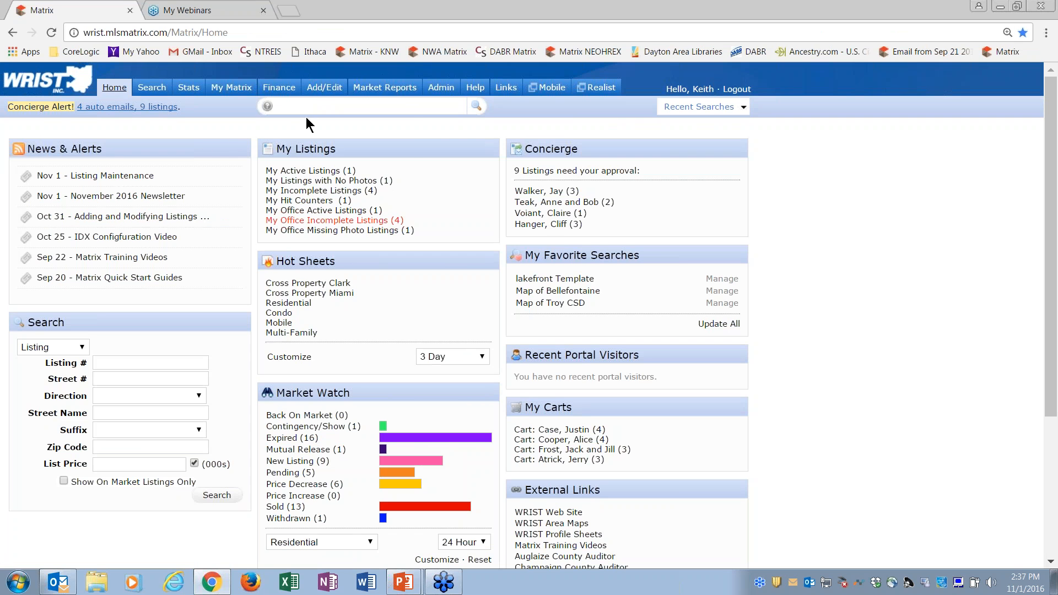
Step: Start adding a new Residential listing and select Miami as the county for the Realist tax search
mouse_move(331, 94)
left_click(339, 112)
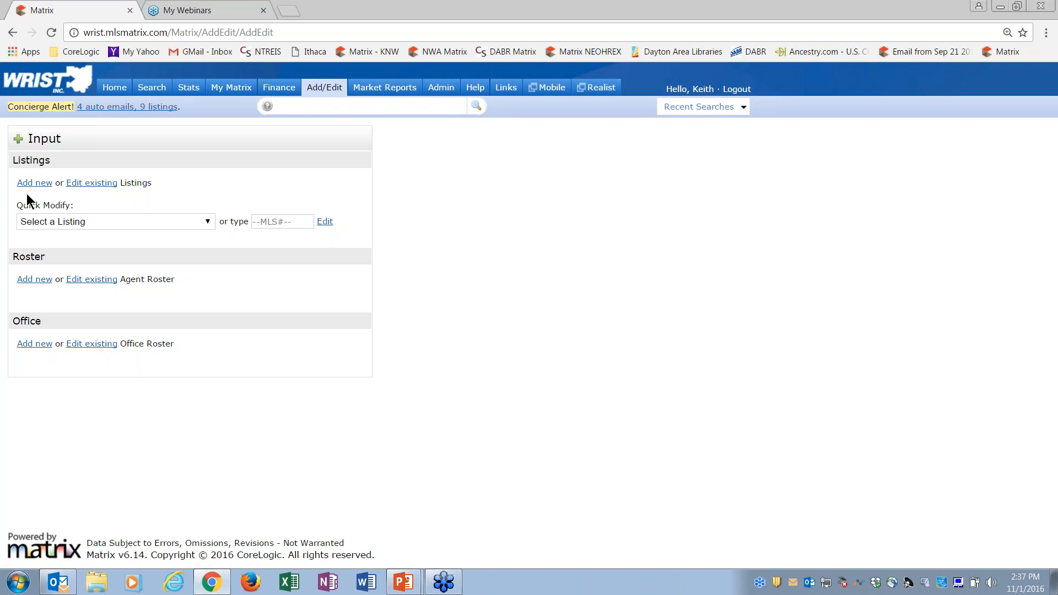
left_click(42, 184)
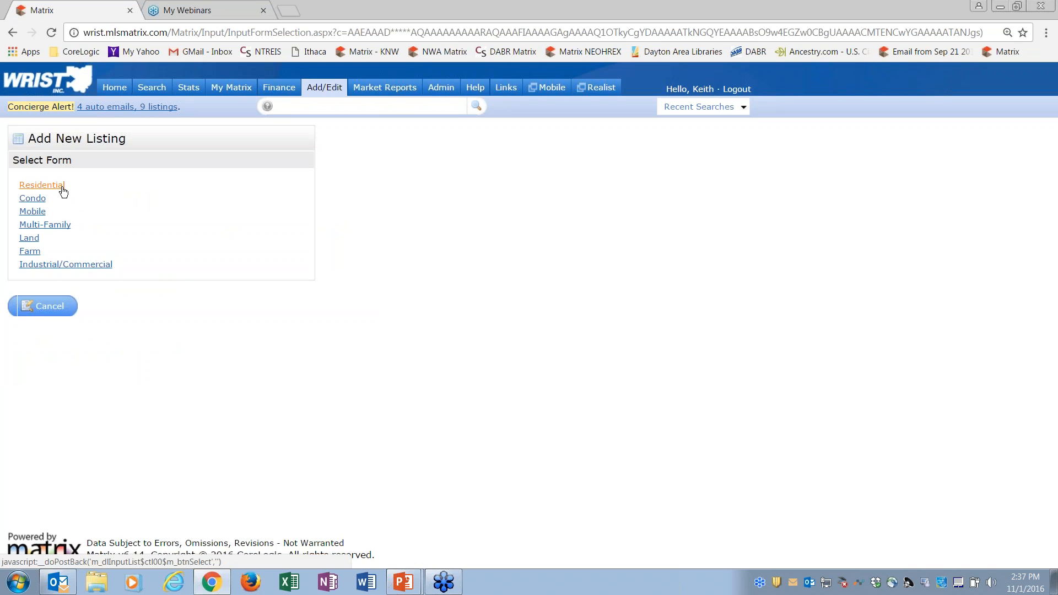
left_click(54, 190)
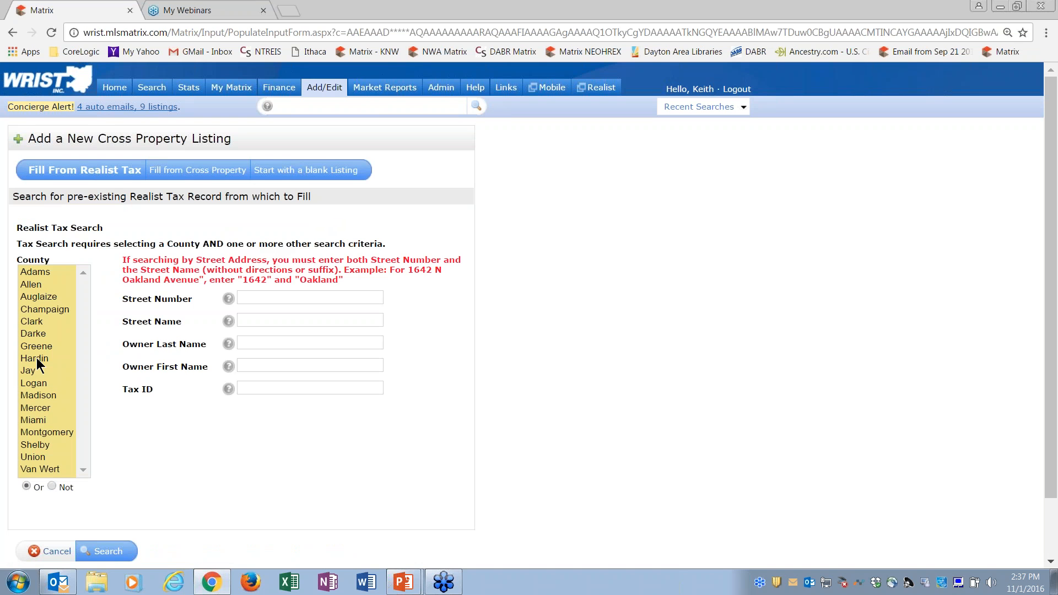
left_click(40, 419)
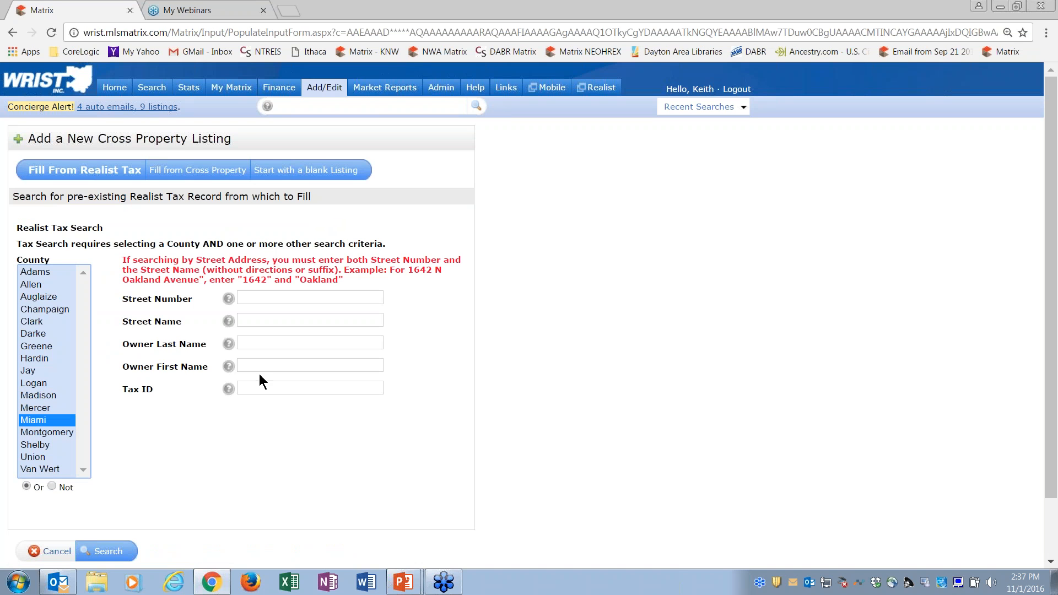
Step: Search the Miami County Realist tax records by the property's street number and street name
left_click(255, 297)
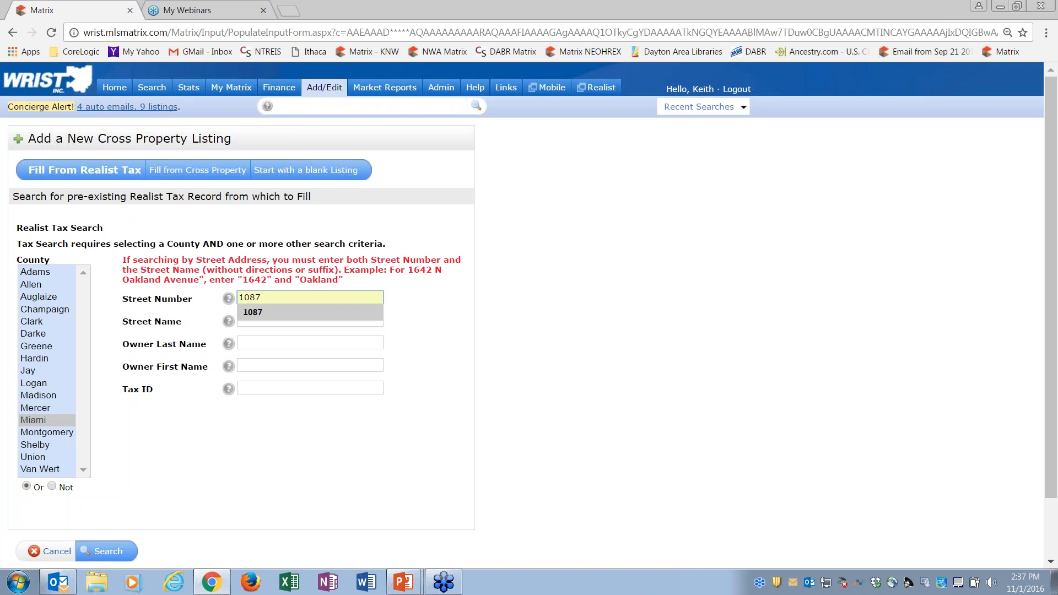
left_click(270, 311)
key("Tab")
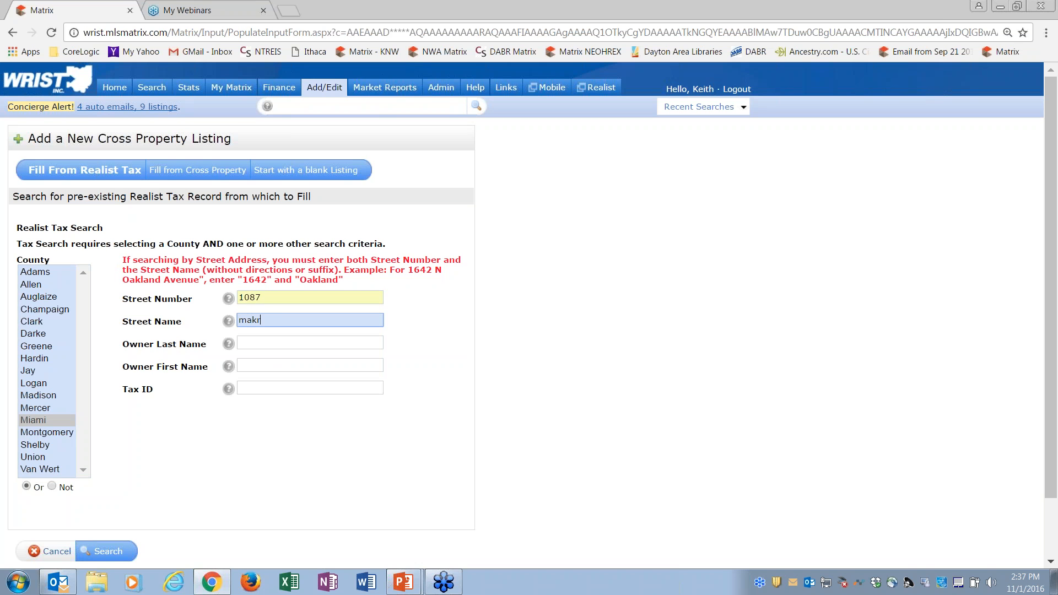
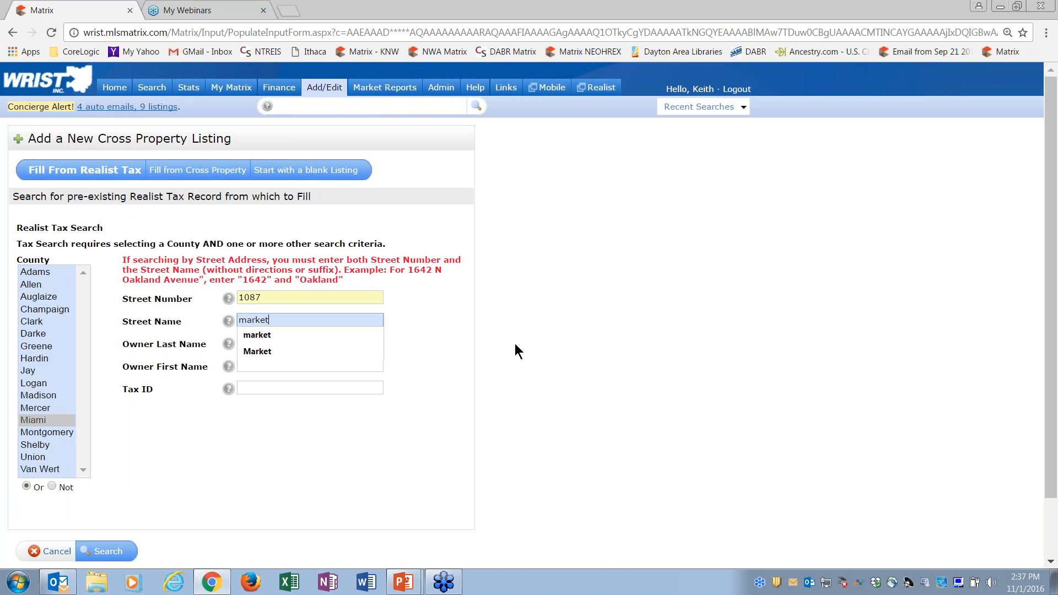
left_click(514, 343)
left_click(120, 552)
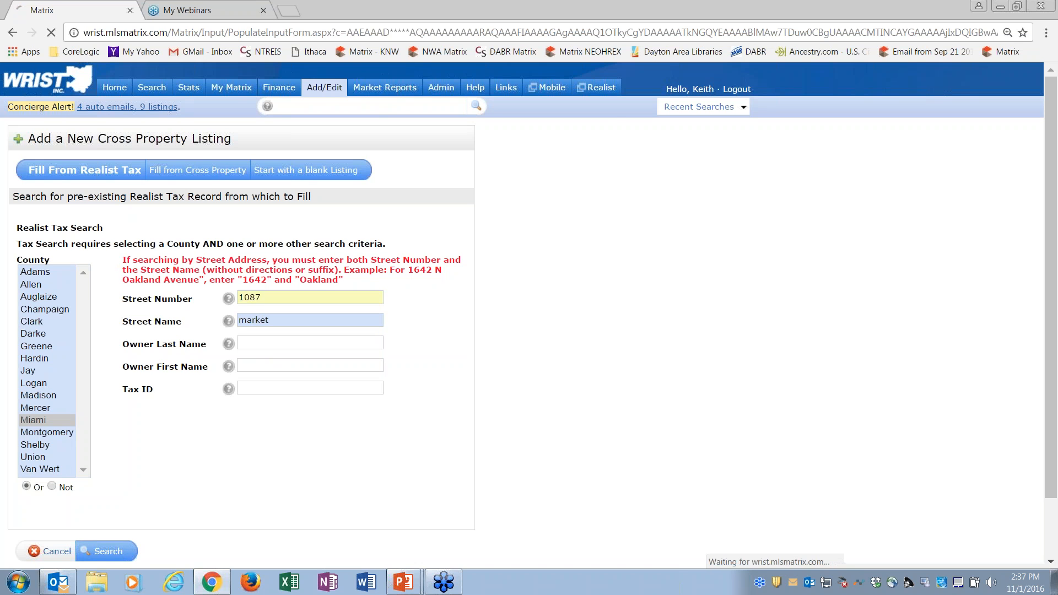
Step: Fill the new Residential listing from the matching tax record, review its General information and save the listing as incomplete
left_click(29, 228)
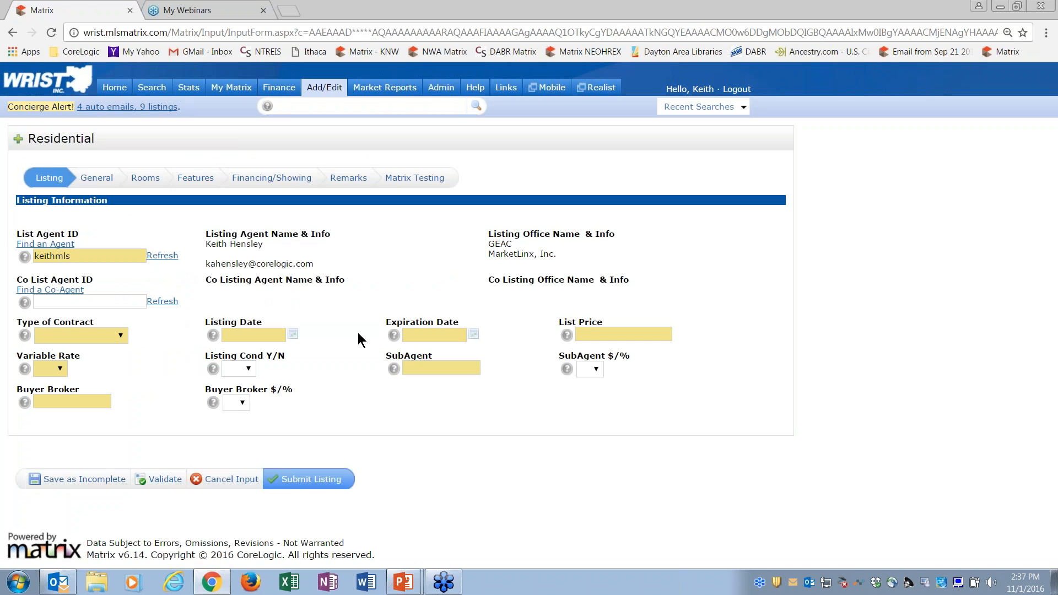
left_click(96, 178)
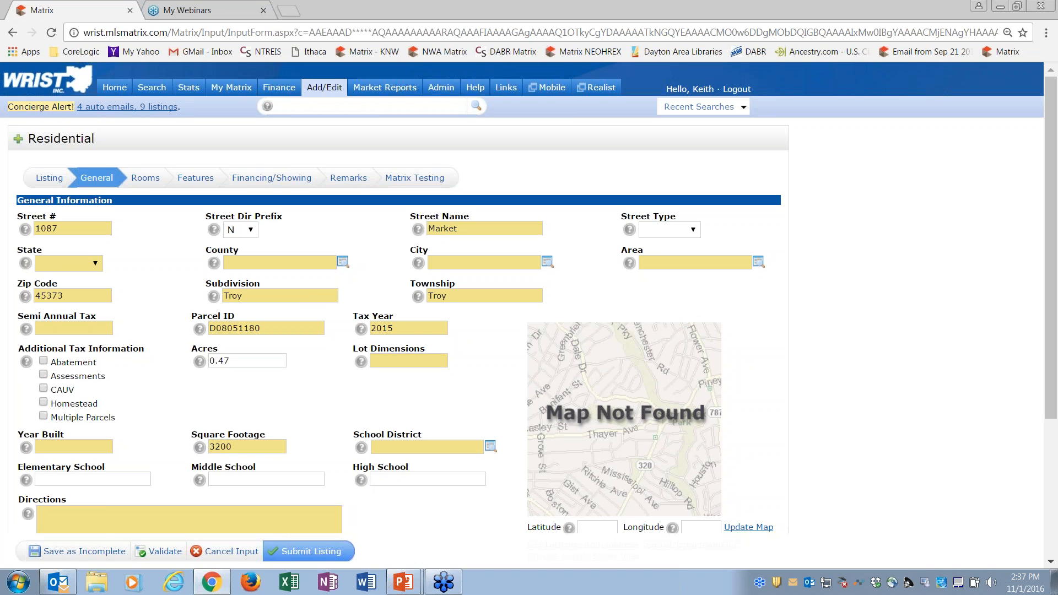
left_click(95, 558)
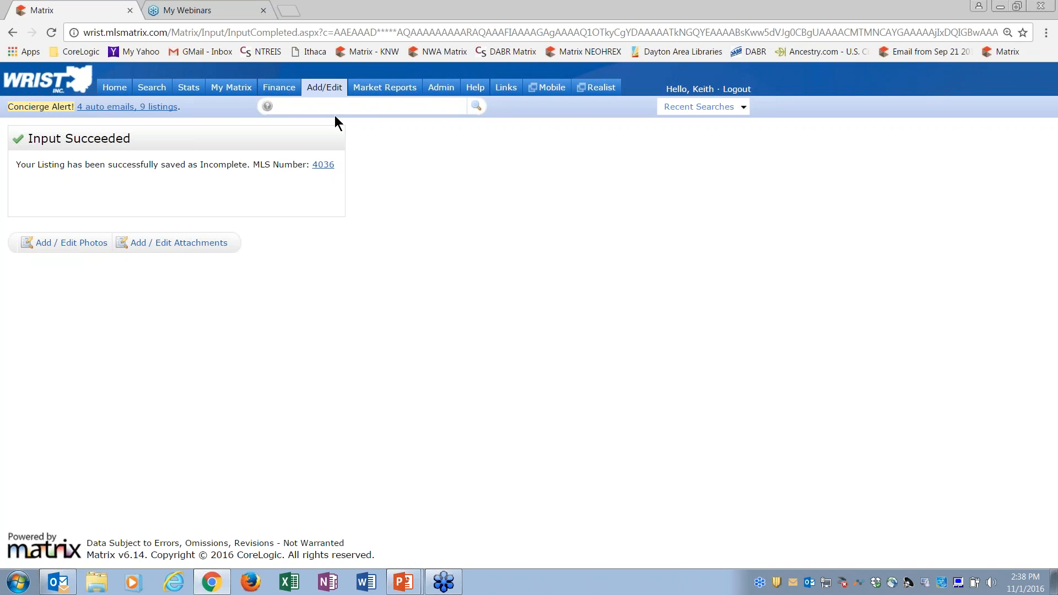
Step: Start a new CMA and select the first named contact in the contact list as its CMA contact
mouse_move(227, 94)
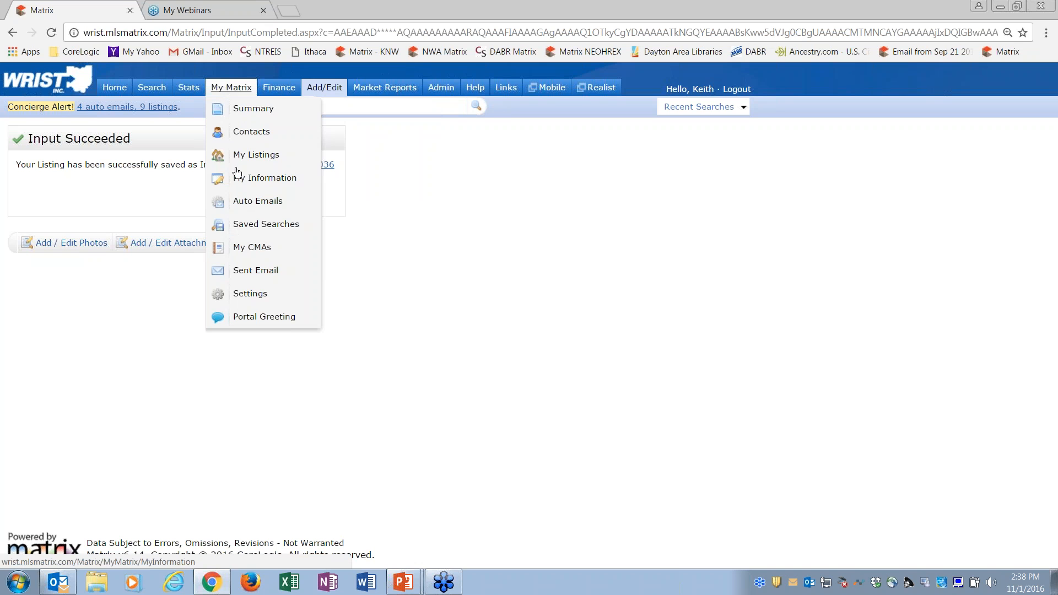
left_click(247, 252)
left_click(87, 310)
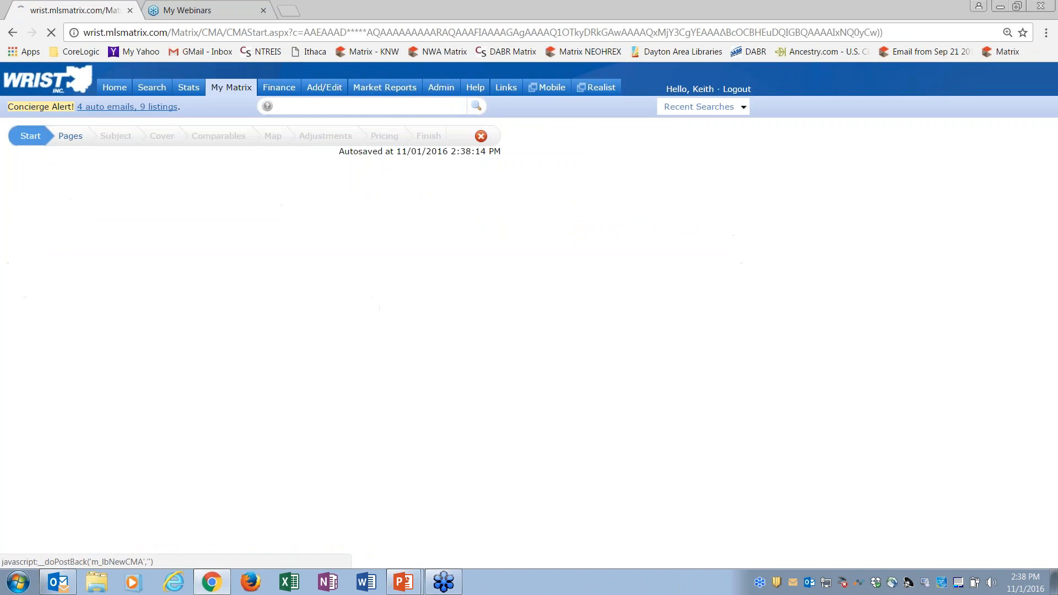
left_click(182, 244)
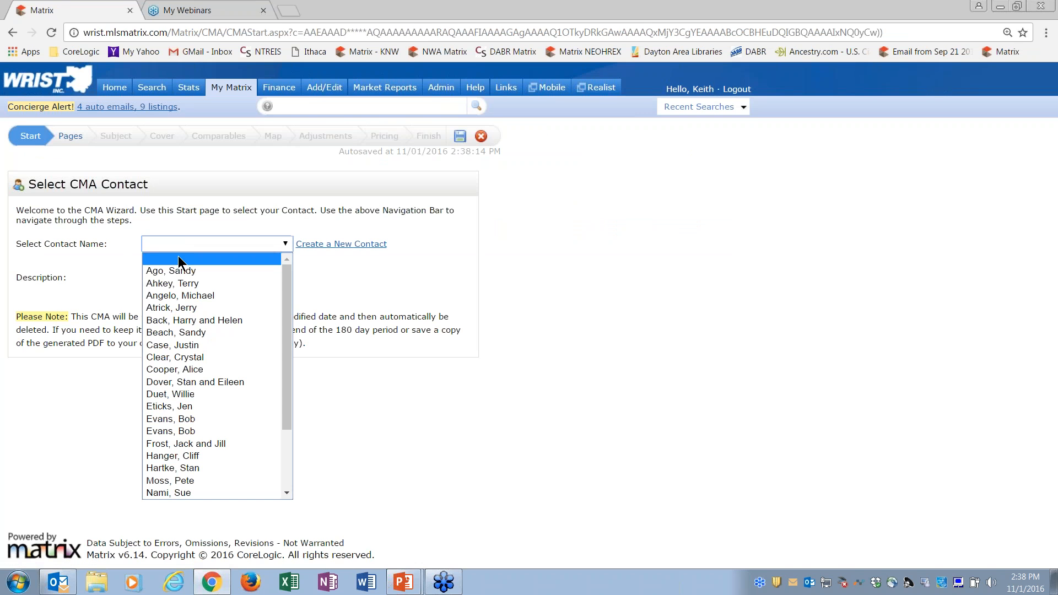
left_click(181, 271)
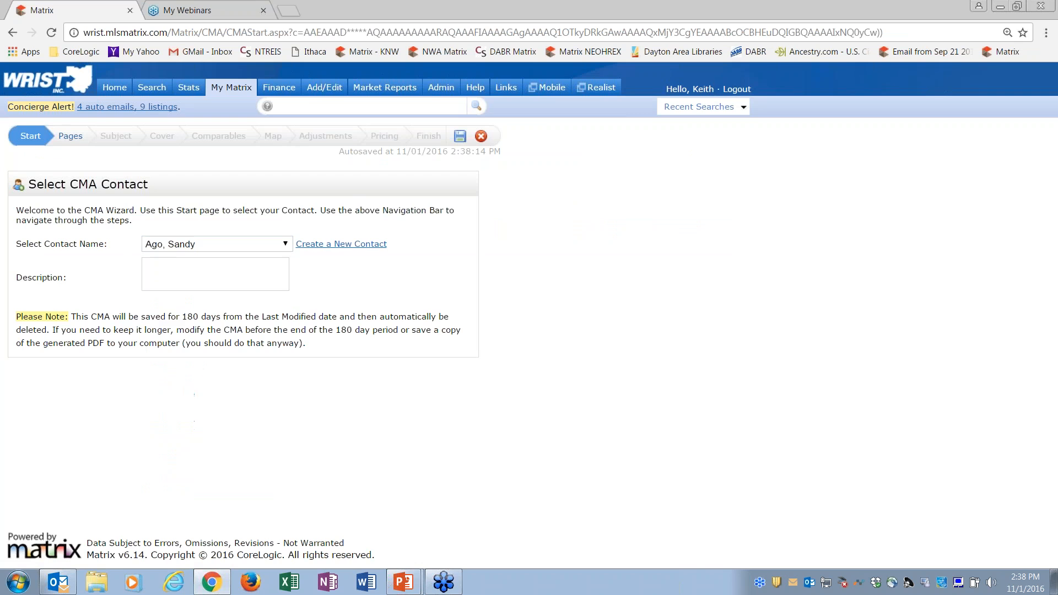
Step: Add all Cover, Subject/Adjustments, Comparables, Static and Map pages to the CMA's selected pages
left_click(70, 142)
left_click(47, 215)
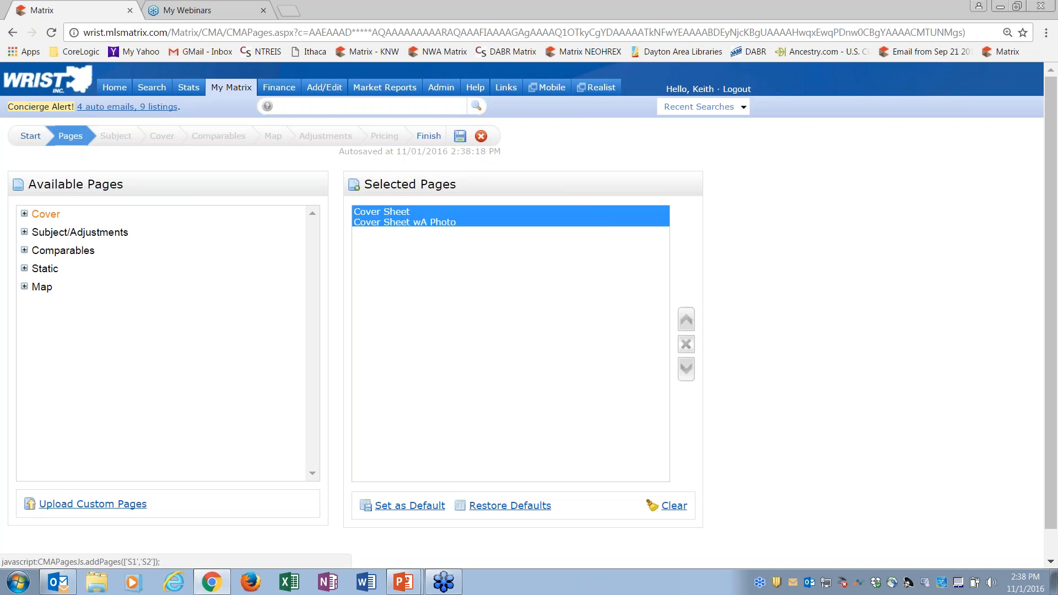
left_click(59, 233)
left_click(60, 251)
left_click(45, 270)
left_click(44, 289)
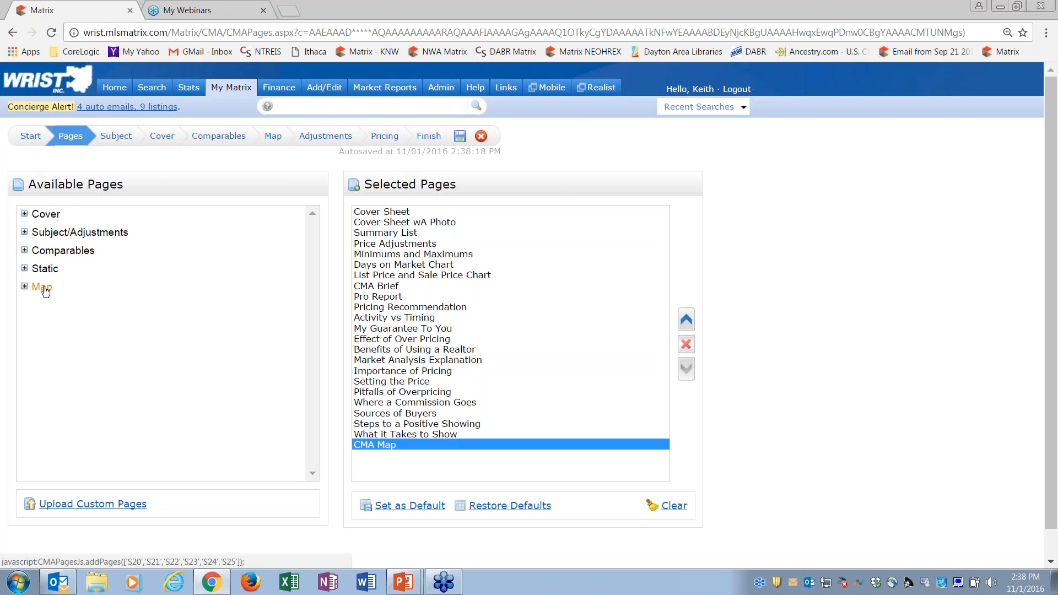
Step: Auto-fill the CMA's subject property from the incomplete listing with MLS number 4036 and review the subject details
left_click(116, 136)
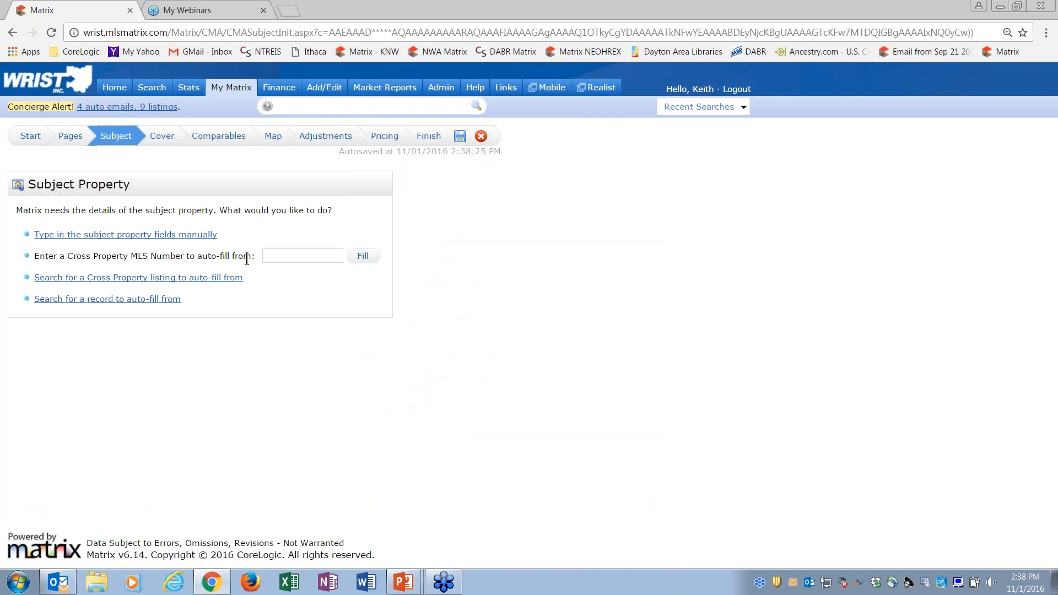
left_click(274, 258)
type("4036")
left_click(362, 257)
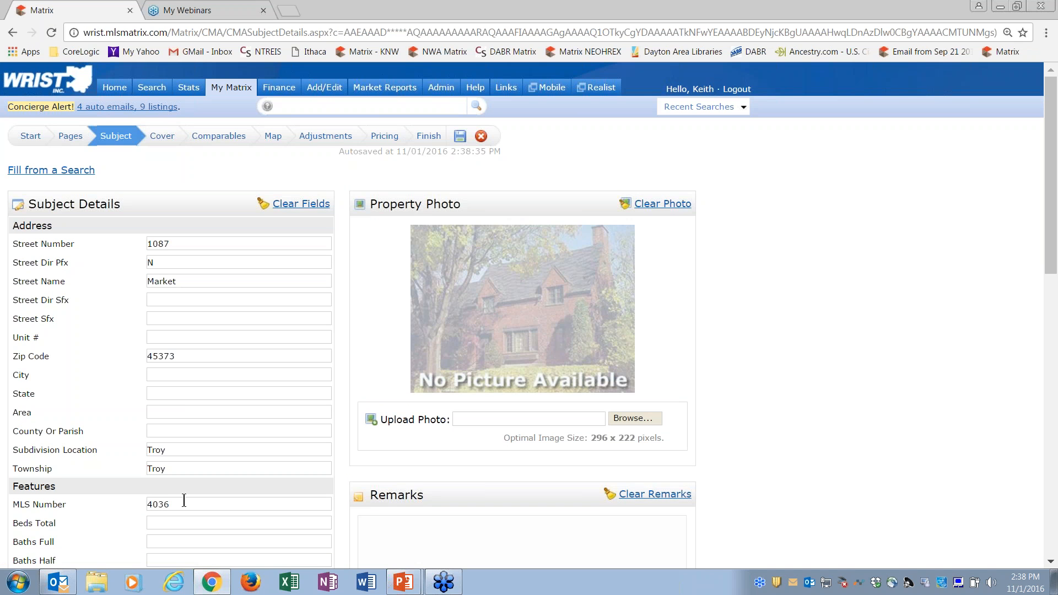
mouse_move(1053, 226)
left_mouse_down()
mouse_move(1054, 342)
mouse_move(1053, 220)
left_mouse_up()
Step: Return to the home page and read the Listing Maintenance and Adding and Modifying Listings Webinar alerts, closing each one
mouse_move(320, 91)
left_click(113, 88)
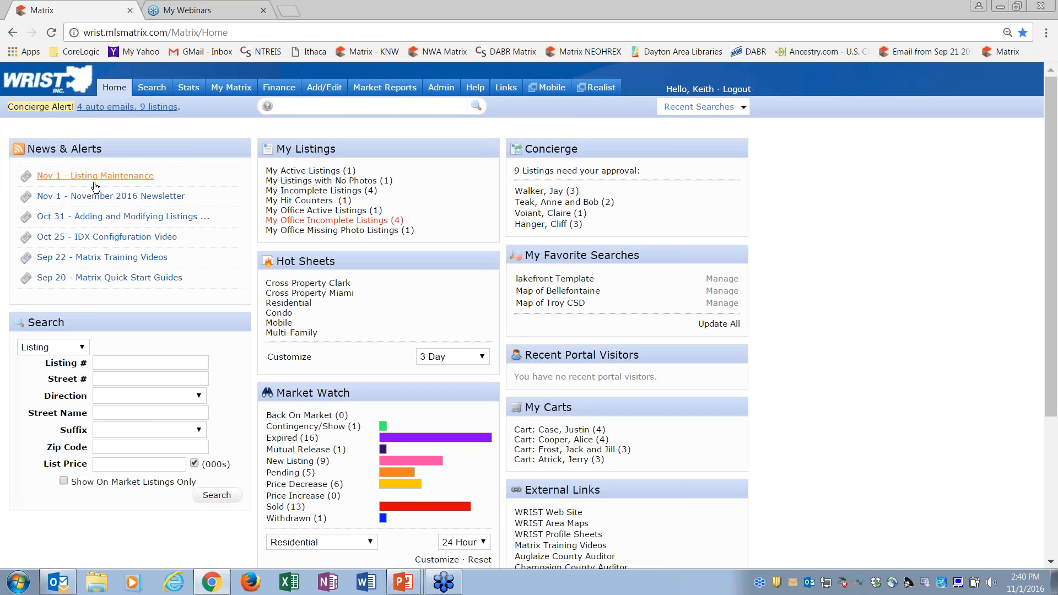
left_click(115, 176)
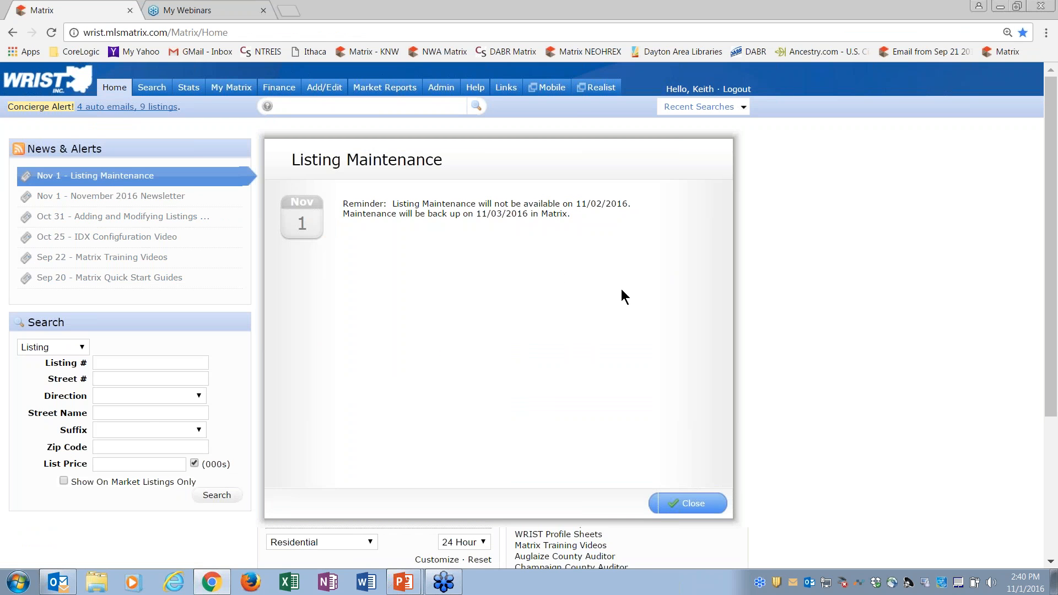
left_click(697, 506)
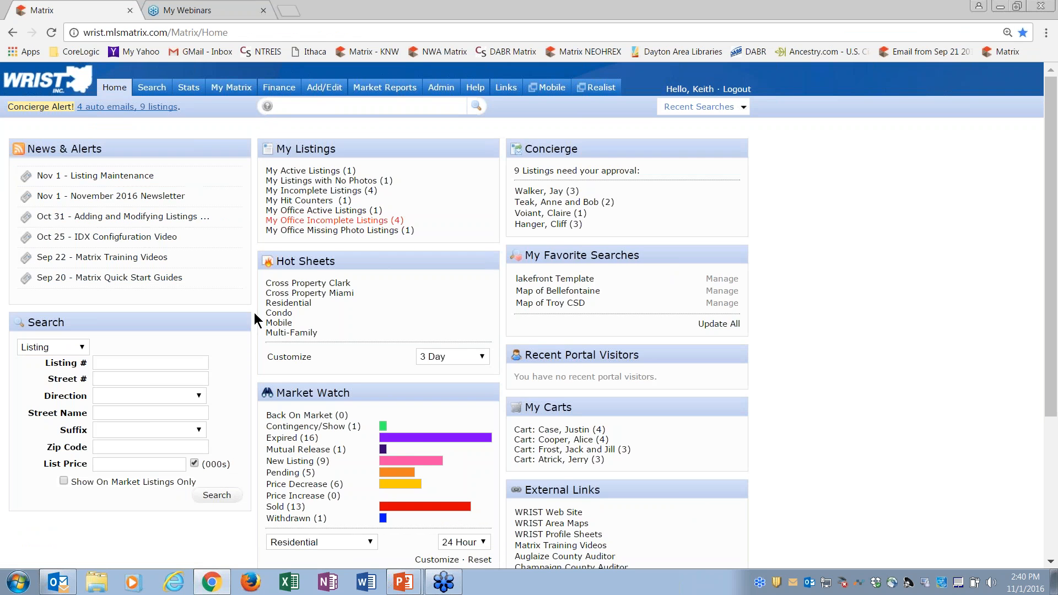
left_click(164, 220)
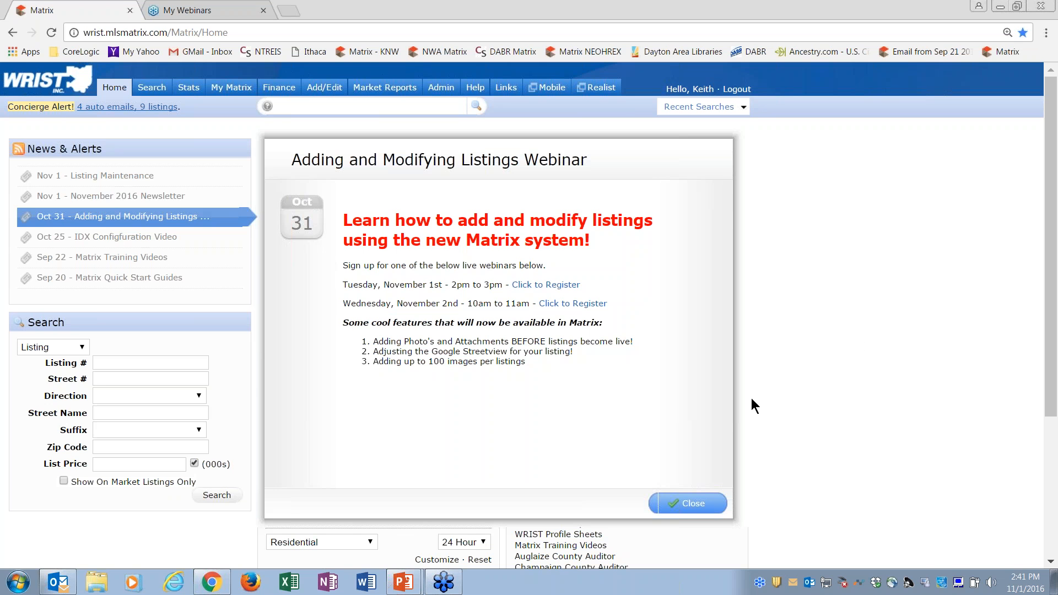
left_click(695, 505)
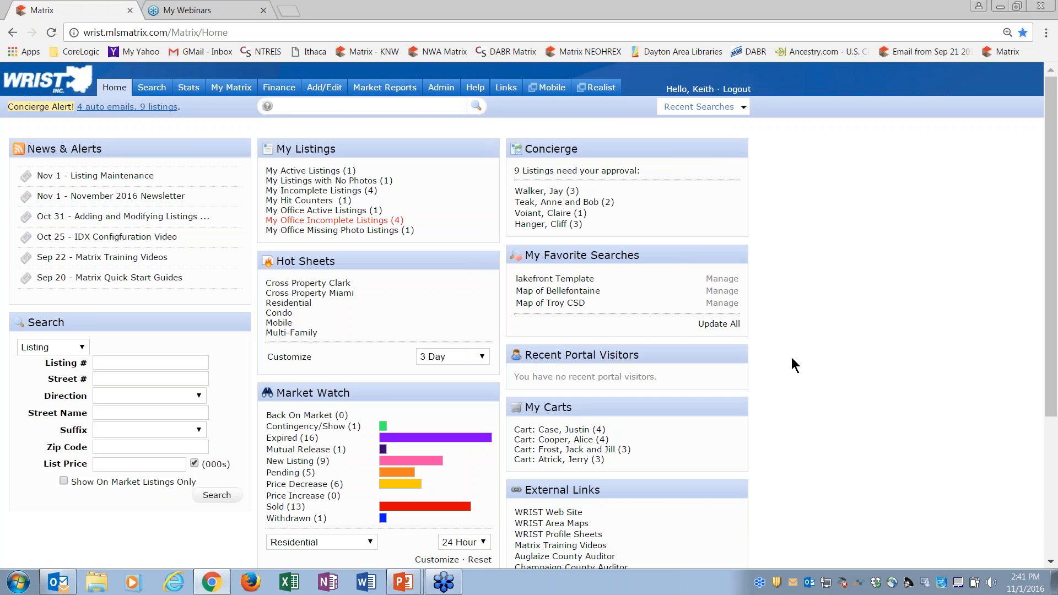